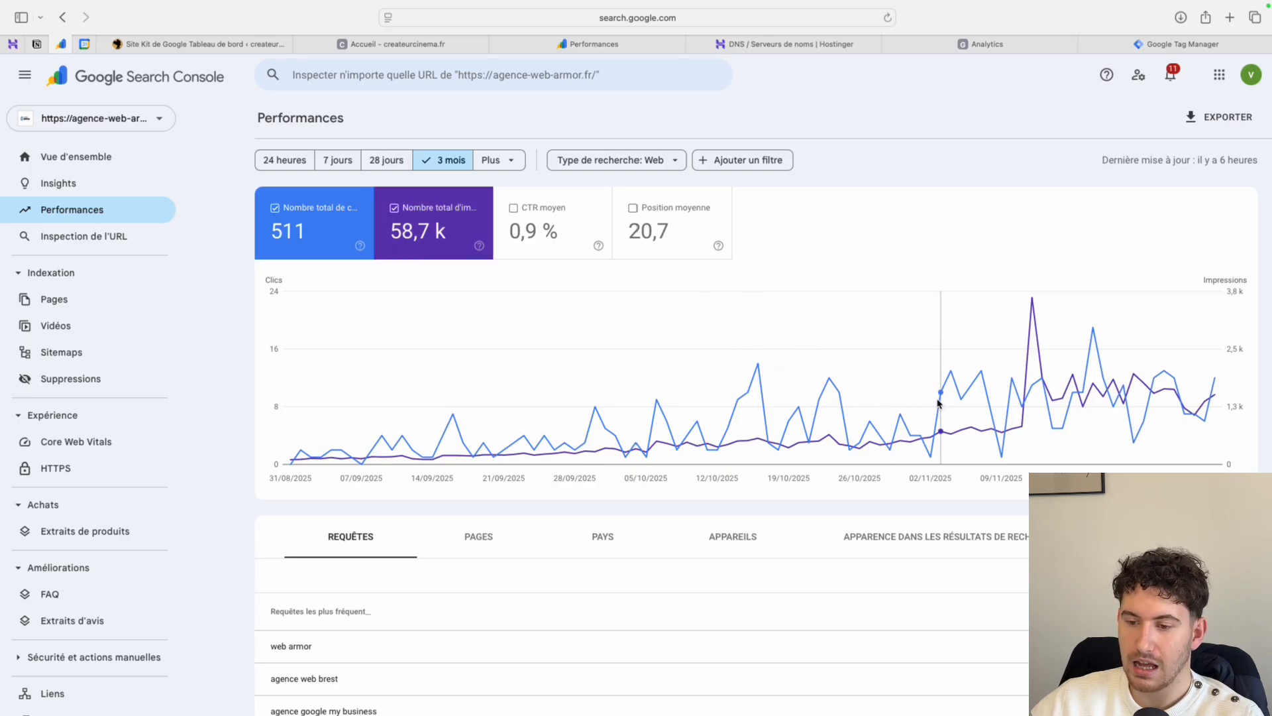
- Search Google for "google search console" and open the official Google Search Console site from the results
mouse_move(938, 402)
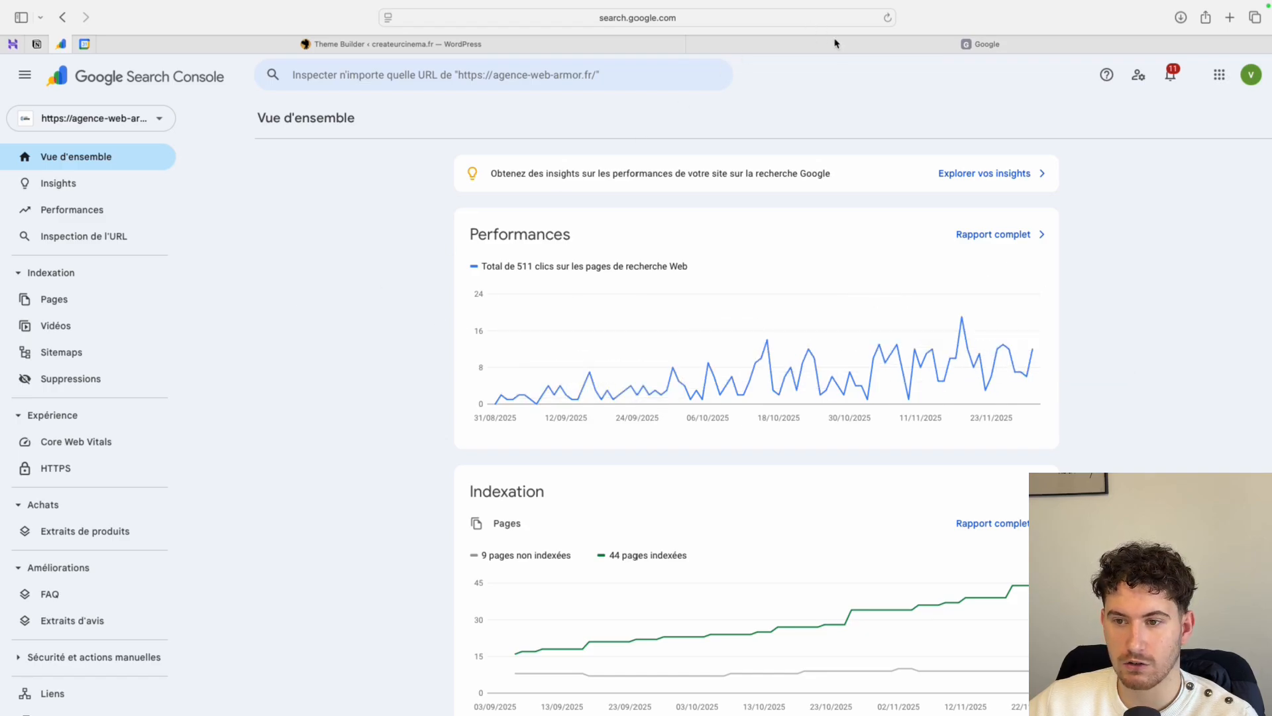
left_click(884, 48)
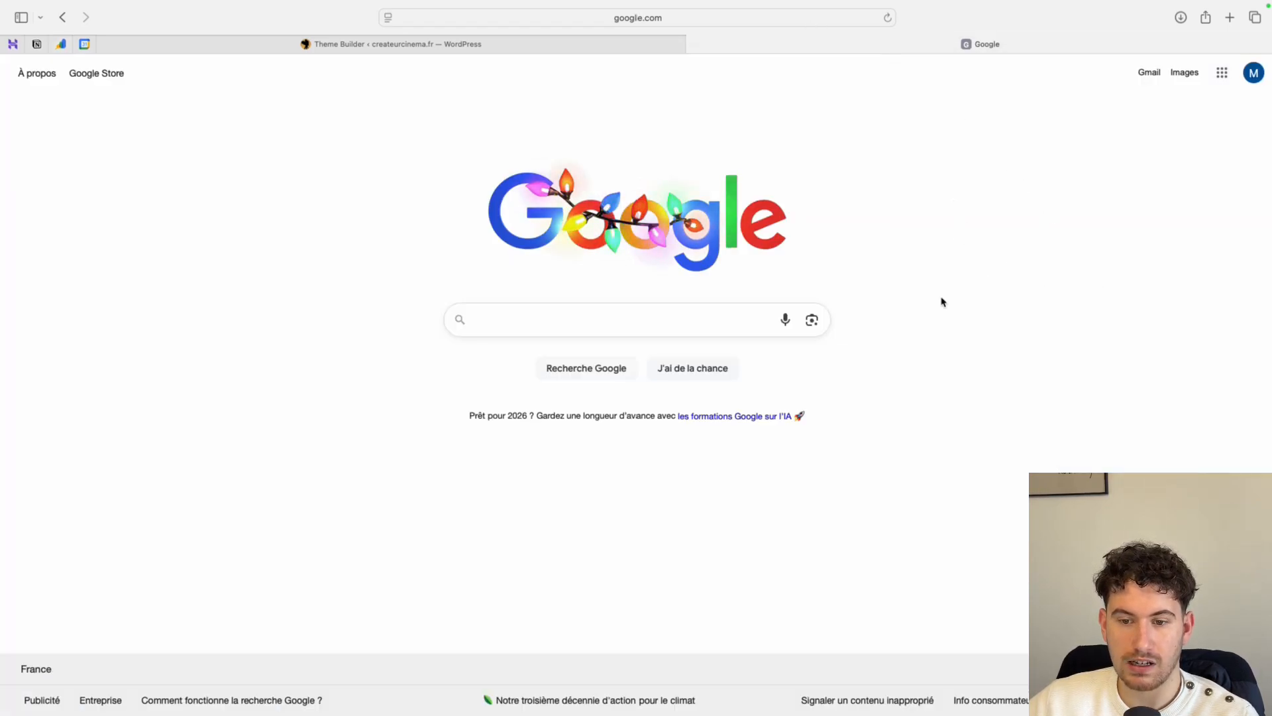
left_click(575, 314)
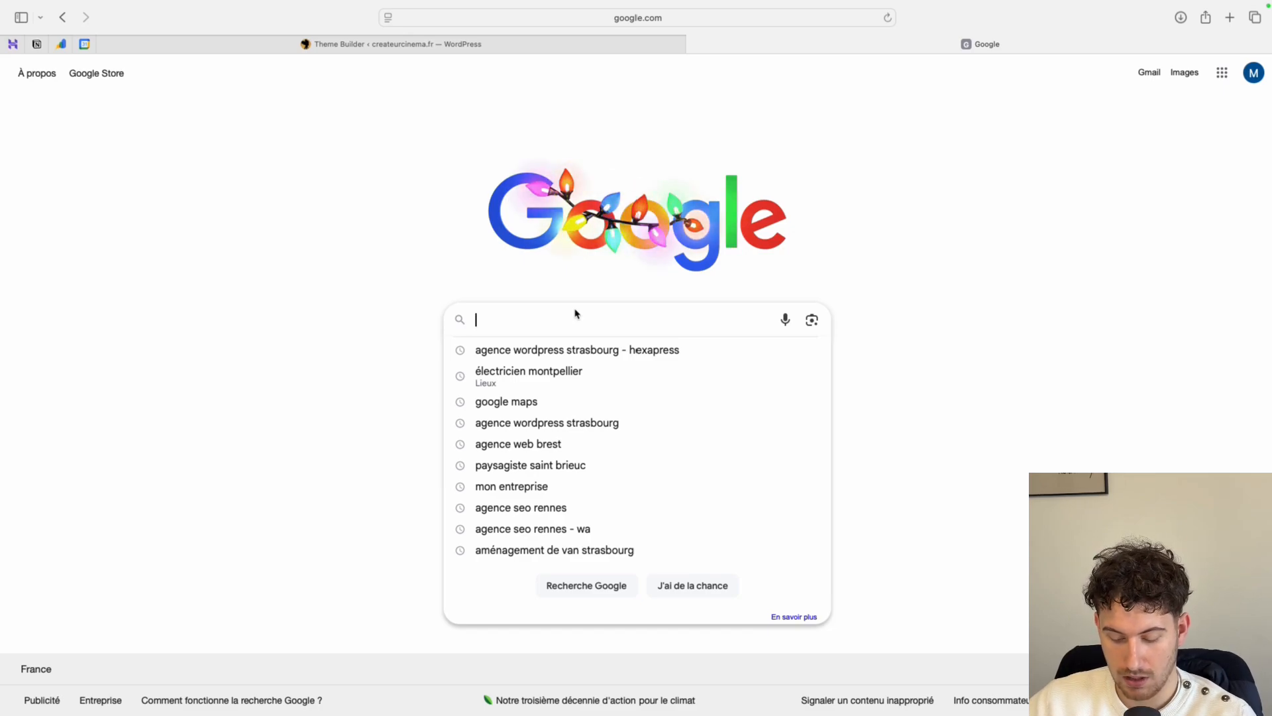
type("google sea")
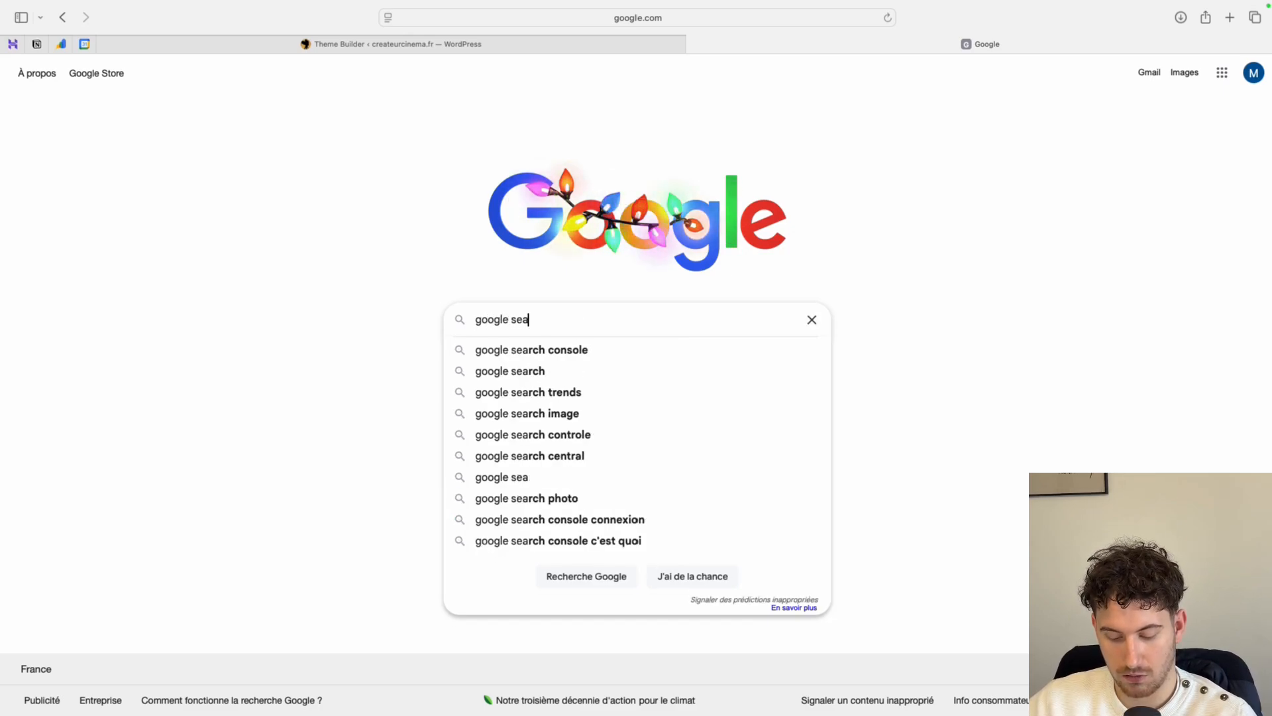
type("rch console")
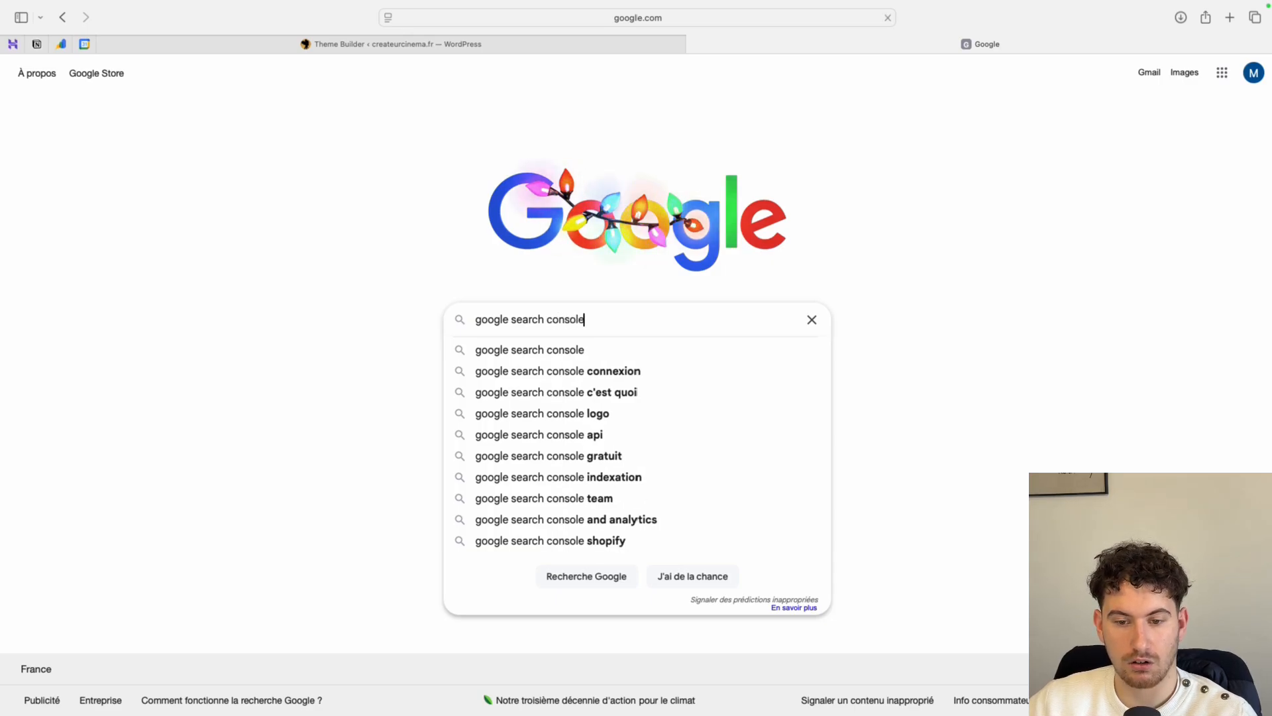
key("Return")
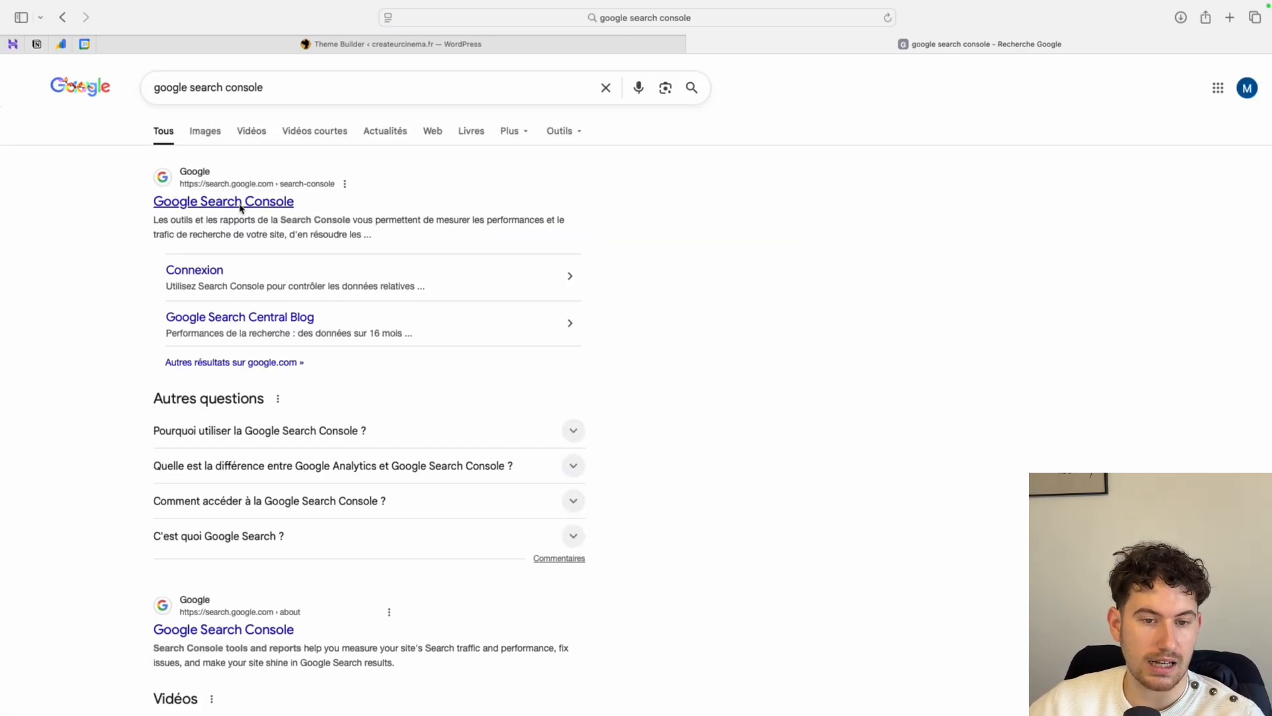
left_click(240, 204)
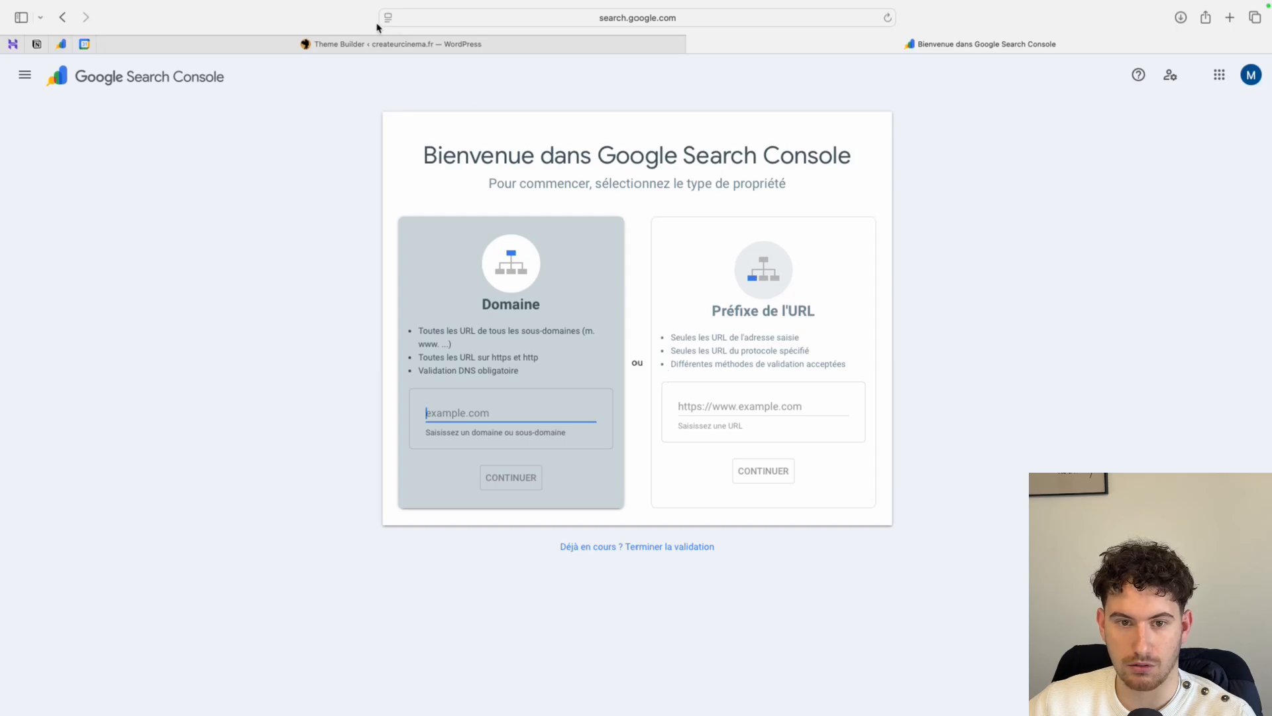
- Copy the domain createurcinema.fr from the WordPress site's address and submit it as a Domain property in Search Console
left_click(431, 38)
left_click(596, 21)
key("Return")
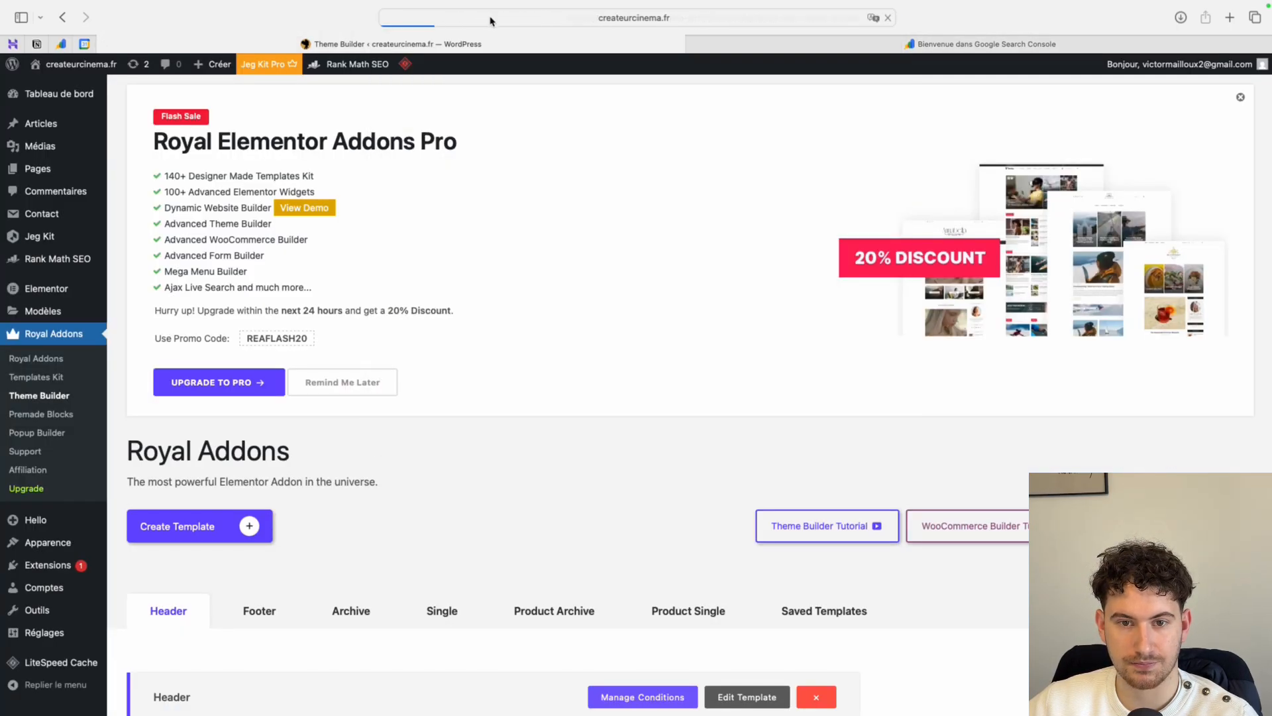
left_click(494, 23)
left_click_drag(493, 21, 422, 22)
key("ctrl+c")
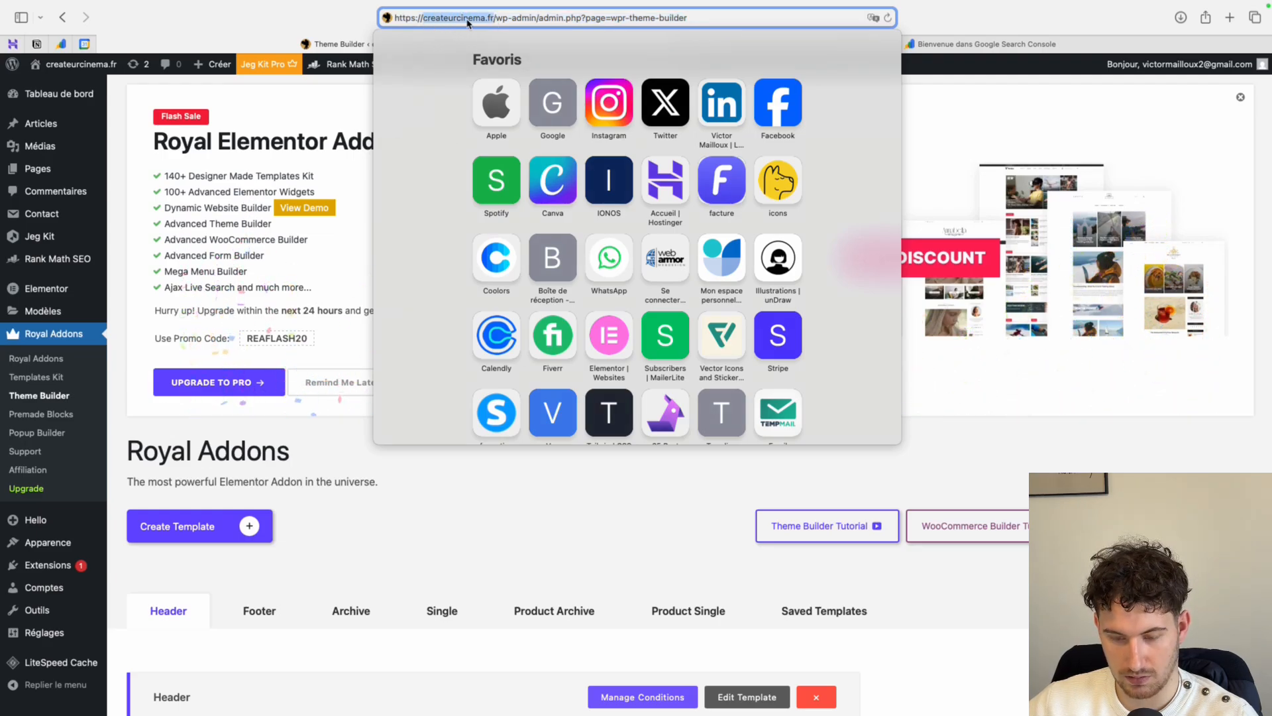
left_click(961, 46)
key("ctrl+v")
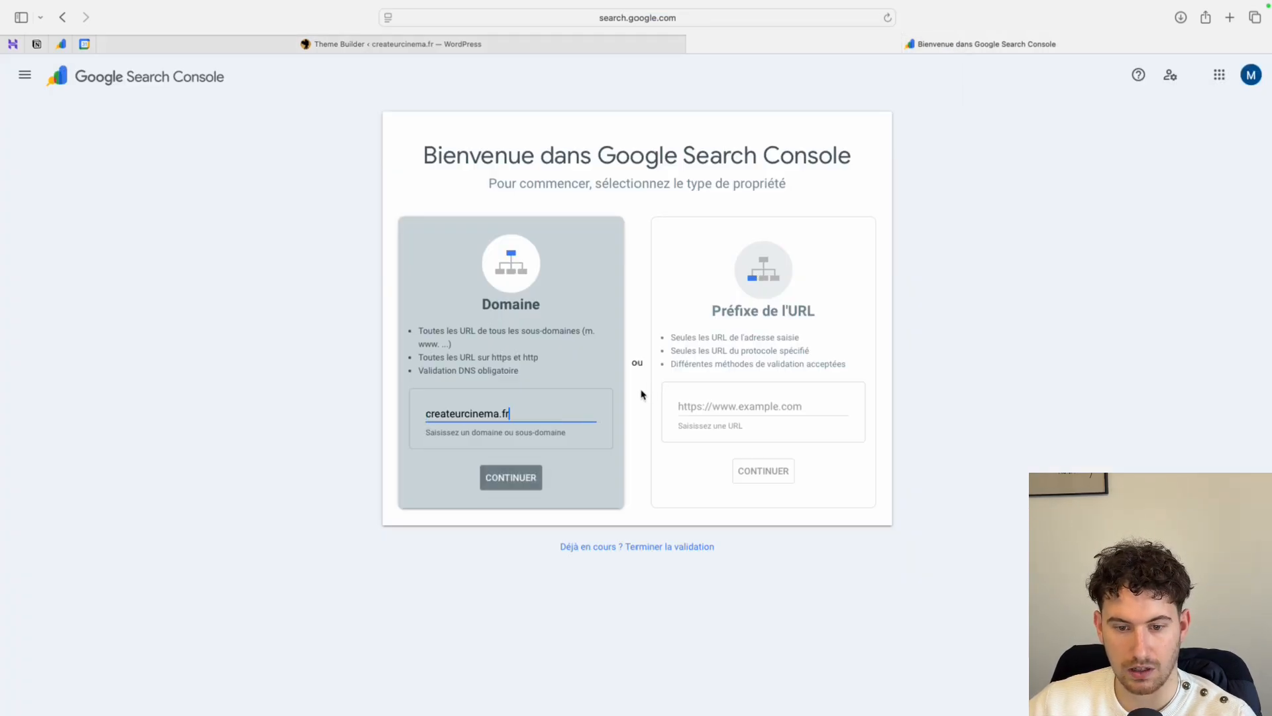
left_click(521, 478)
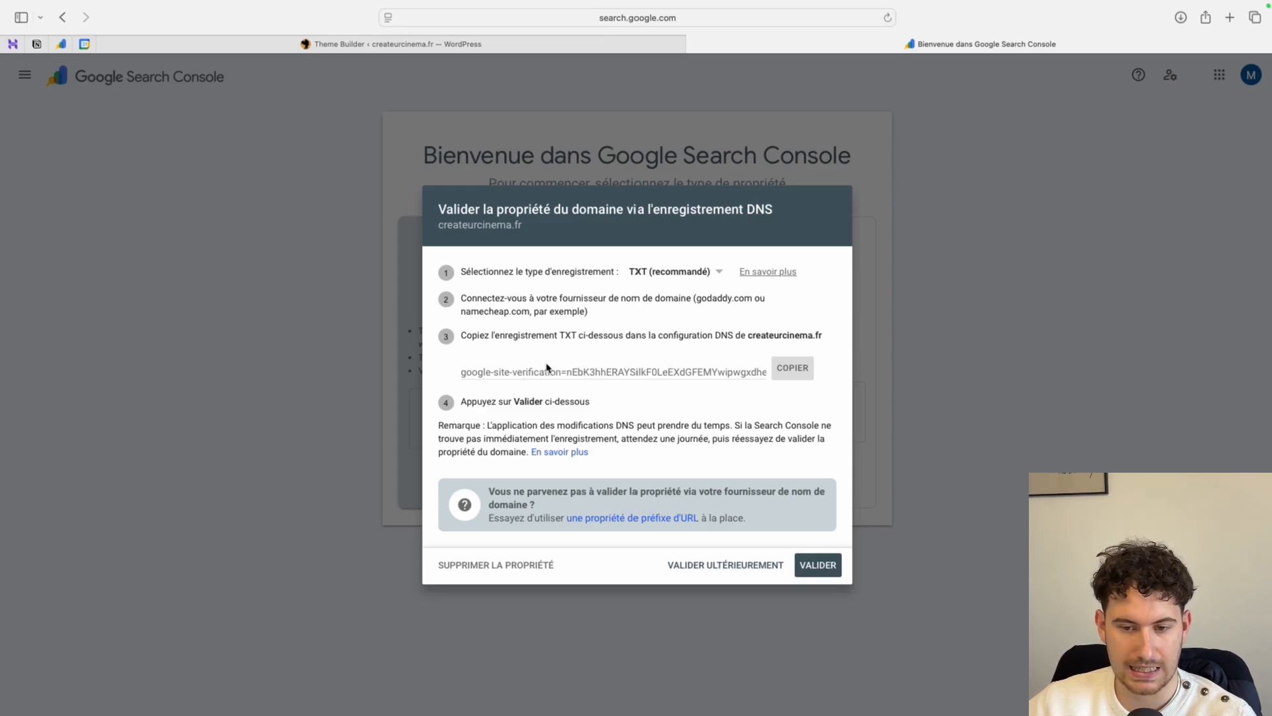
- Open Hostinger in a new browser tab and go to the DNS / name server settings of createurcinema.fr
left_click(1229, 18)
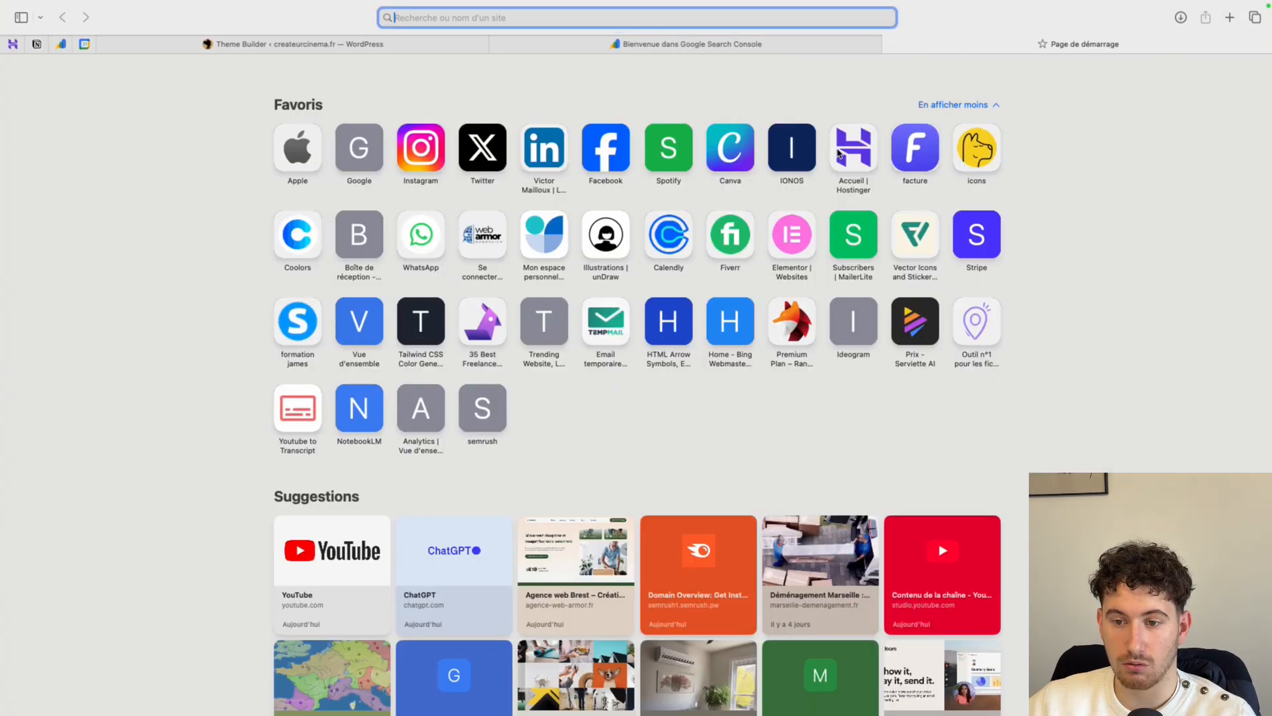
left_click(839, 154)
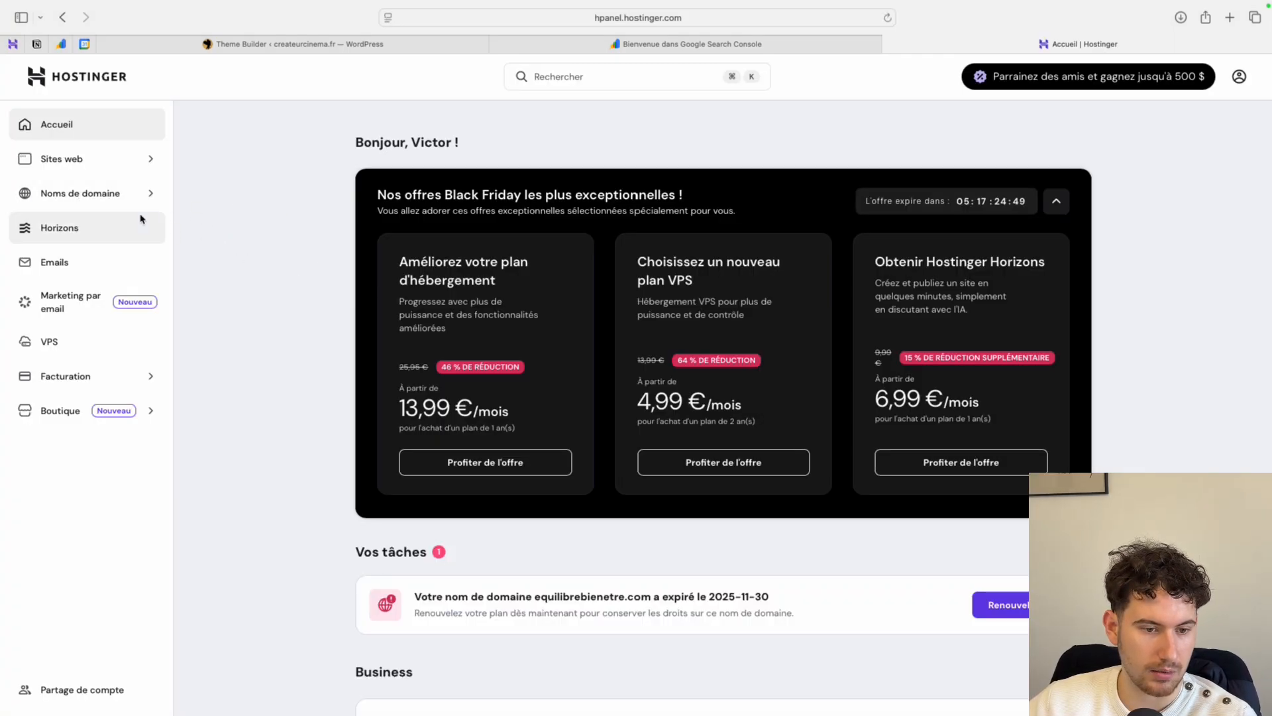
left_click(123, 196)
left_click(102, 245)
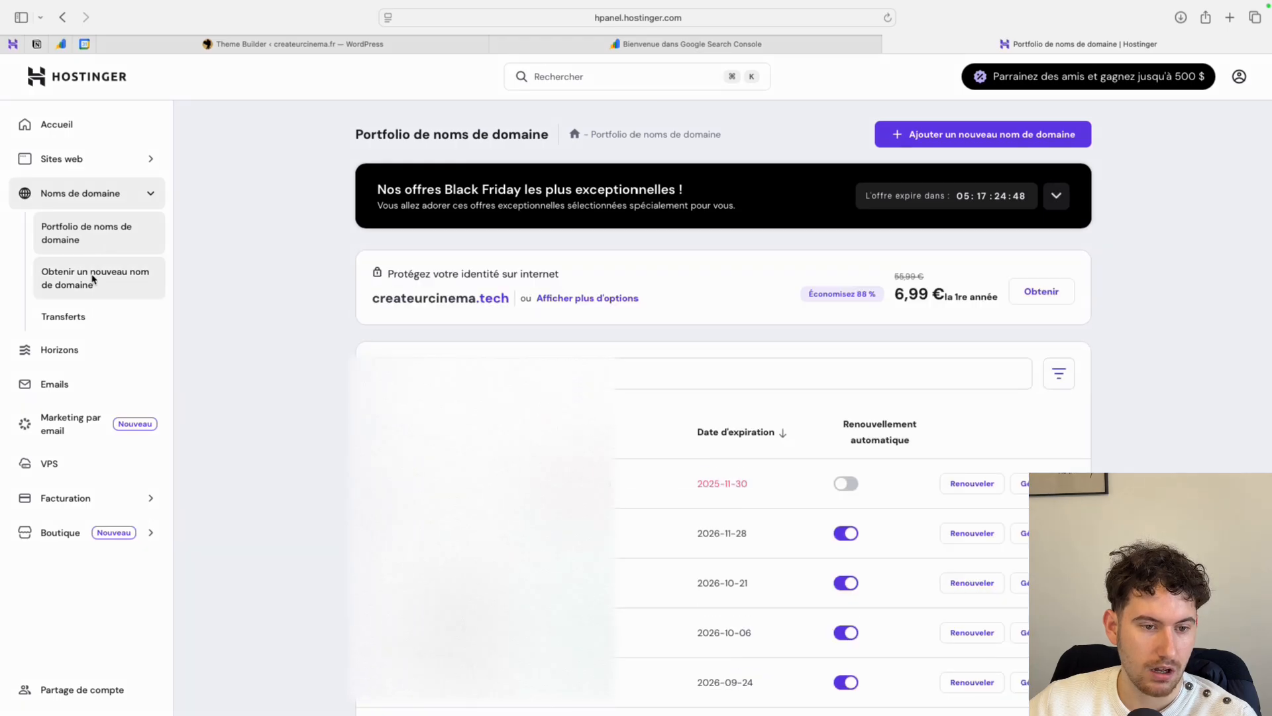
scroll(1014, 484, "down", 1)
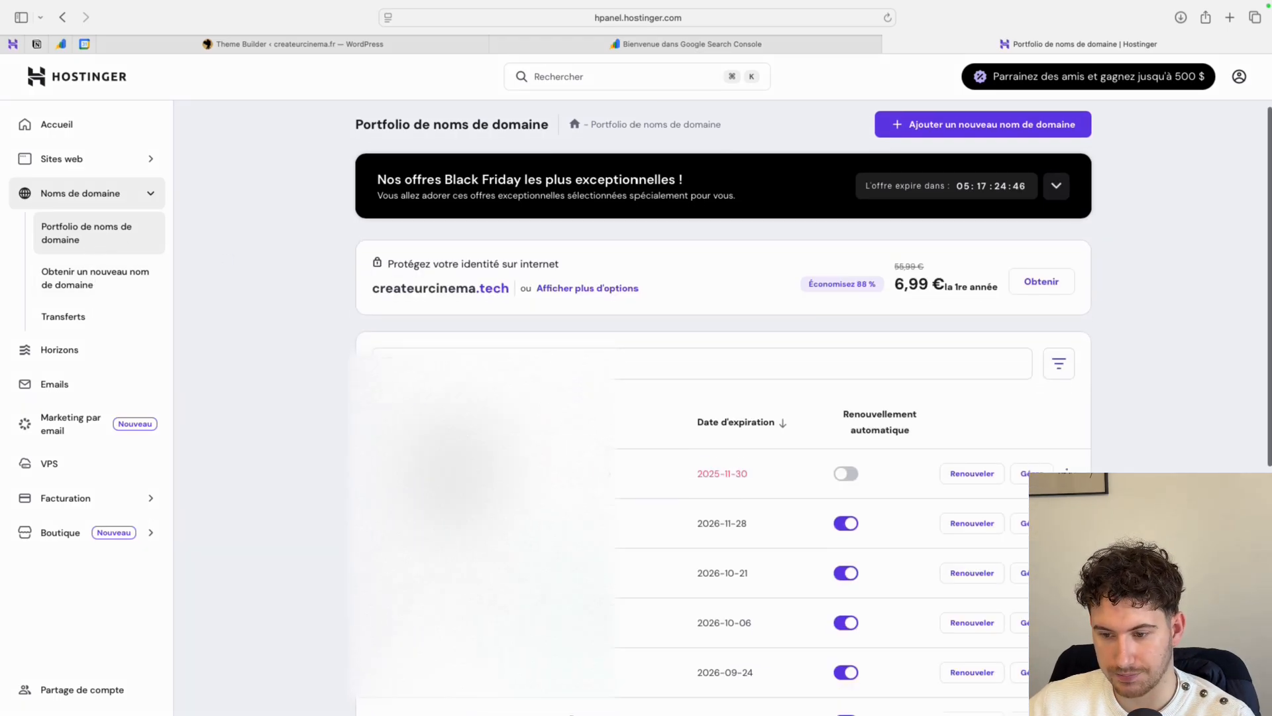
left_click(1021, 511)
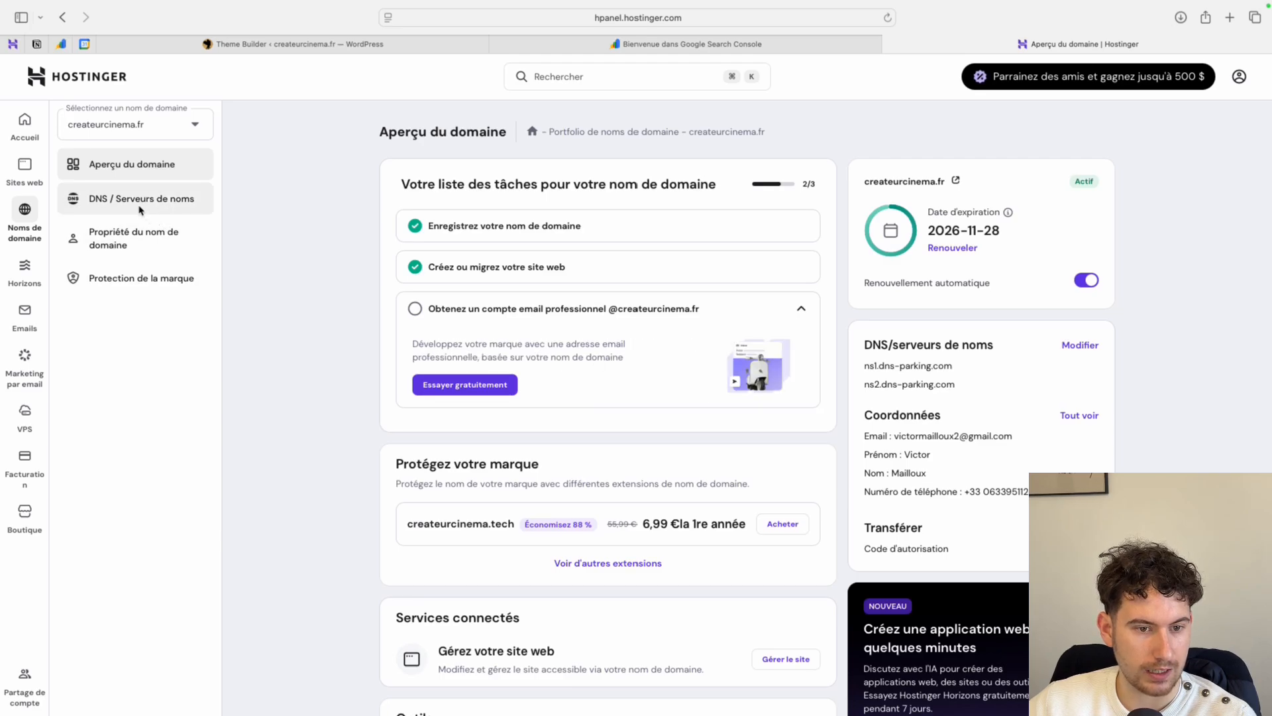
left_click(141, 207)
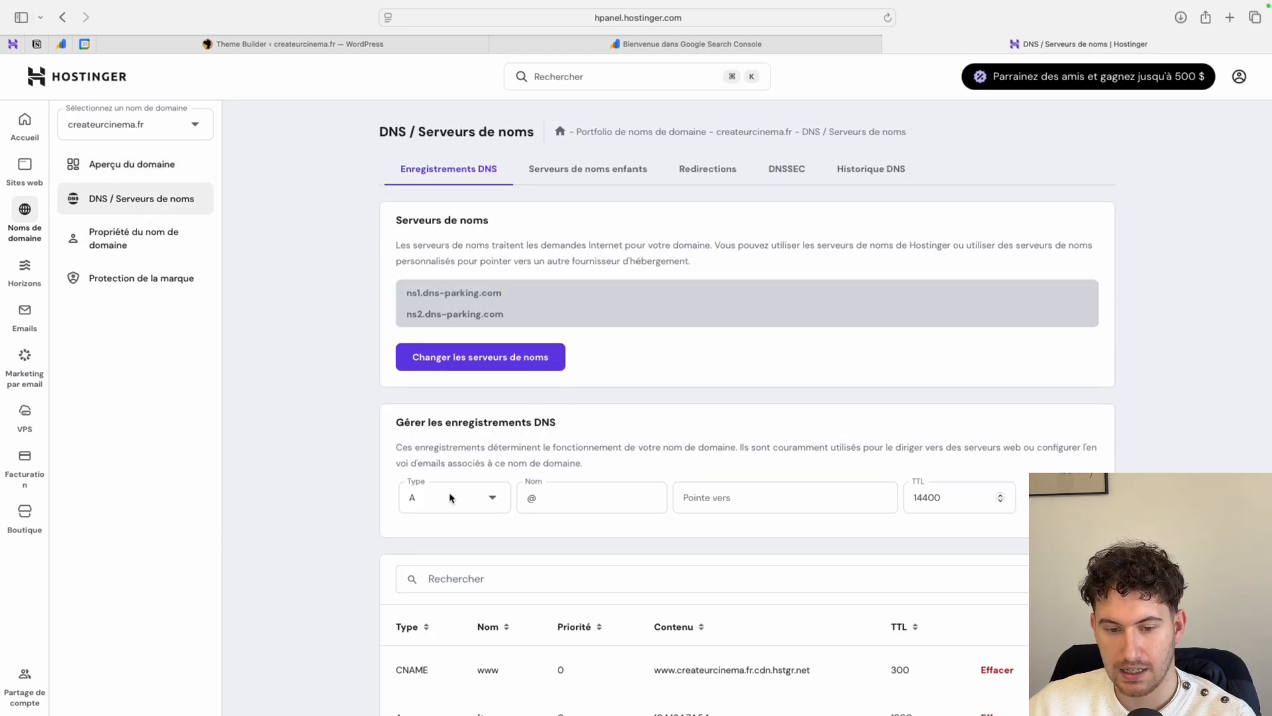
- Add a TXT DNS record for createurcinema.fr in Hostinger, using the site verification code copied from Search Console as its value
left_click(451, 499)
type("txt")
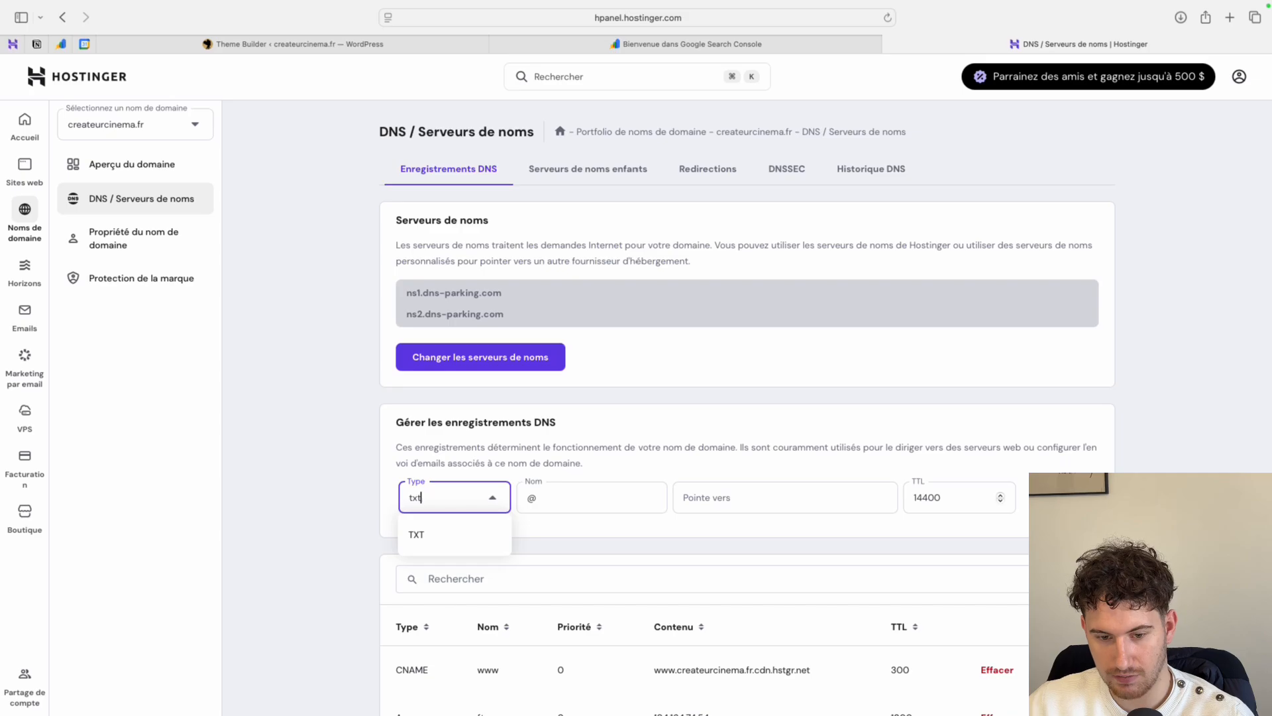
left_click(447, 537)
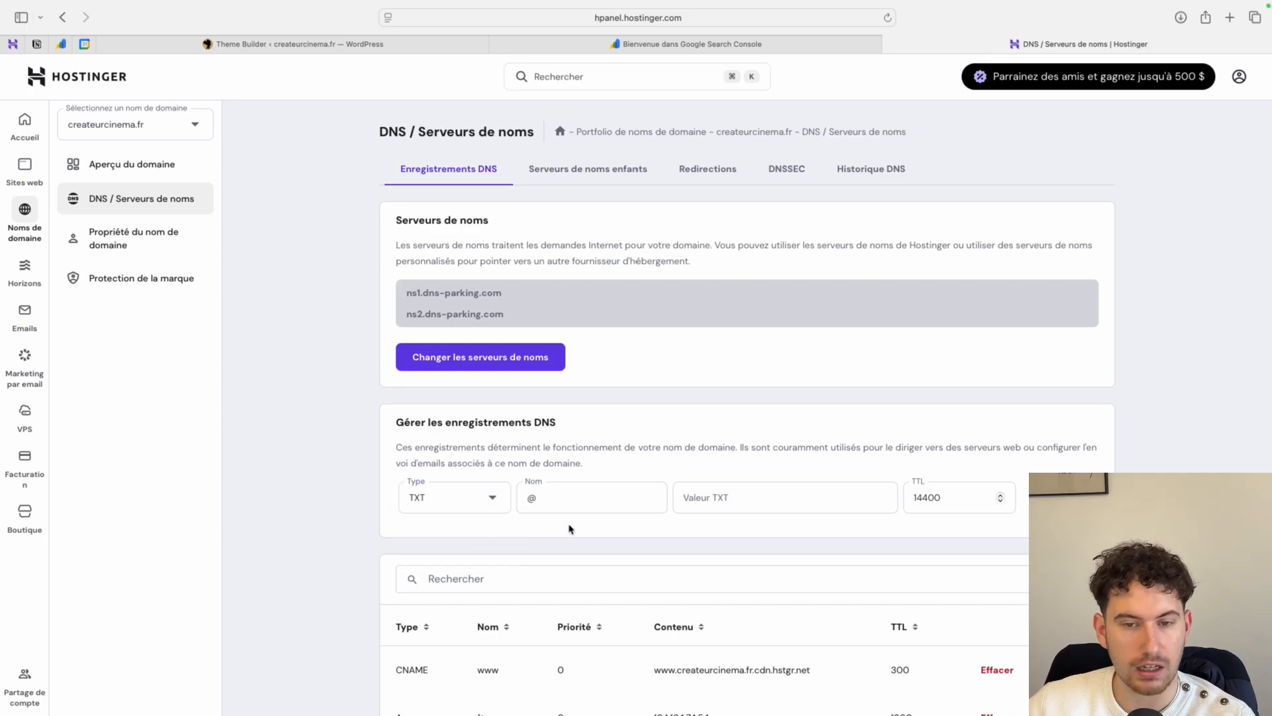
left_click(642, 49)
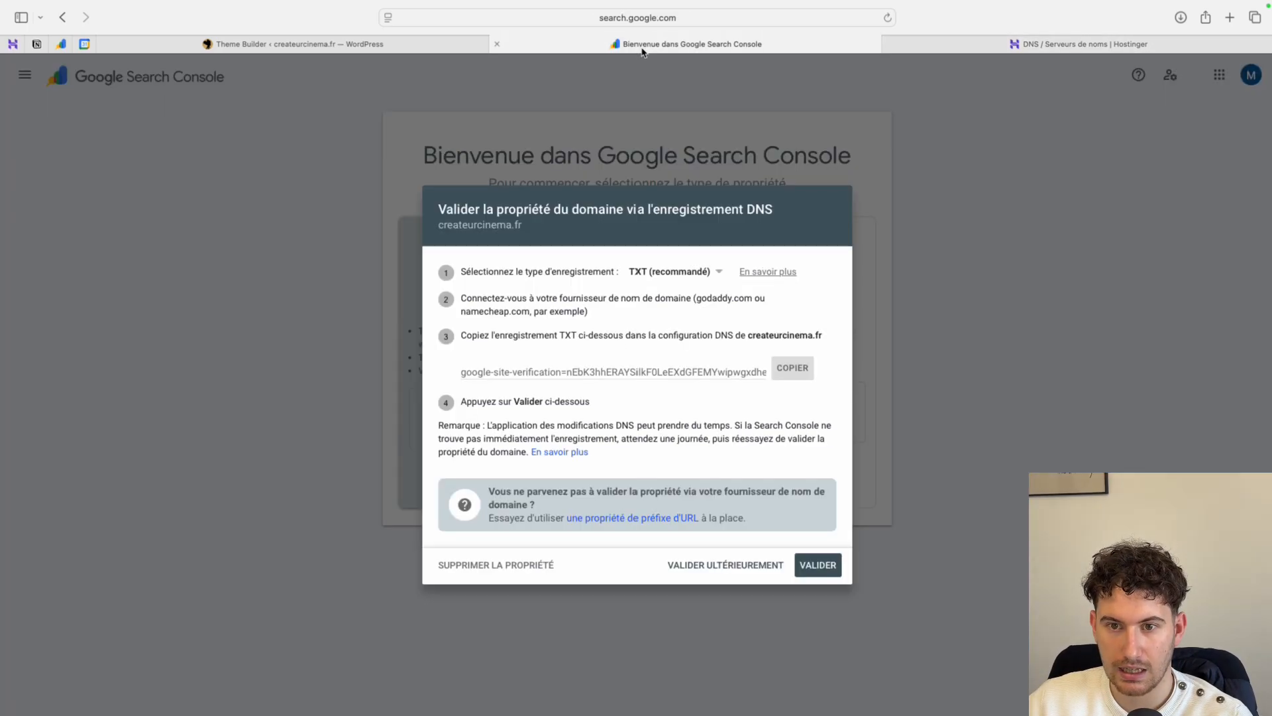
left_click(789, 373)
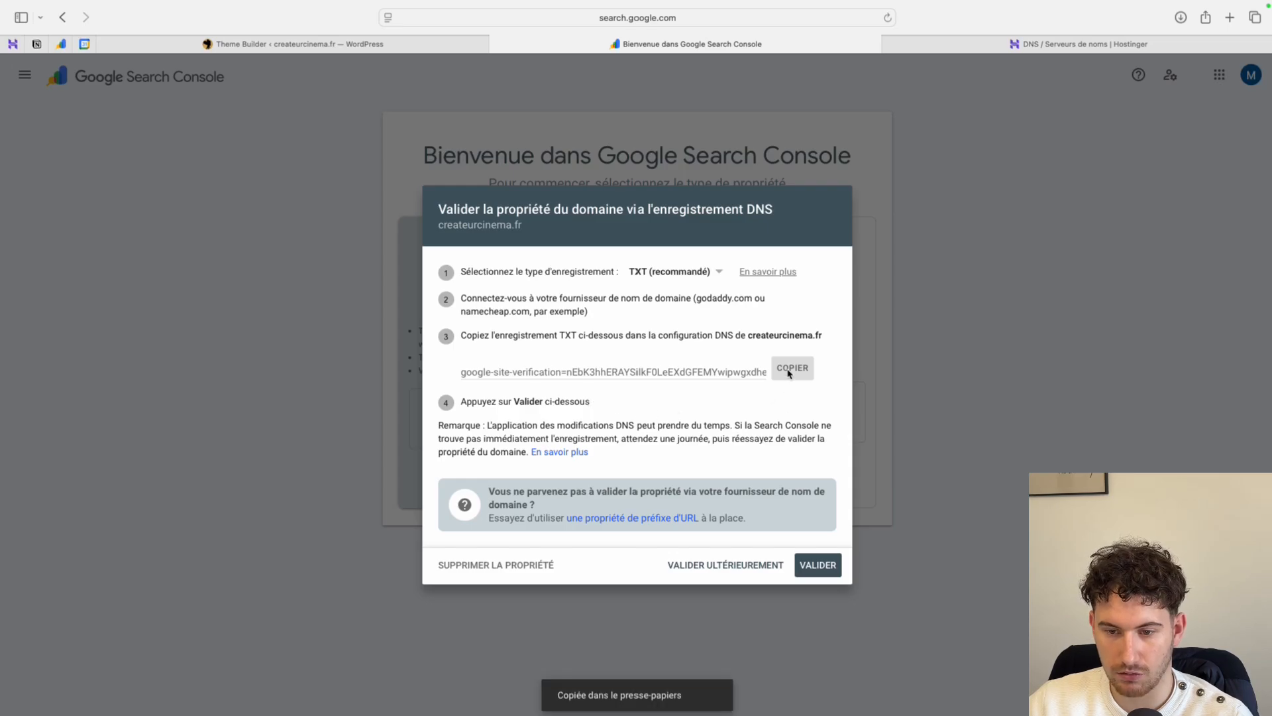
left_click(988, 49)
scroll(807, 403, "down", 1)
left_click(761, 499)
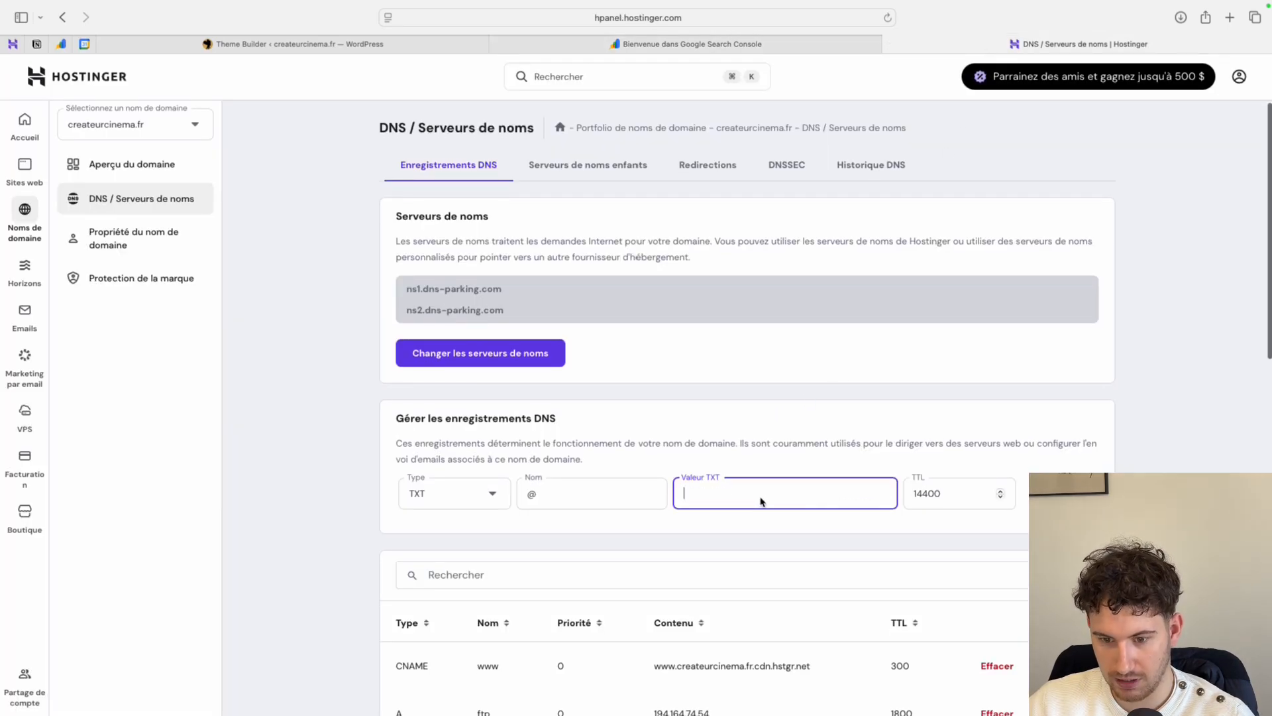
key("super+v")
key("Return")
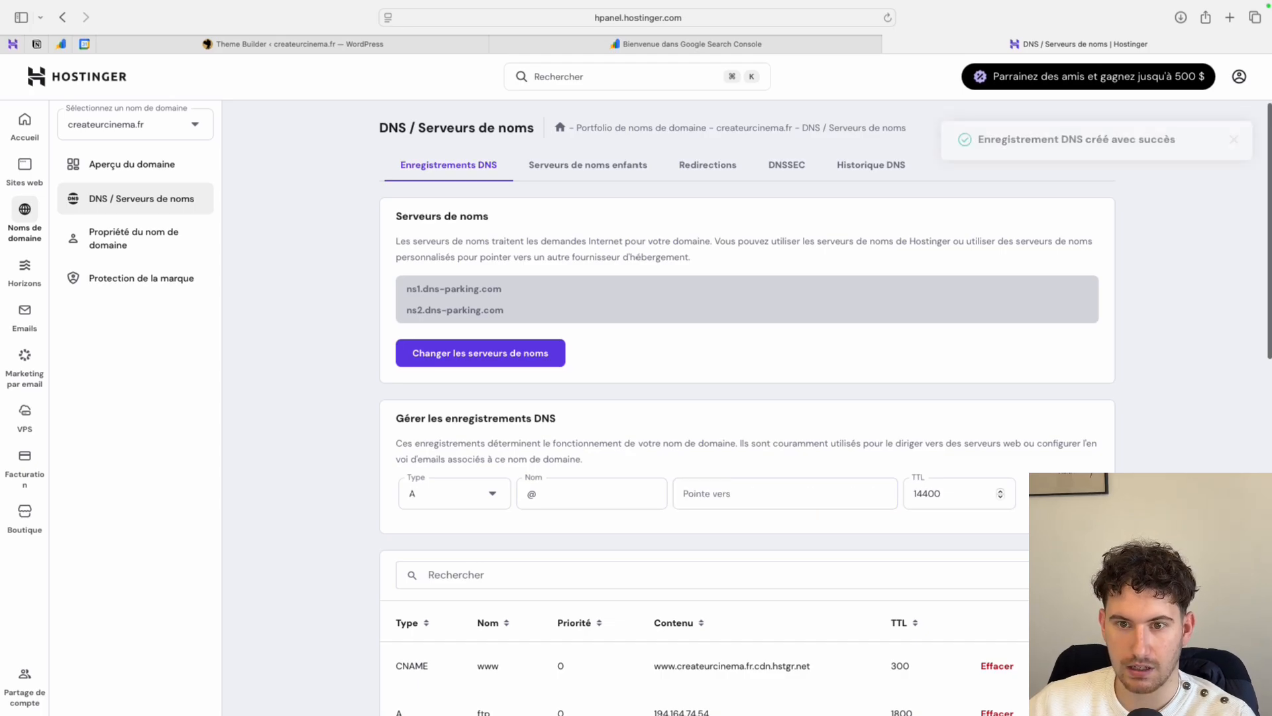
- Validate the createurcinema.fr property in Search Console and open its Performances report, dismissing the annotation notice
left_click(689, 46)
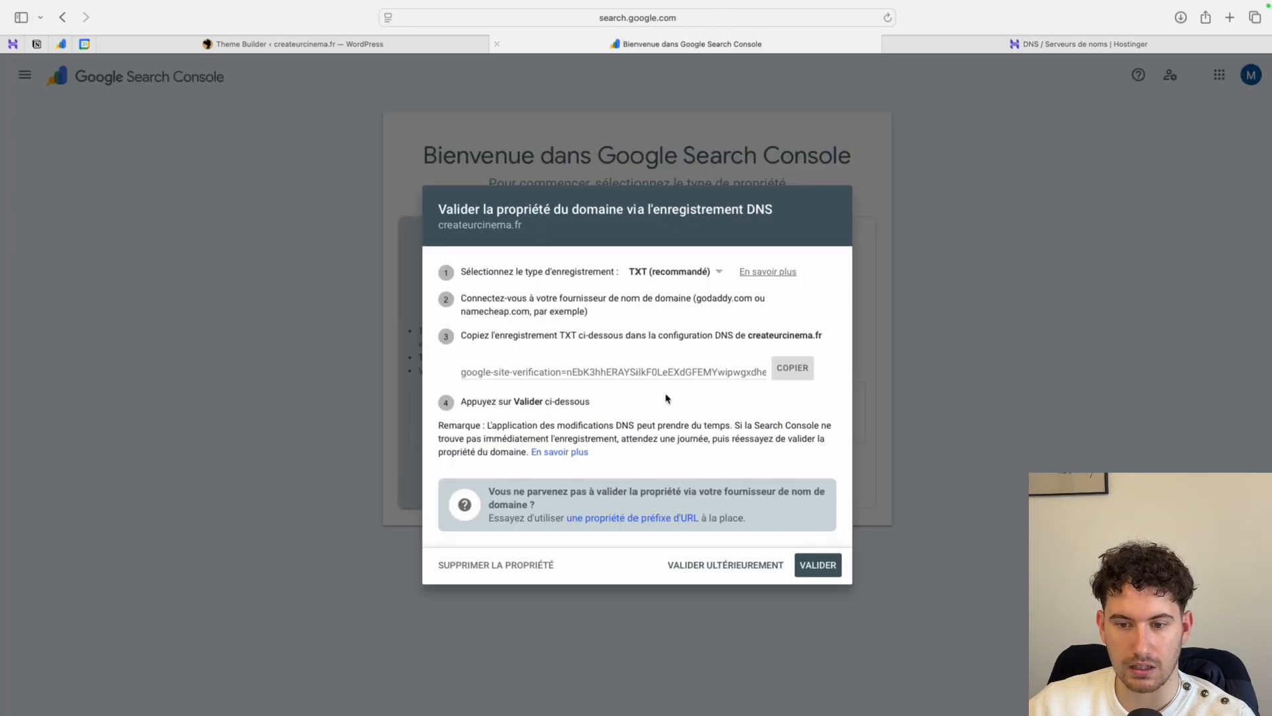
left_click(831, 569)
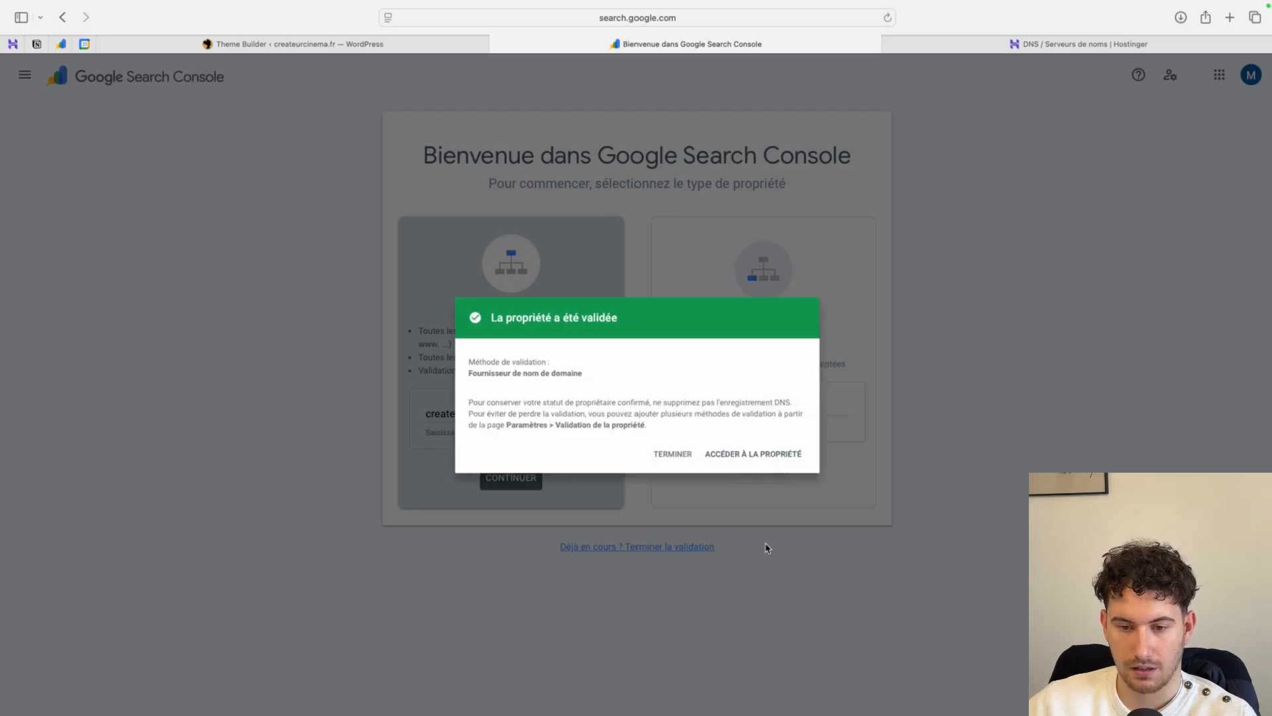
left_click(776, 468)
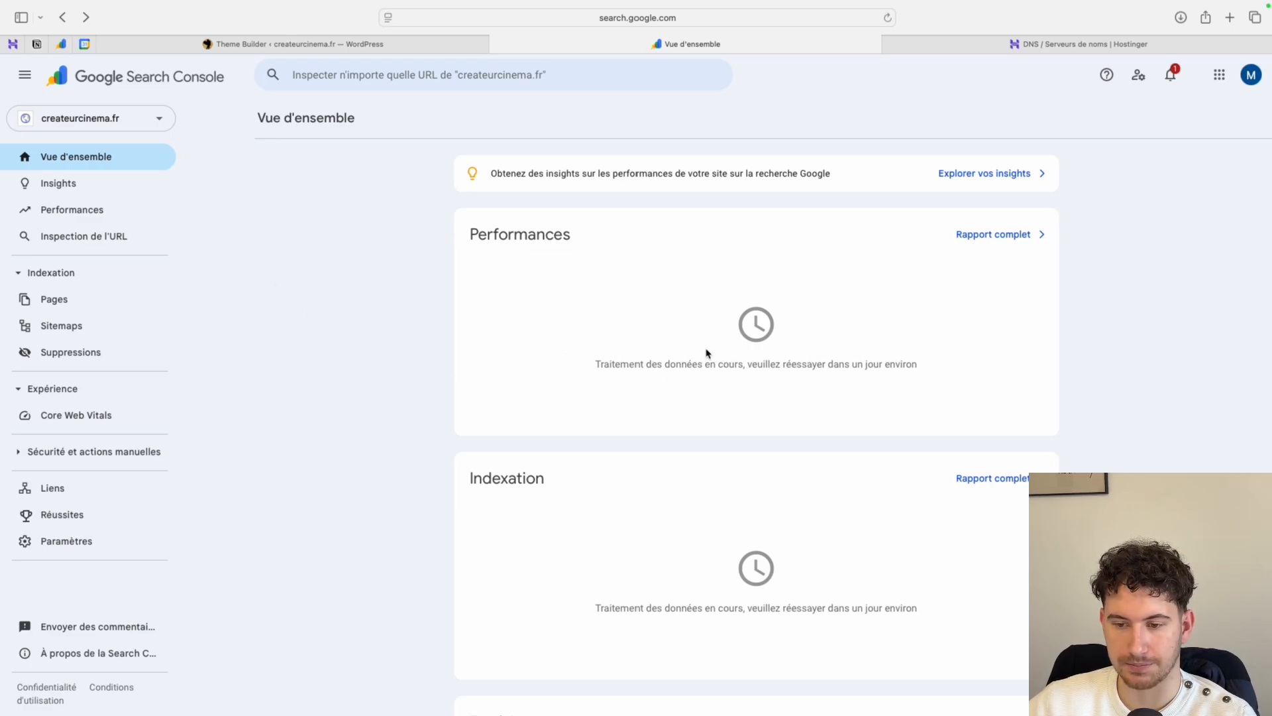
left_click(60, 210)
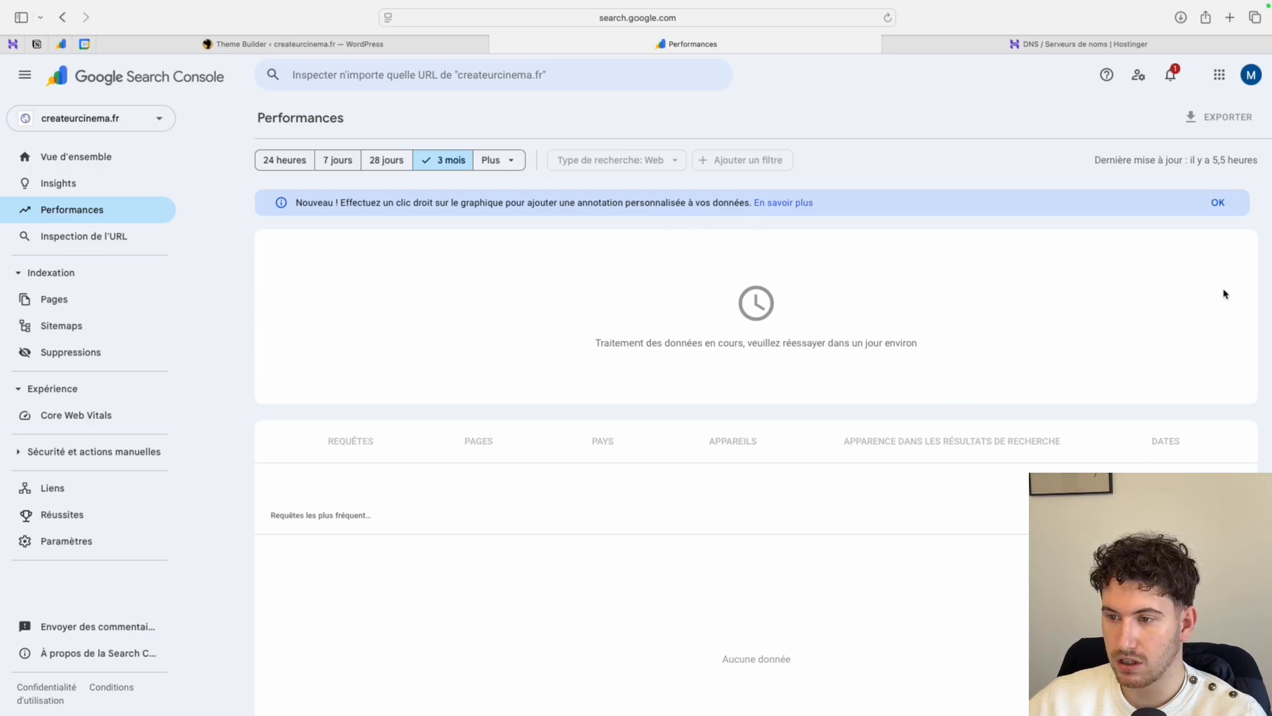
left_click(1217, 205)
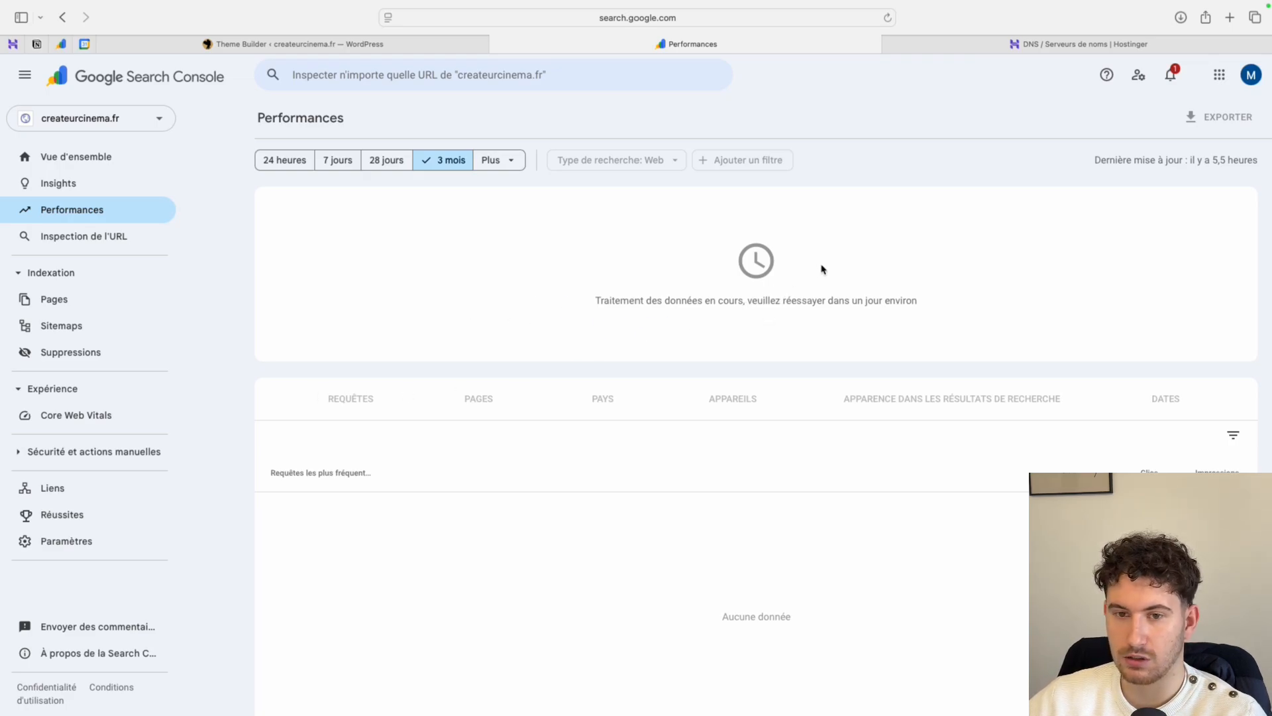
- Search for "google analytics" in a new browser tab and reach the Google Analytics welcome page, ignoring the Google Developers programme offer
left_click(1230, 16)
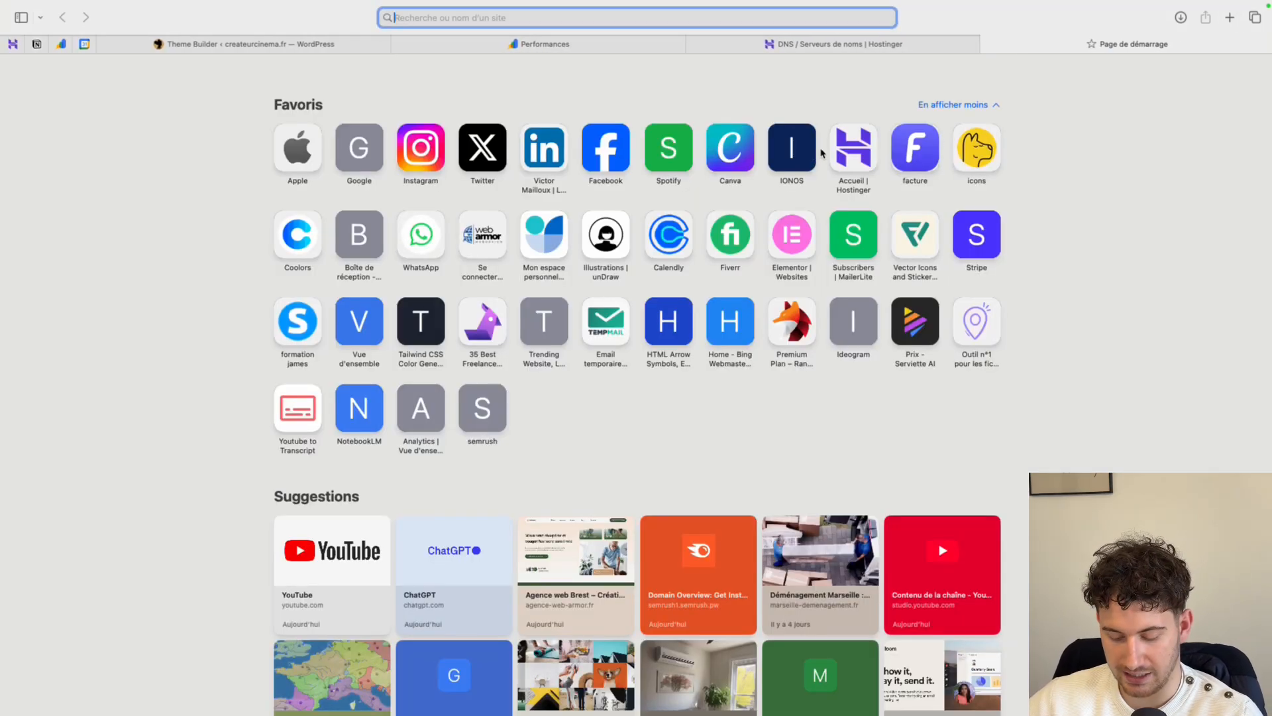
type("google")
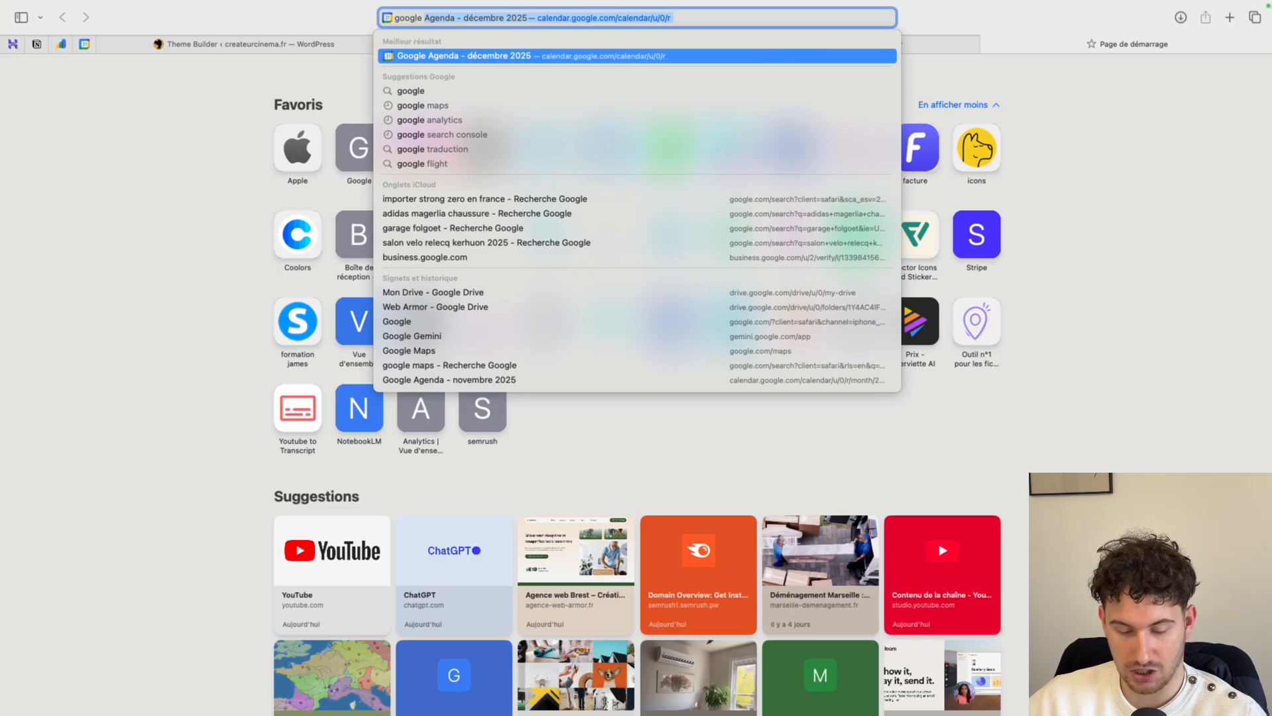
type(" anal")
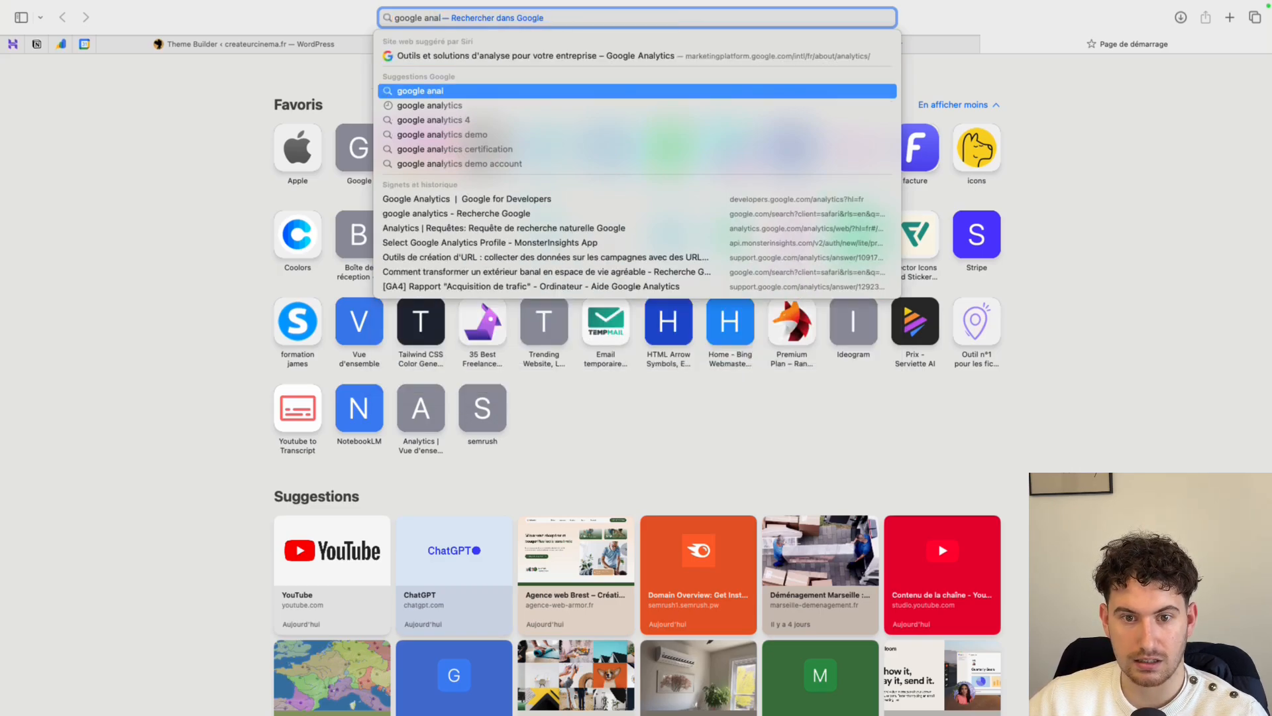
key("Down")
key("Return")
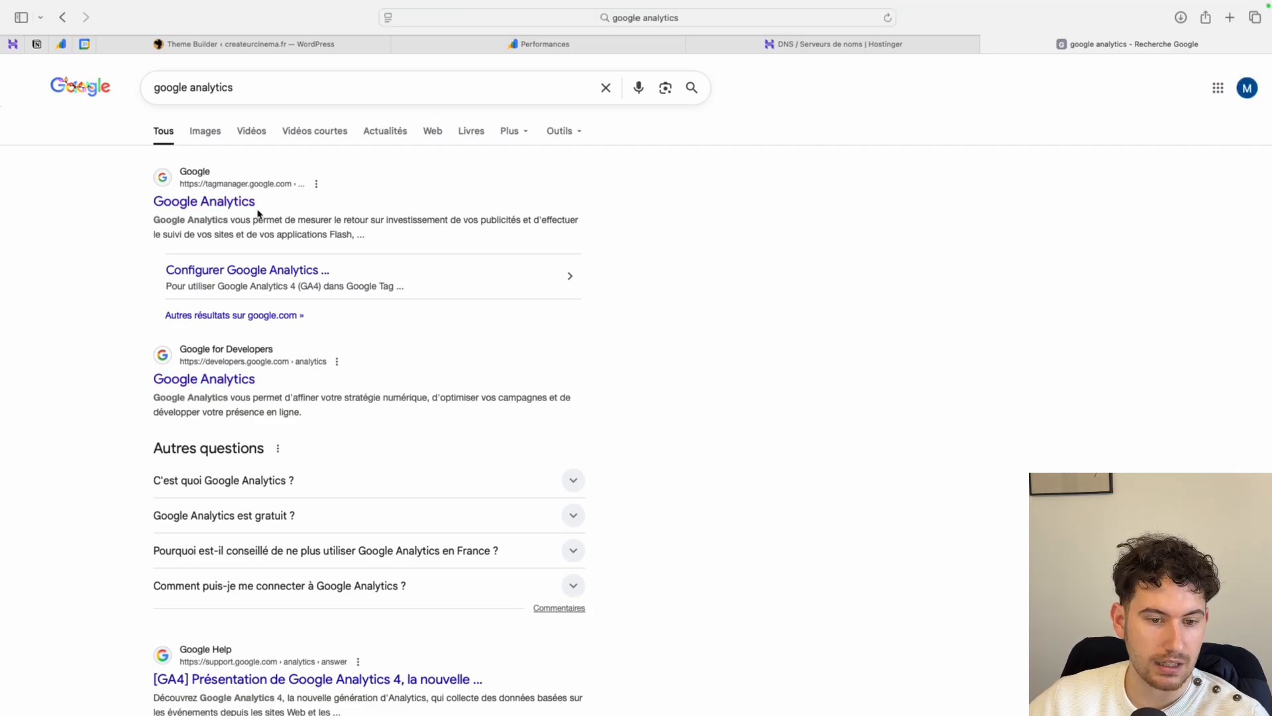
left_click(177, 381)
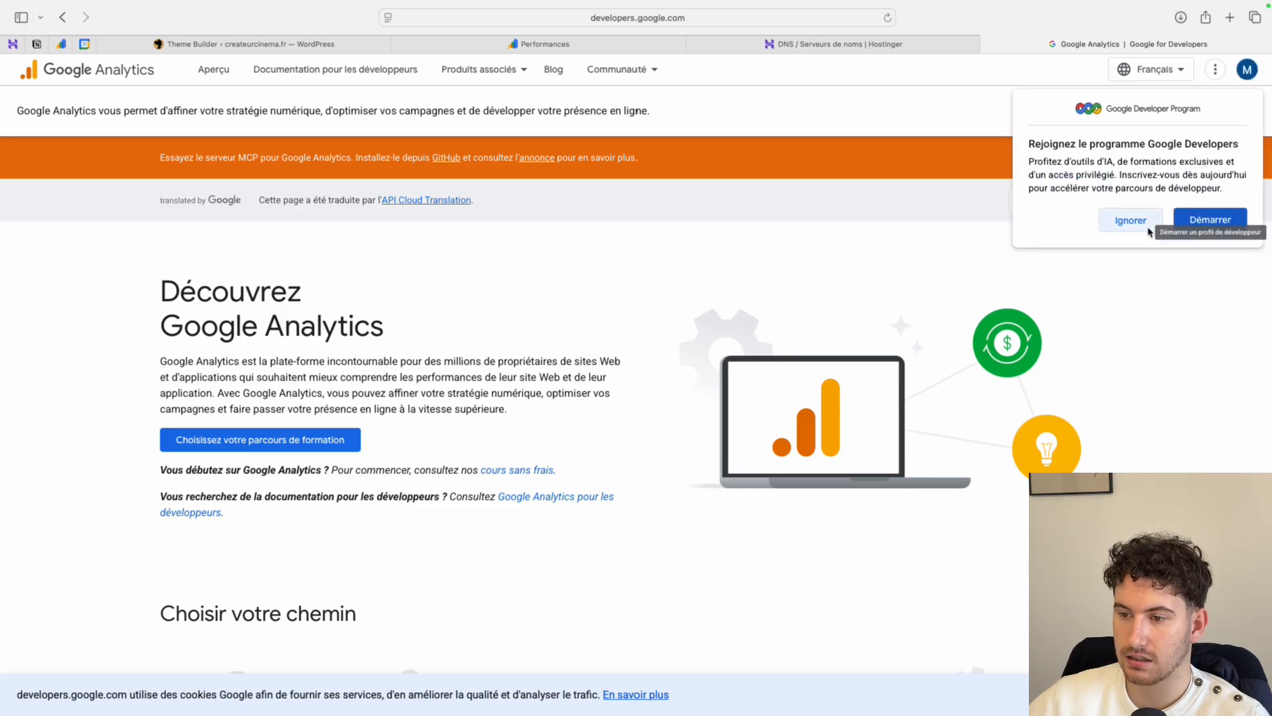
left_click(1129, 222)
left_click(1157, 118)
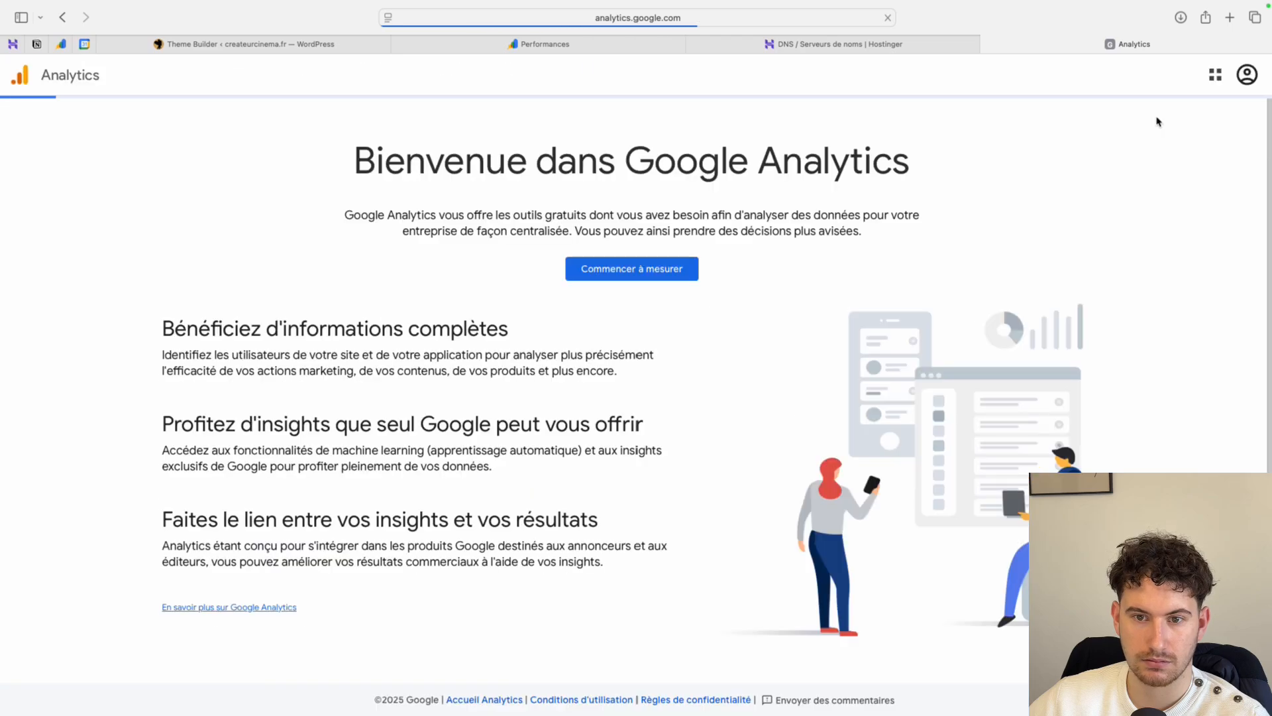
- Start the Google Analytics setup and create an account named "Créateur cinéma", keeping the default data sharing options
left_click(669, 272)
left_click(217, 364)
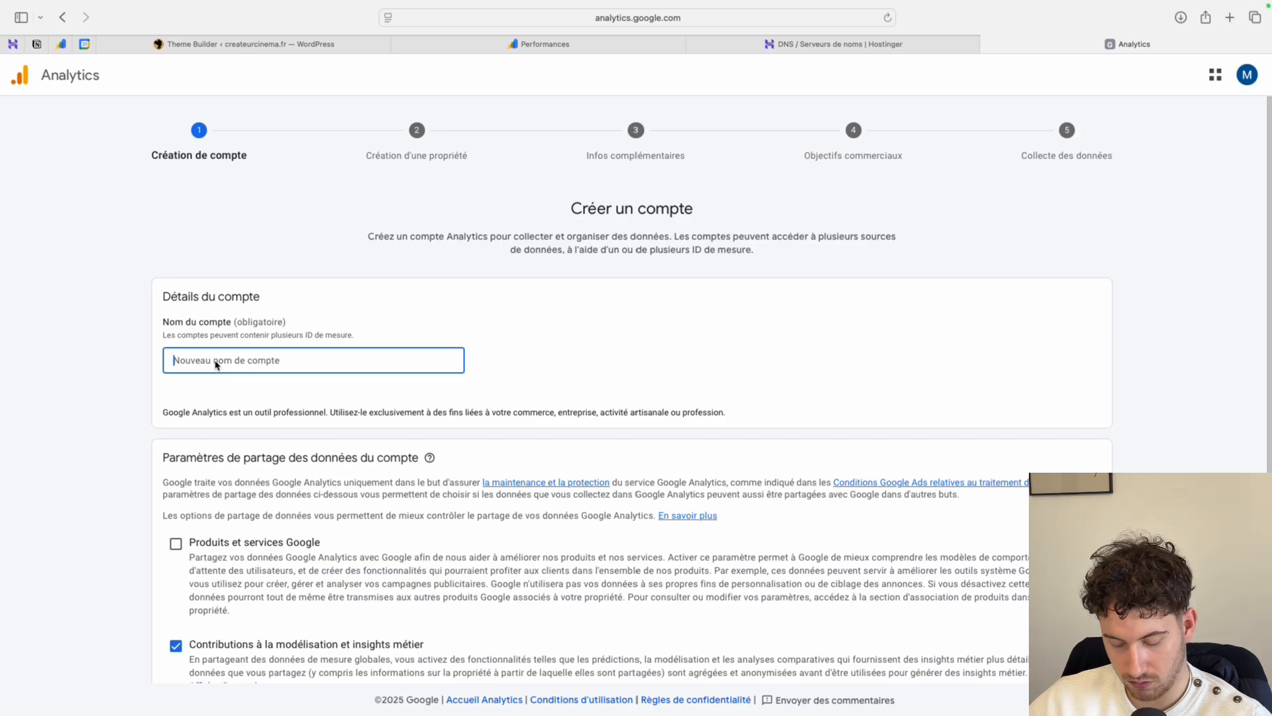
type("Créateur cinéma")
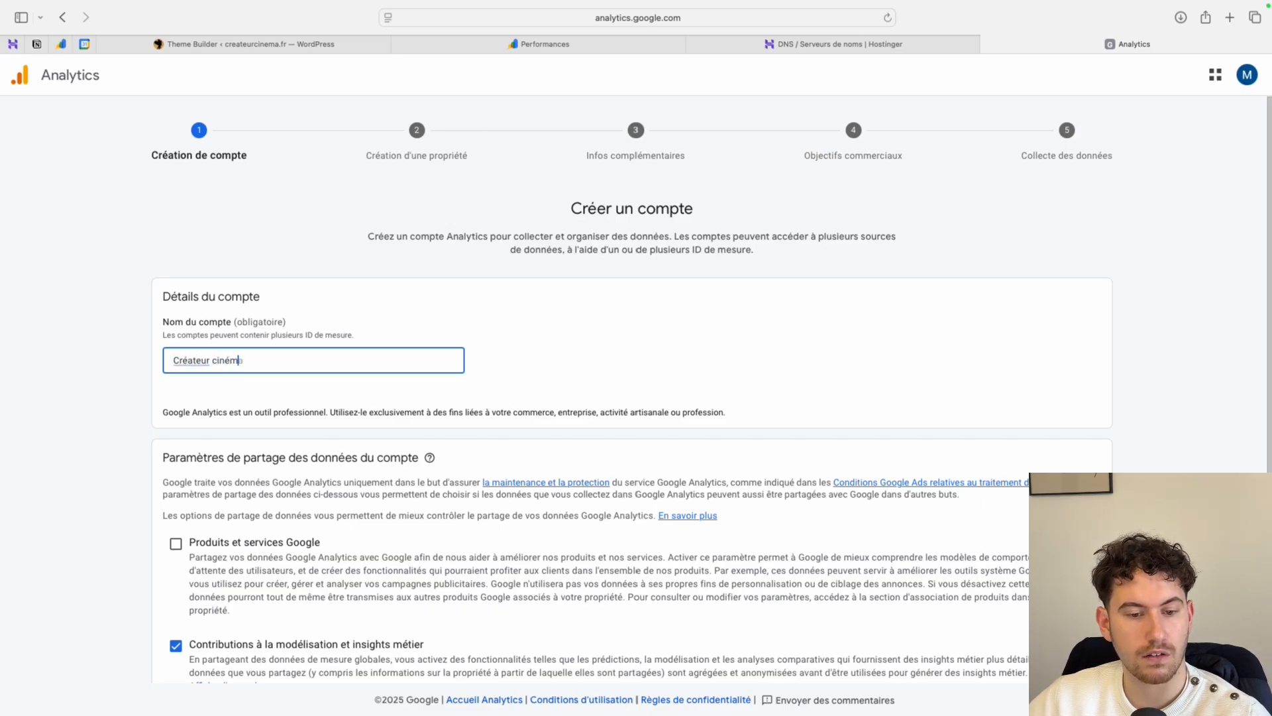
scroll(411, 474, "down", 5)
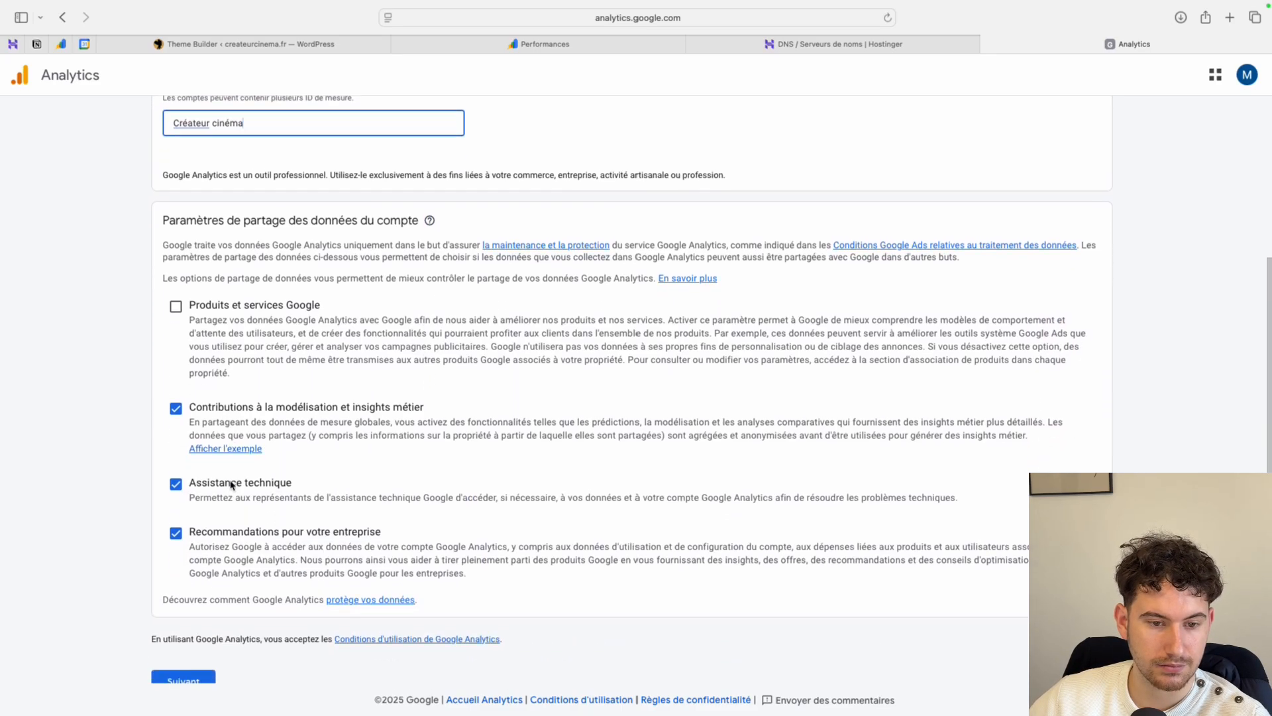
left_click(183, 642)
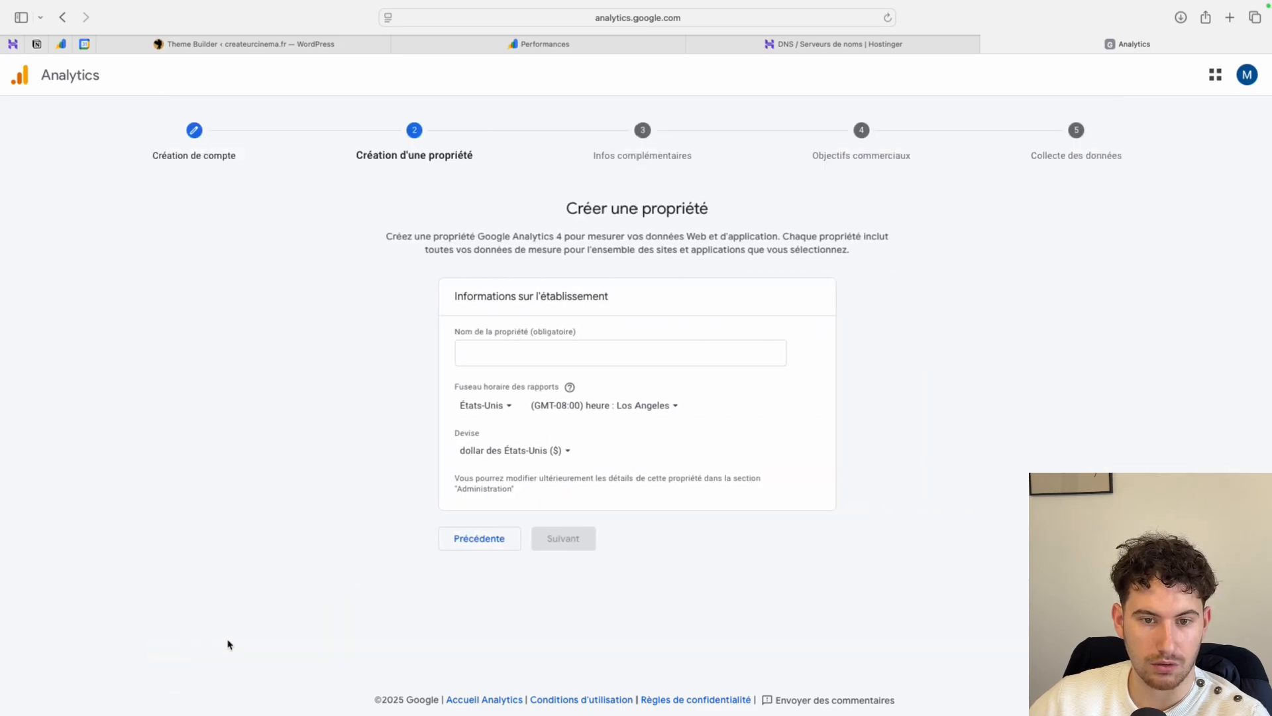
- Name the property "Createur cinéma" and set its reporting time zone to France
left_click(541, 362)
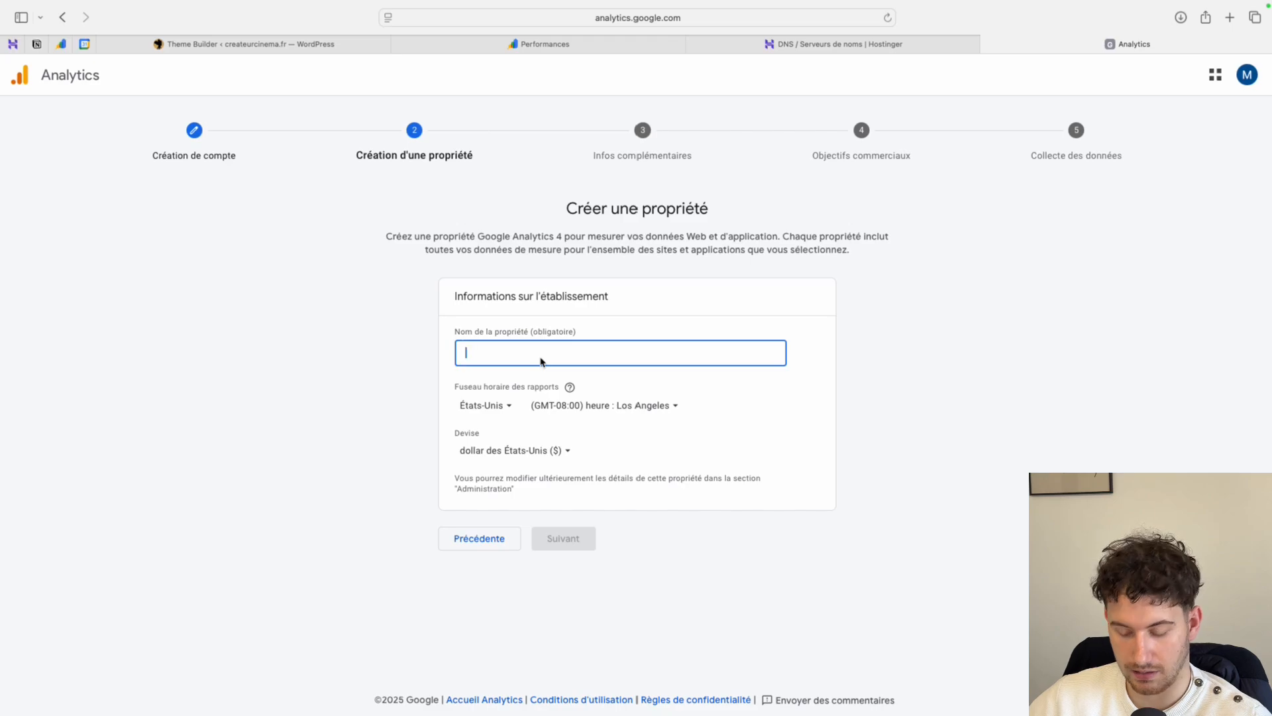
type("Createur cinéma")
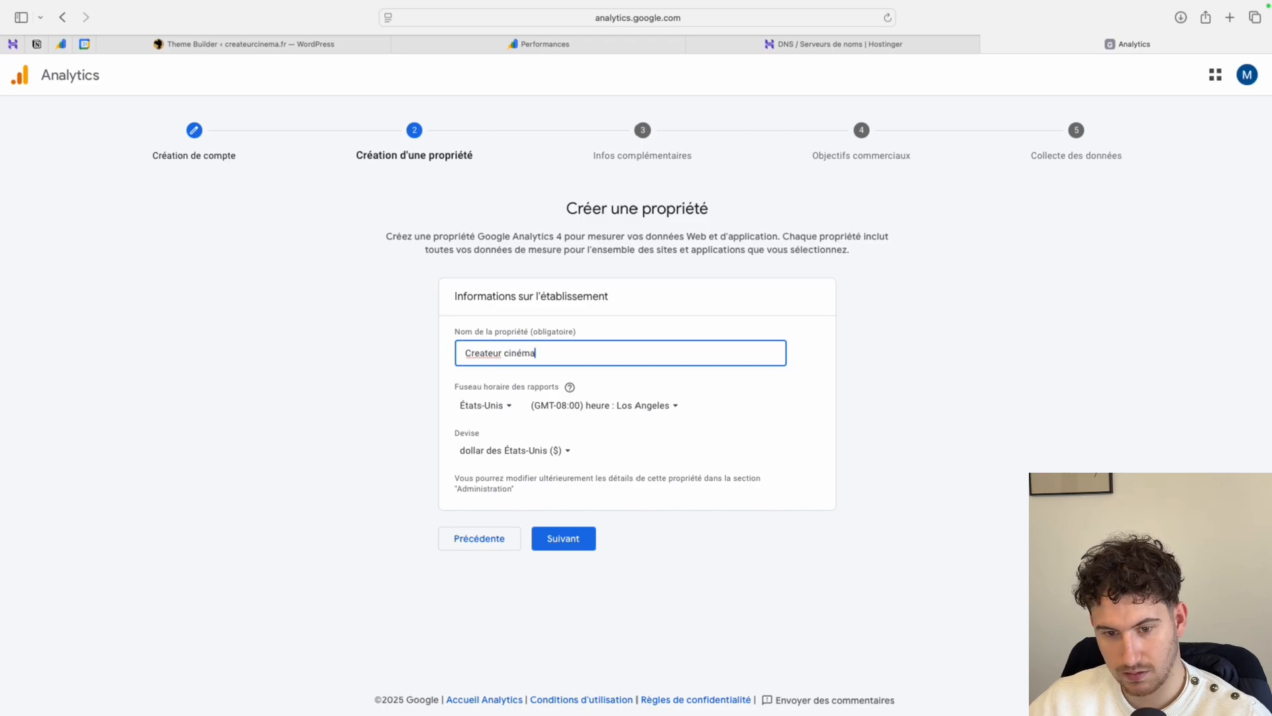
left_click(502, 406)
type("fr")
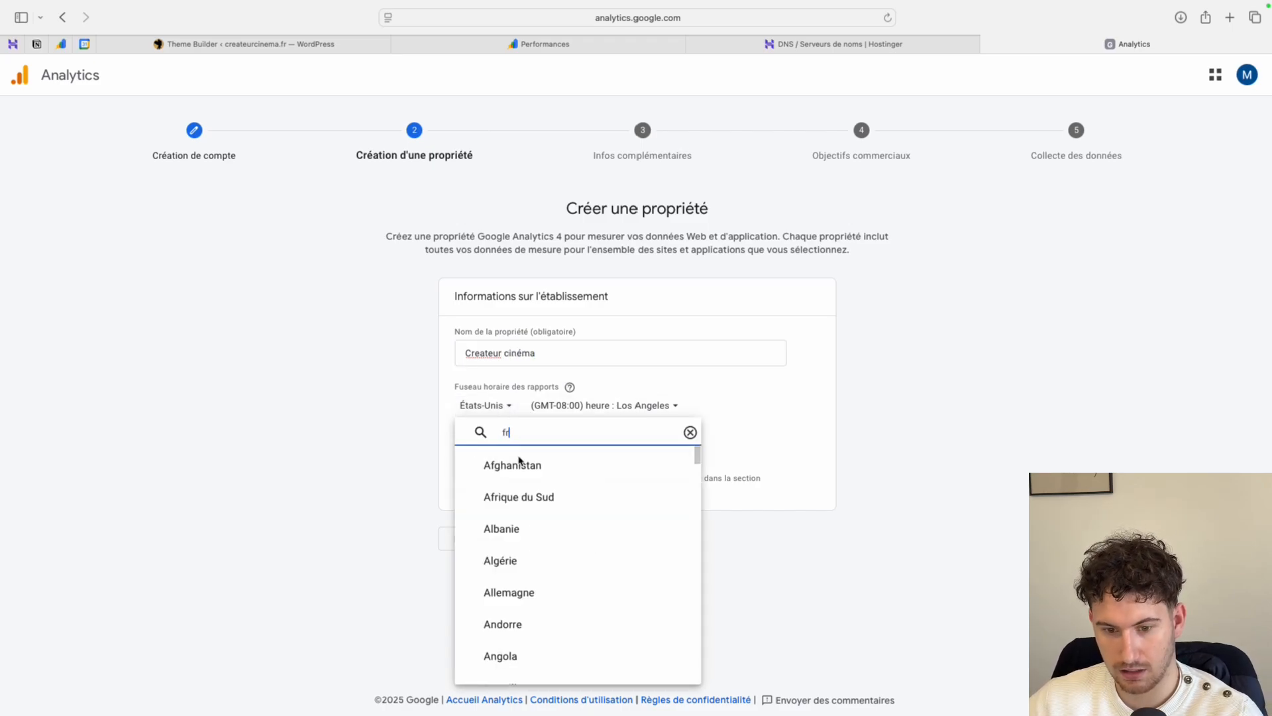
left_click(519, 467)
left_click(498, 406)
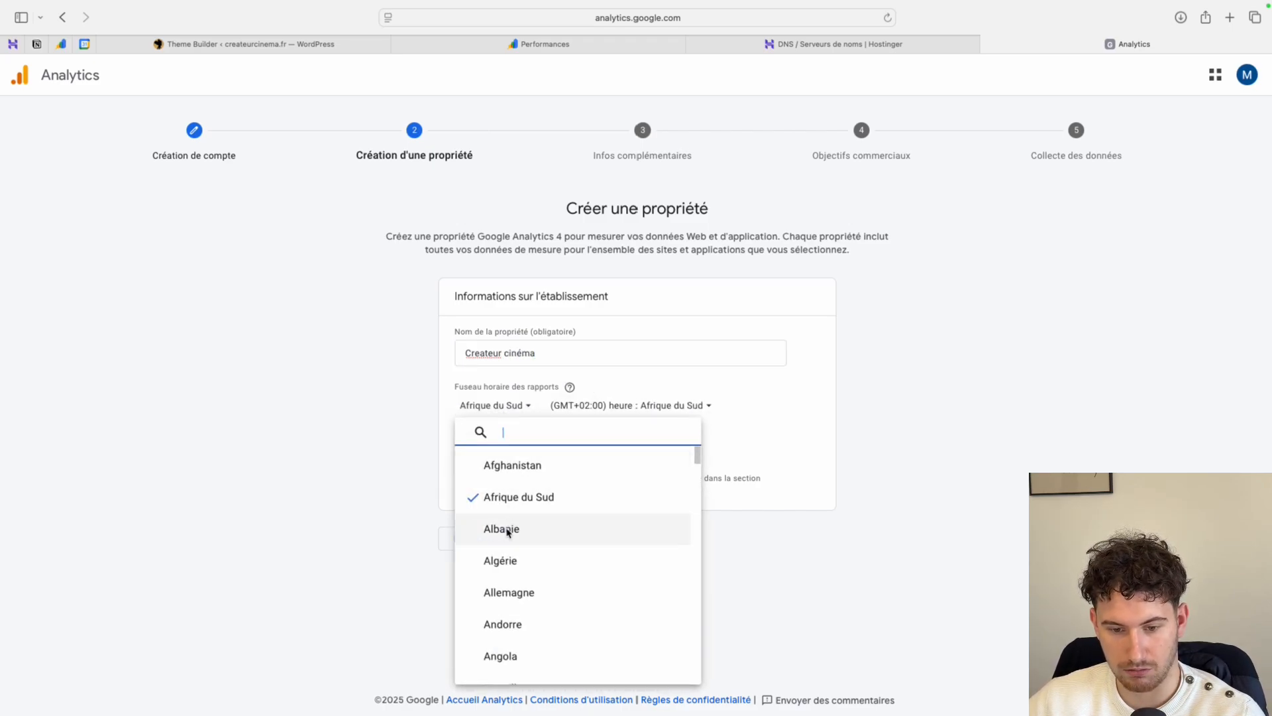
type("fr")
left_click(510, 499)
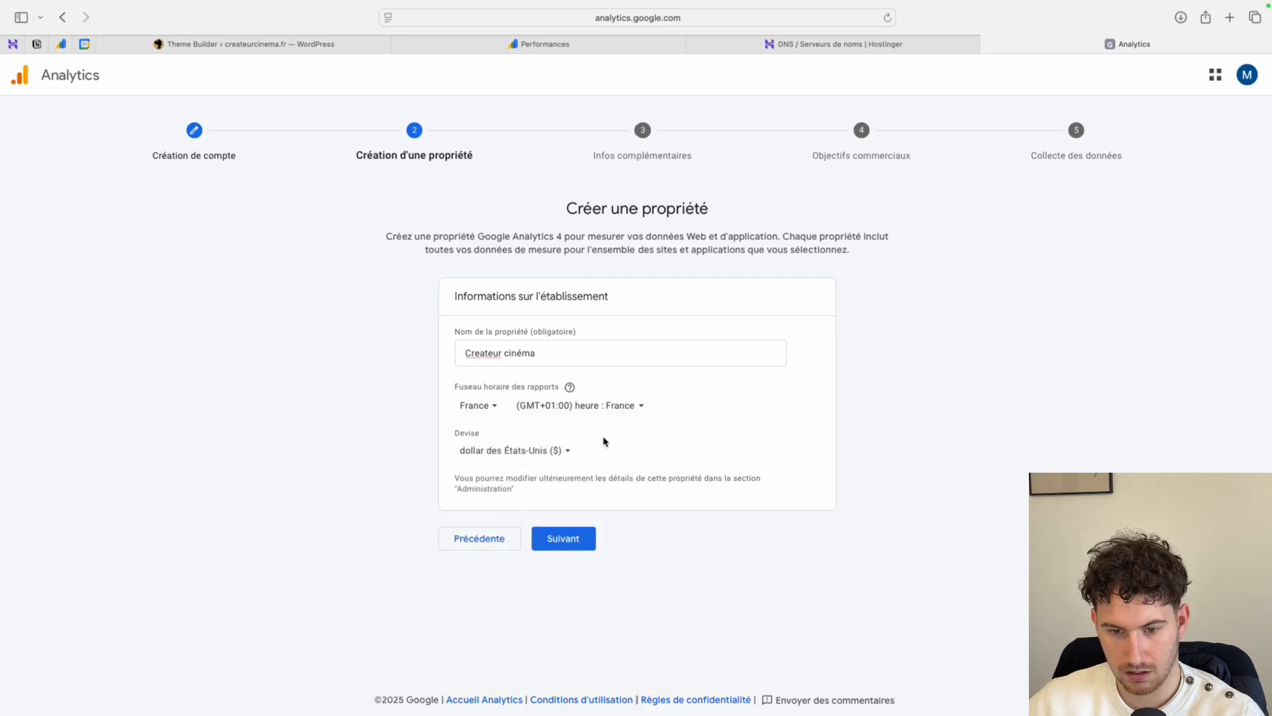
- Set the property's currency to euro (€) and continue to the business description
left_click(483, 456)
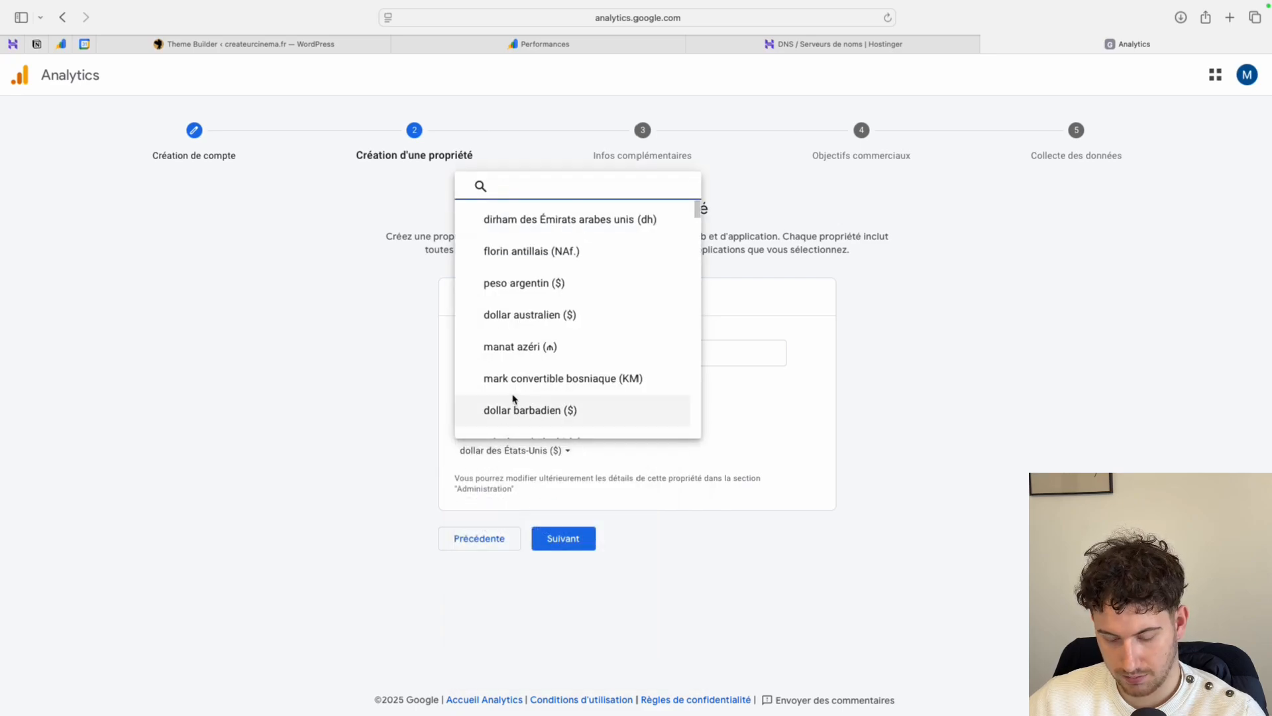
type("eur")
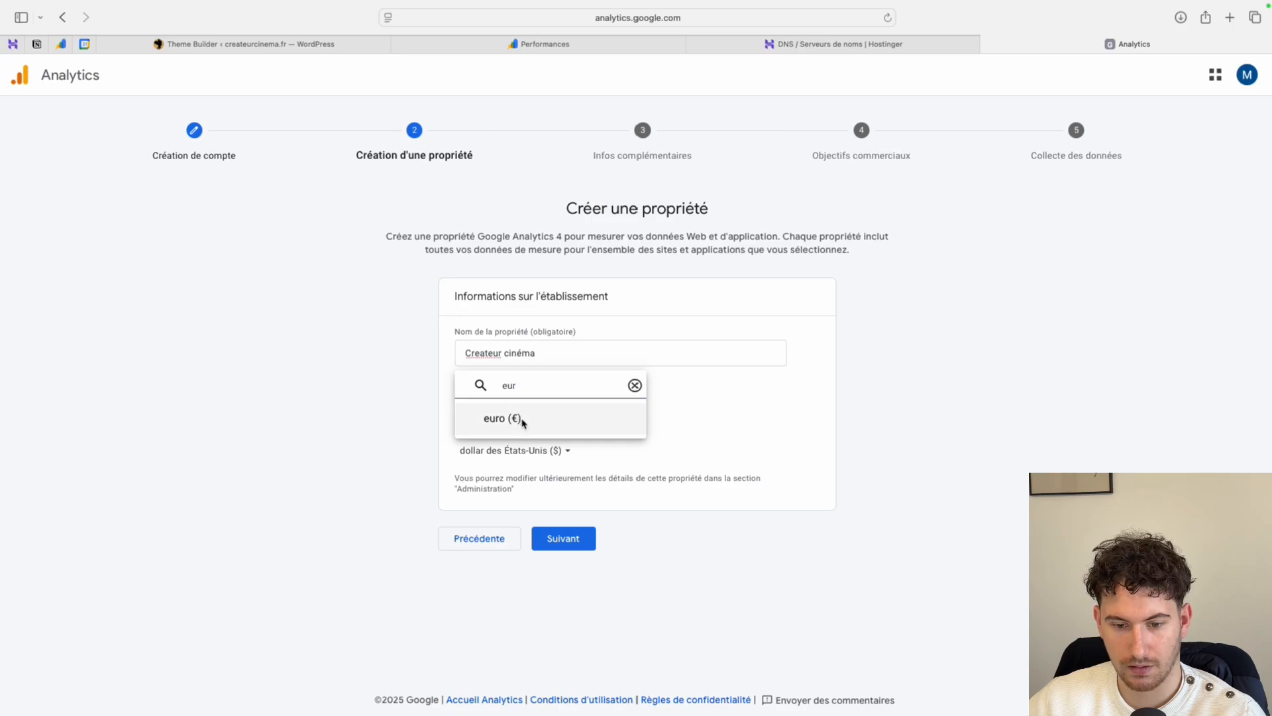
left_click(520, 420)
left_click(573, 542)
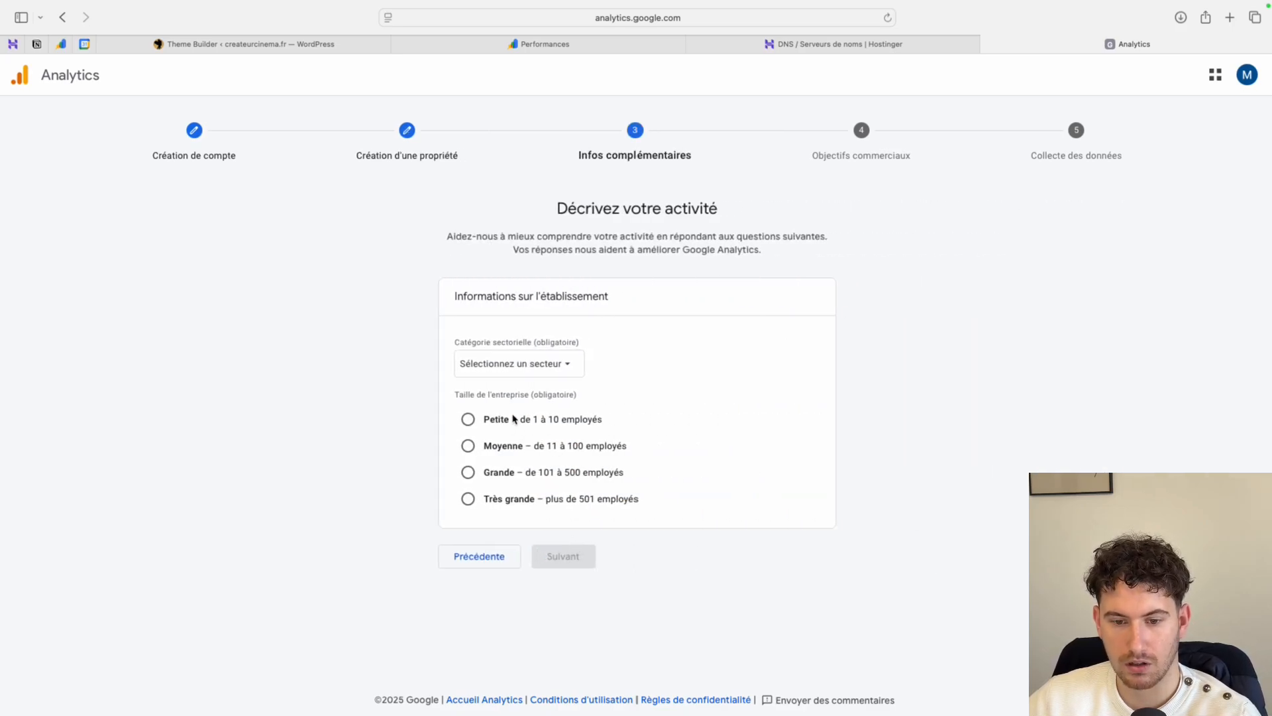
- Describe the business as small (1 to 10 employees) in the "Arts et divertissements" sector and continue
left_click(471, 422)
left_click(500, 365)
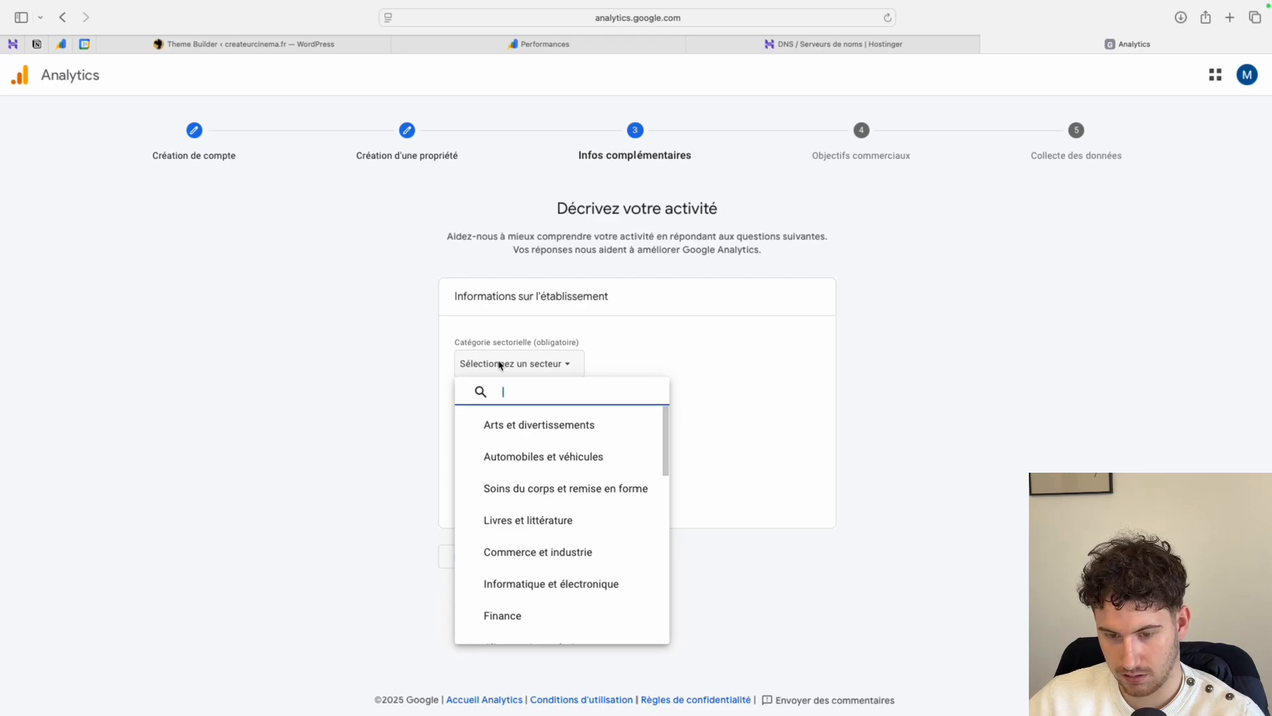
left_click(501, 427)
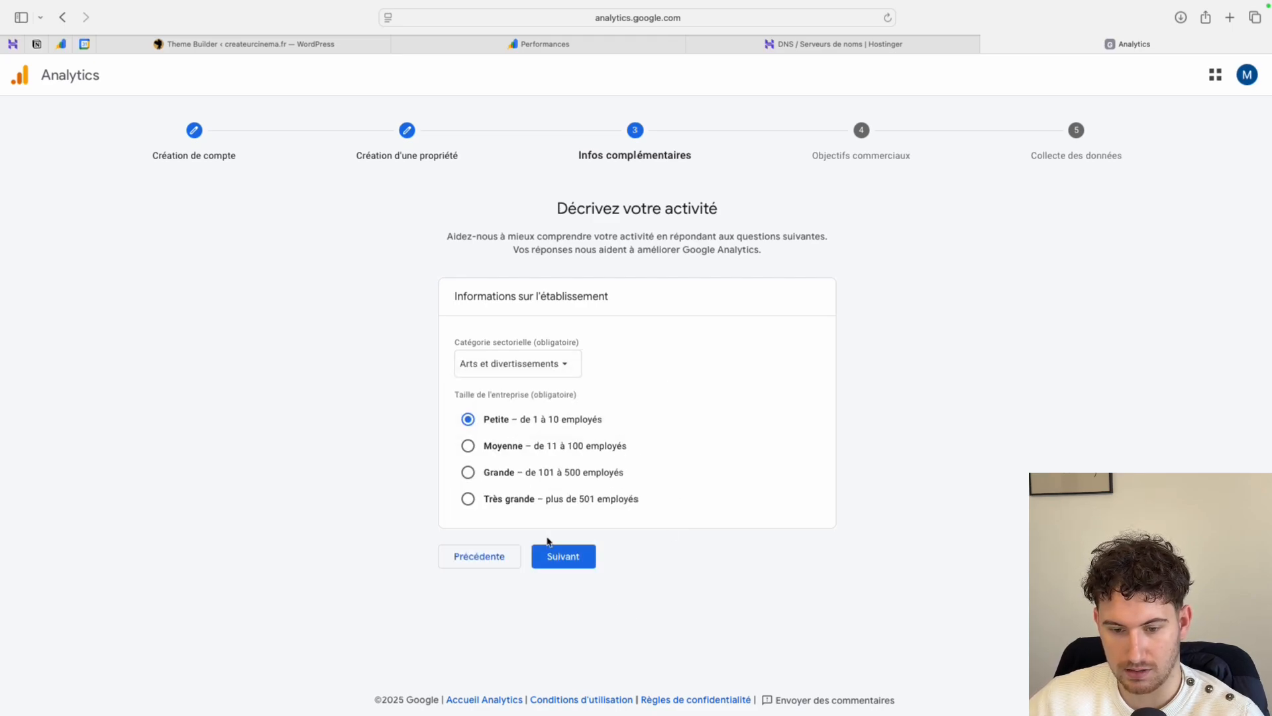
left_click(556, 554)
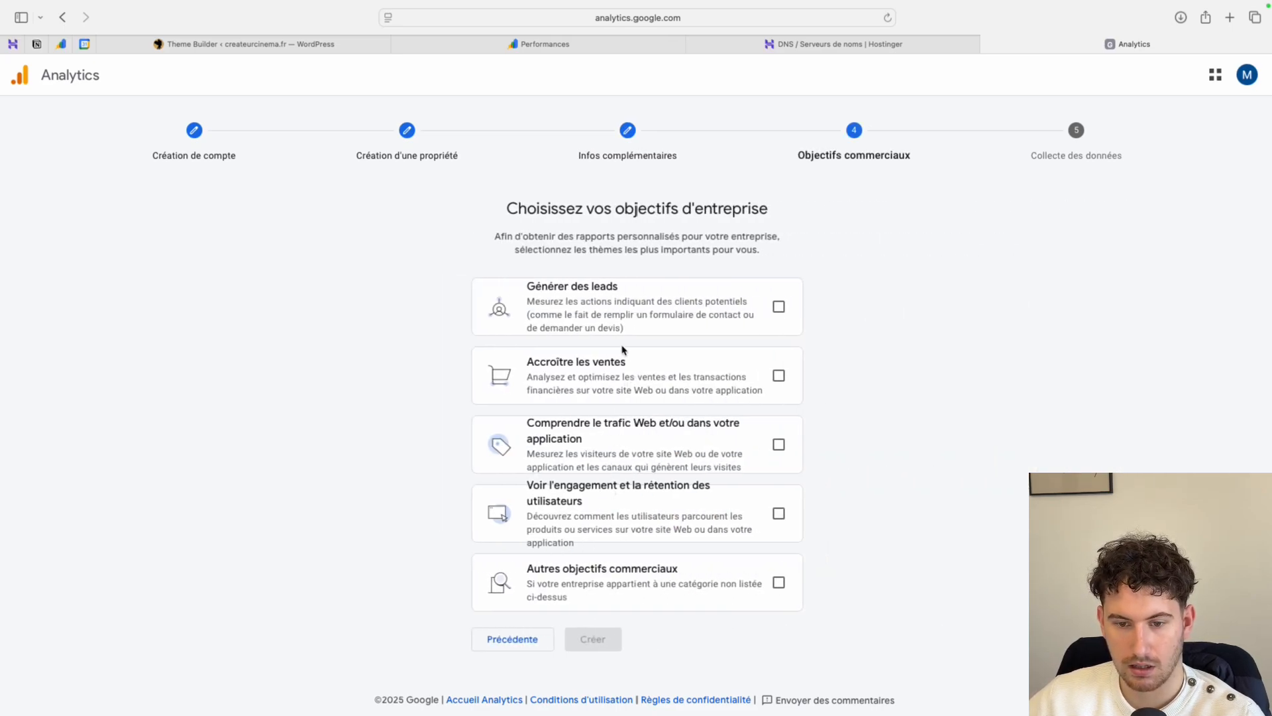
- Choose understanding web traffic and viewing user engagement and retention as business objectives, and create the account
left_click(779, 444)
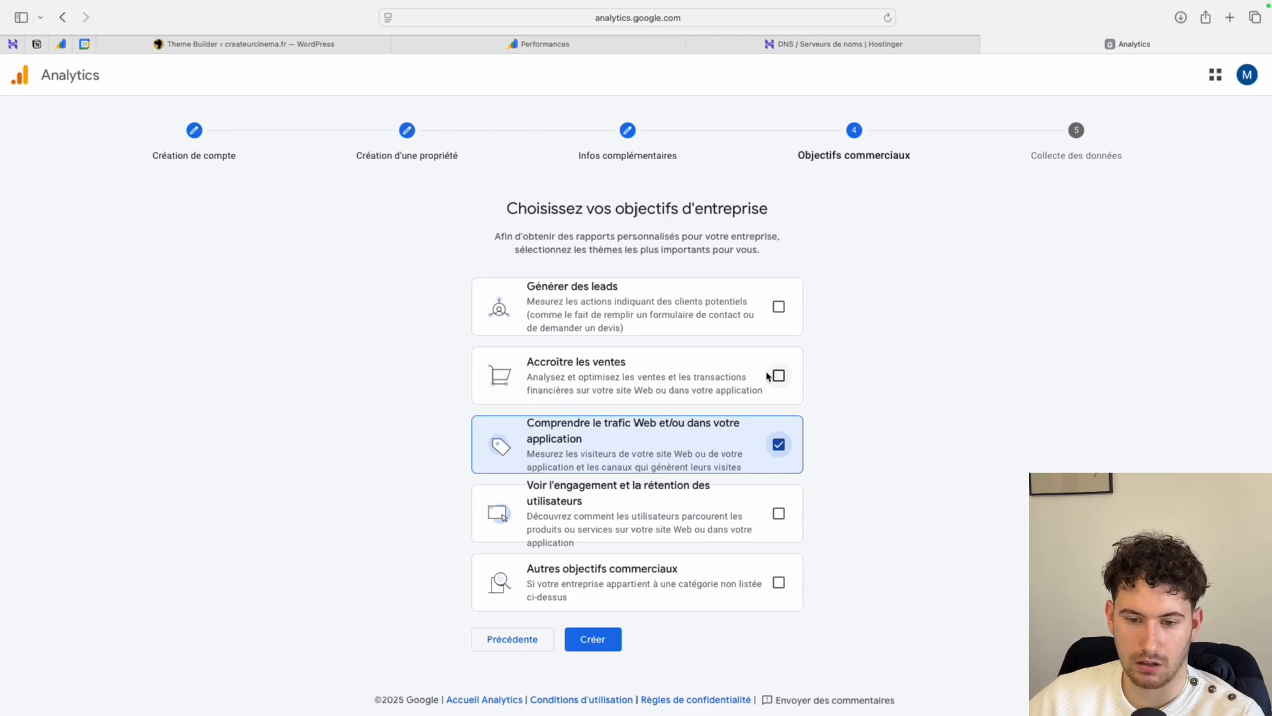
left_click(779, 514)
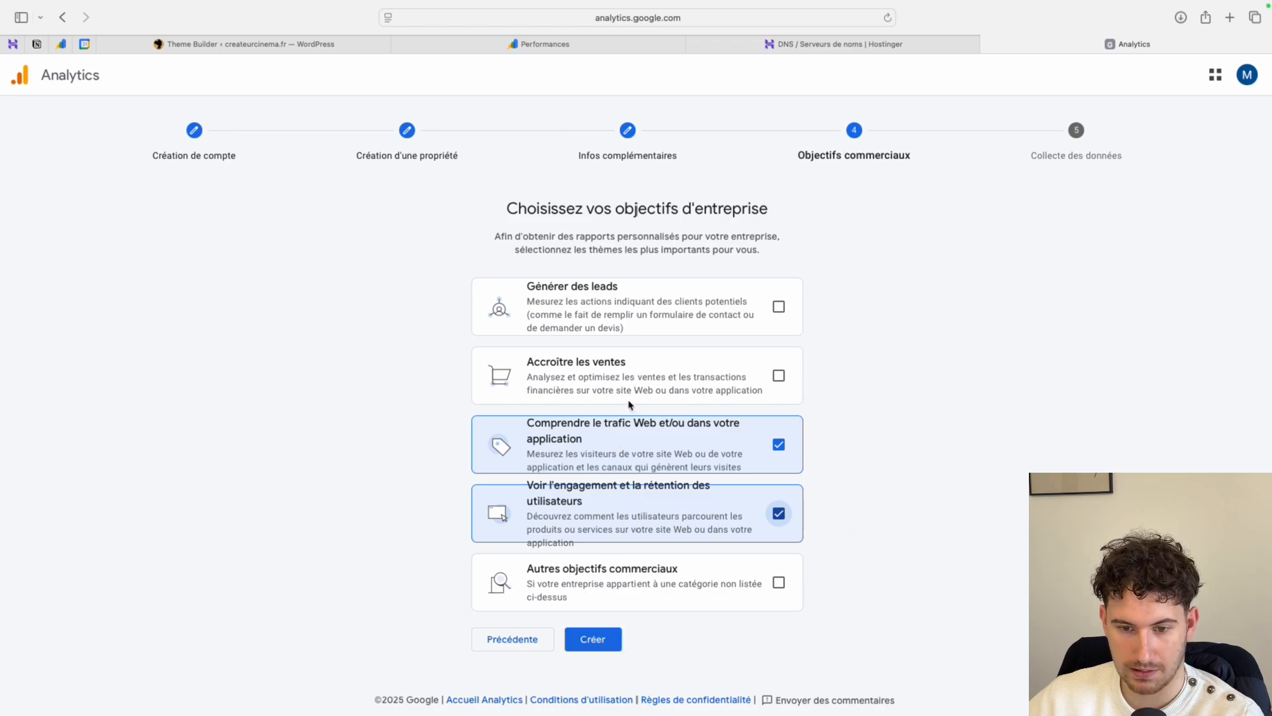
left_click(595, 639)
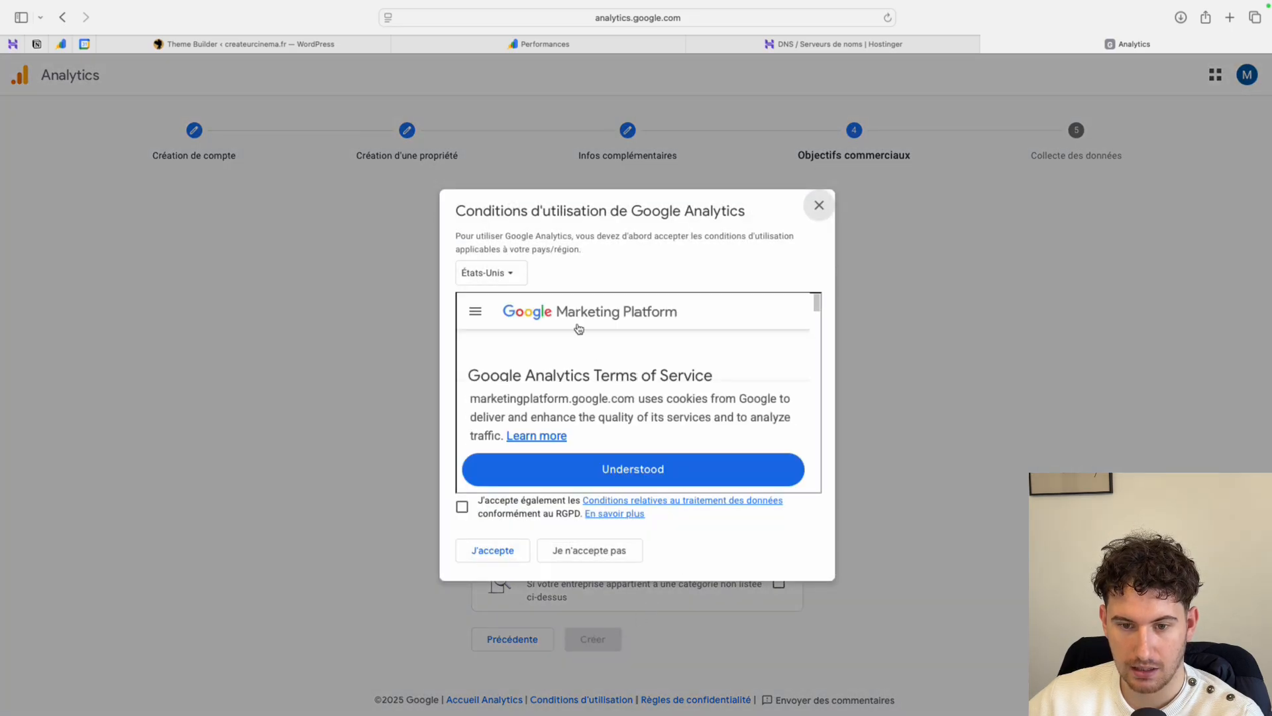
- Set the terms of service country to France and accept the Google Analytics terms, including the GDPR data processing terms
left_click(512, 273)
type("fr")
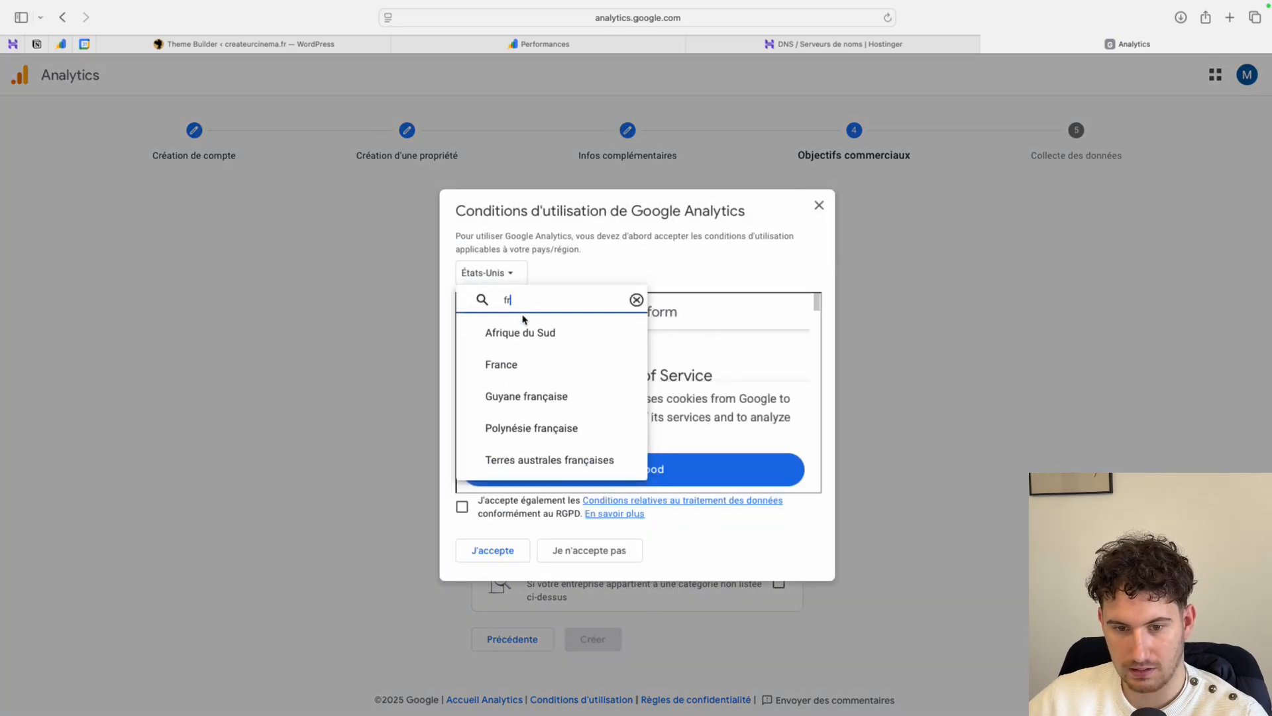
left_click(525, 364)
left_click(471, 494)
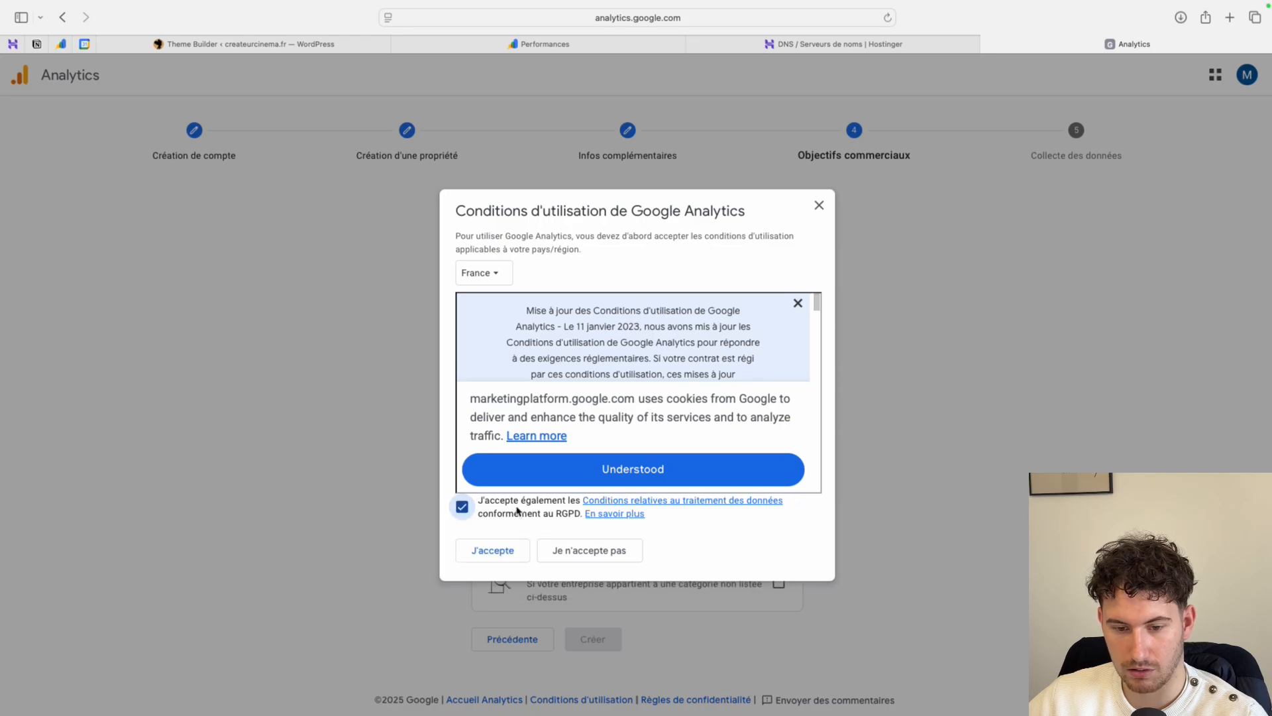
left_click(497, 550)
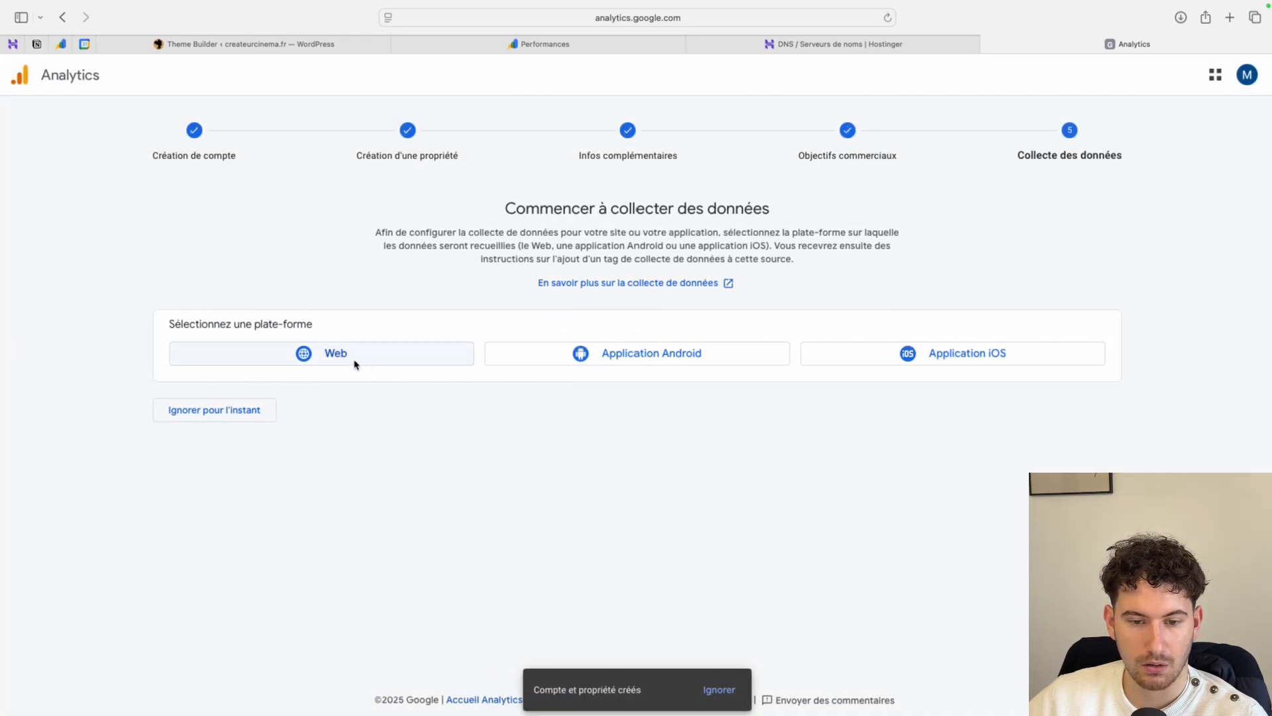
- Choose Web as the data collection platform and go to the new stream's website URL
left_click(347, 361)
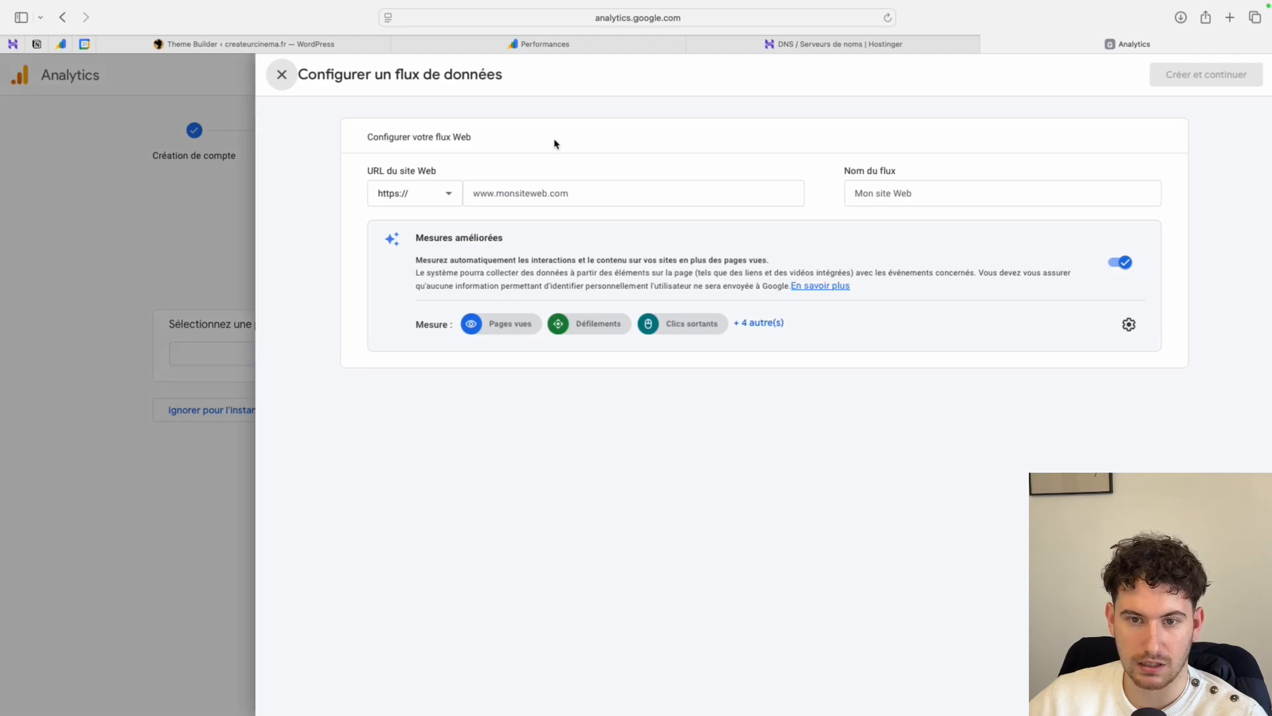
left_click(551, 186)
type("google-site-verification=nEbK3hhERAYSiIkF0LeEXdGFEMYwipwgxdhePJlFZvA")
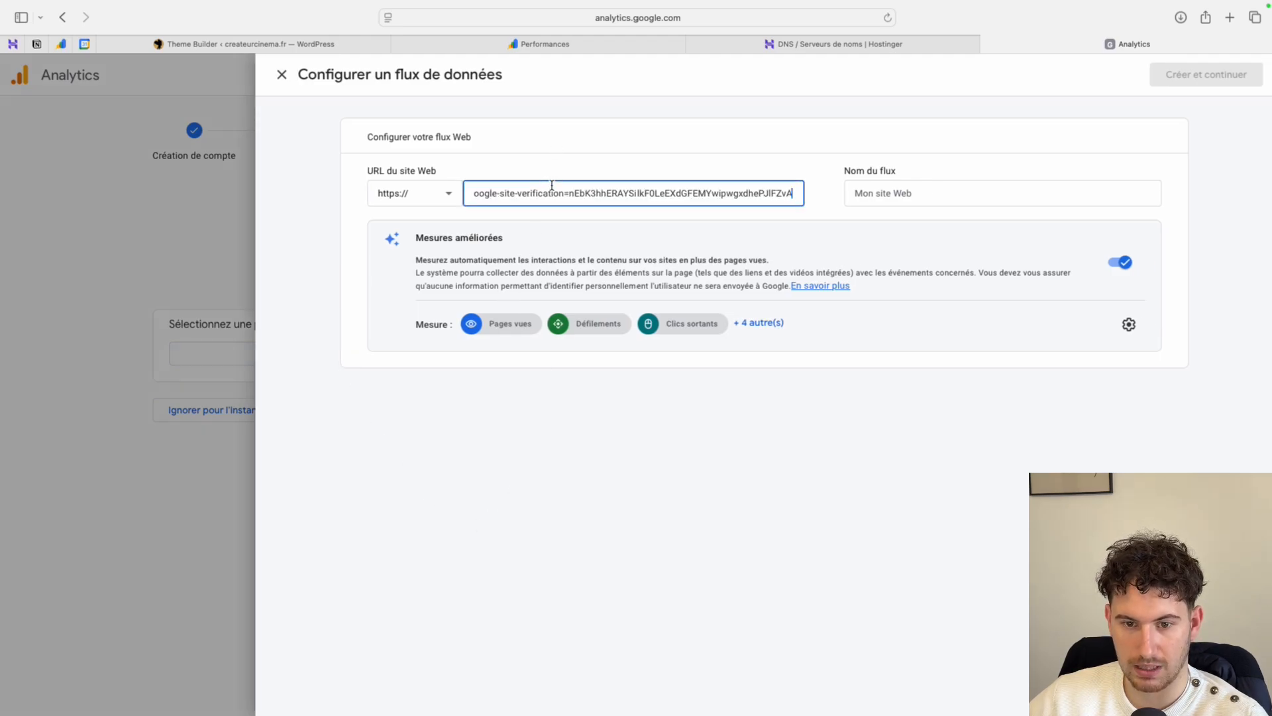
key("super+a")
key("BackSpace")
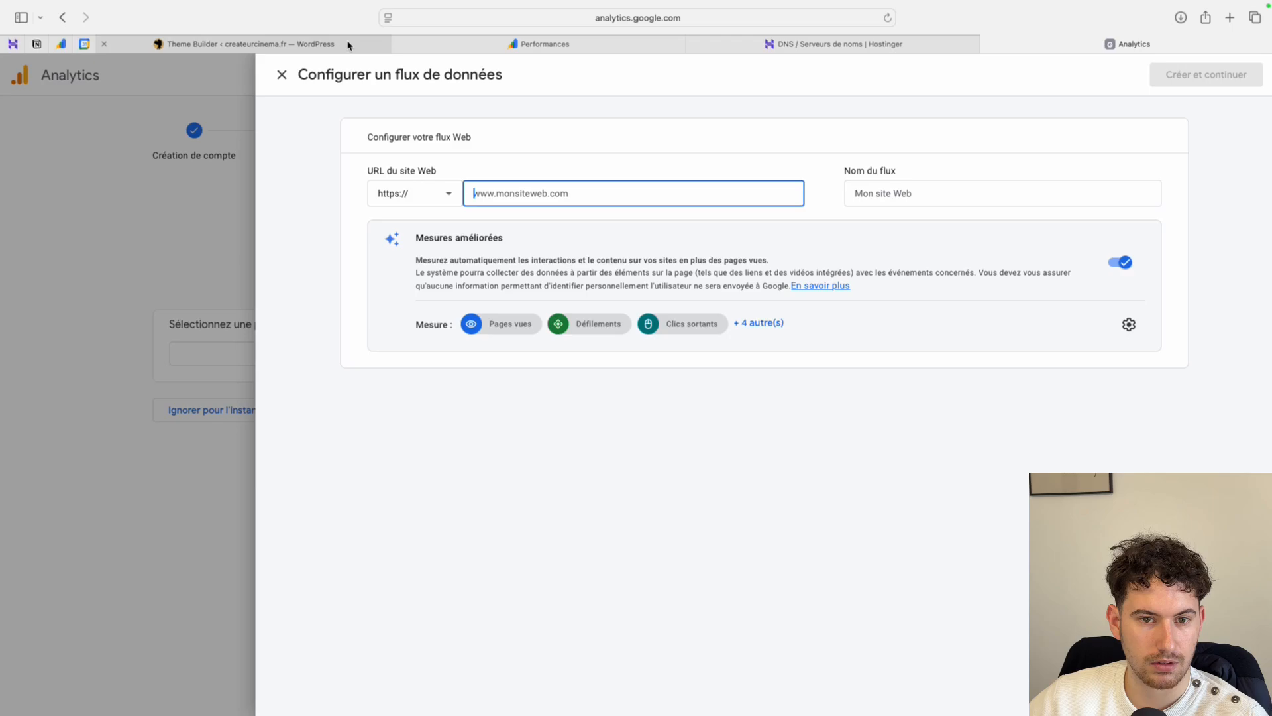
- Enter createurcinema.fr as the website URL of the web data stream
type("createu")
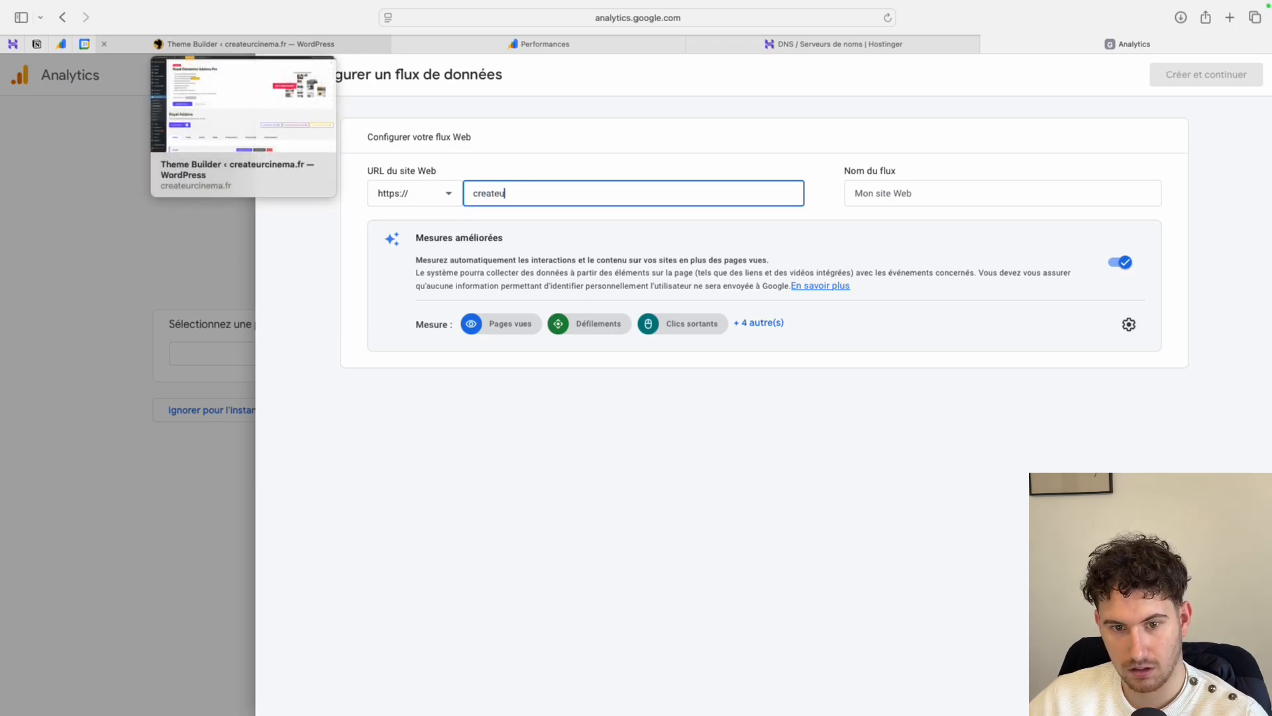
type("rcinema")
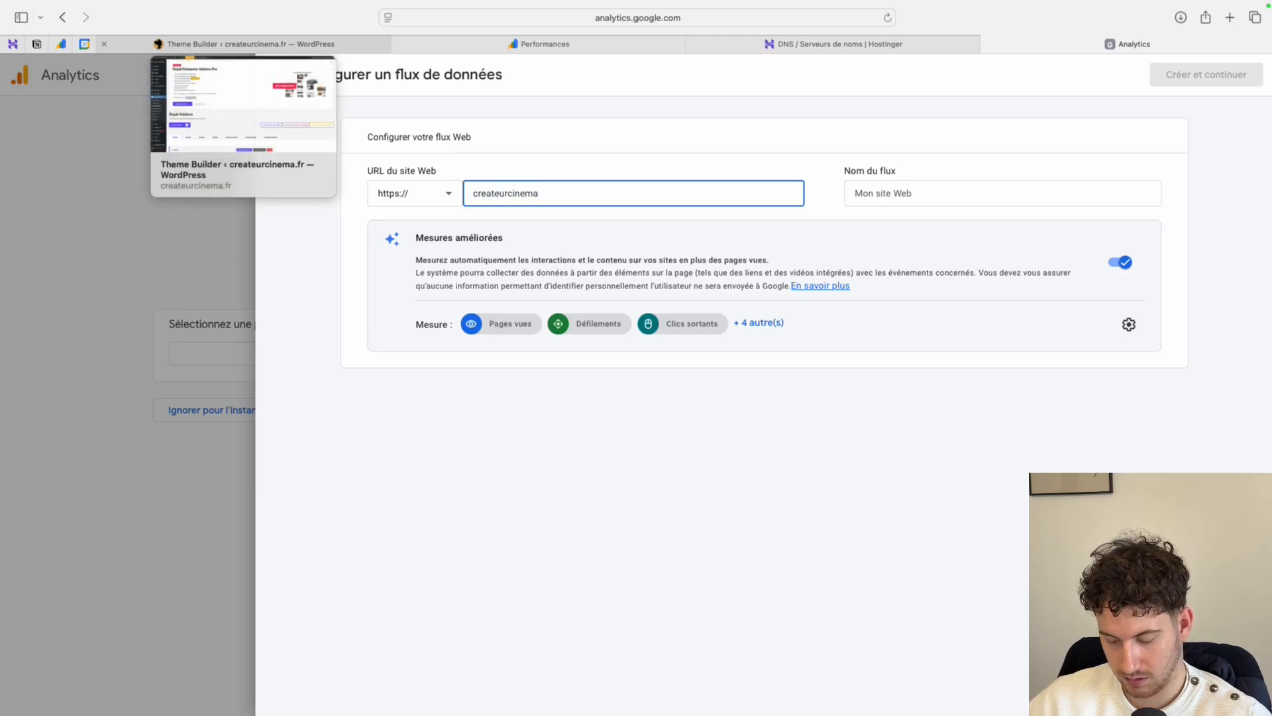
type(".fr")
- Name the web stream "createur cinema", reusing the copied website address, and create the stream
left_click(891, 194)
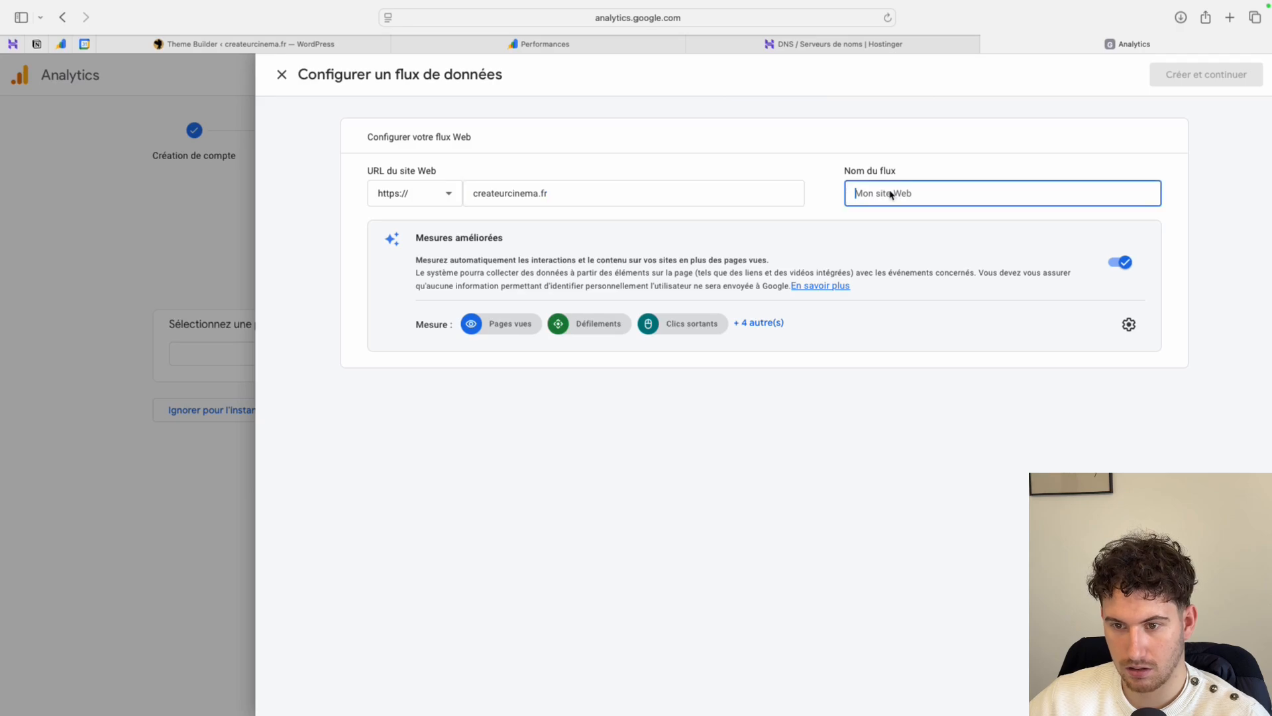
left_click(482, 191)
key("super+a")
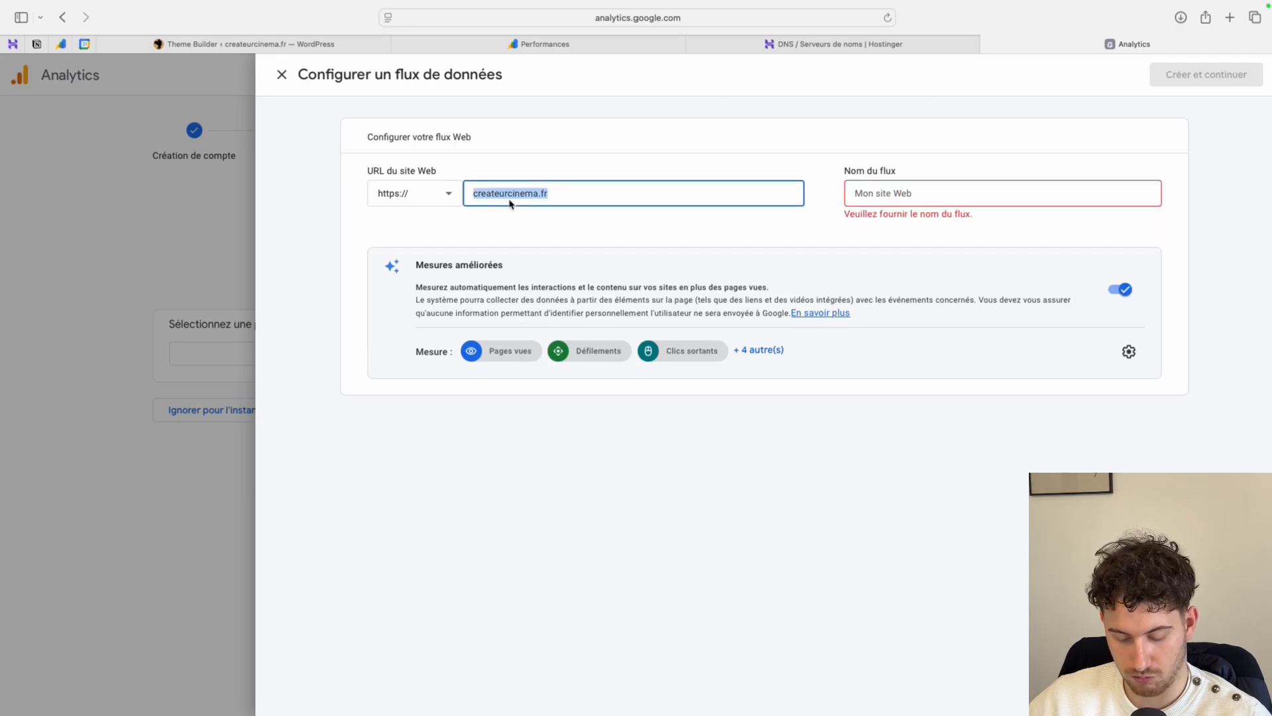
key("super+c")
left_click(854, 194)
key("super+v")
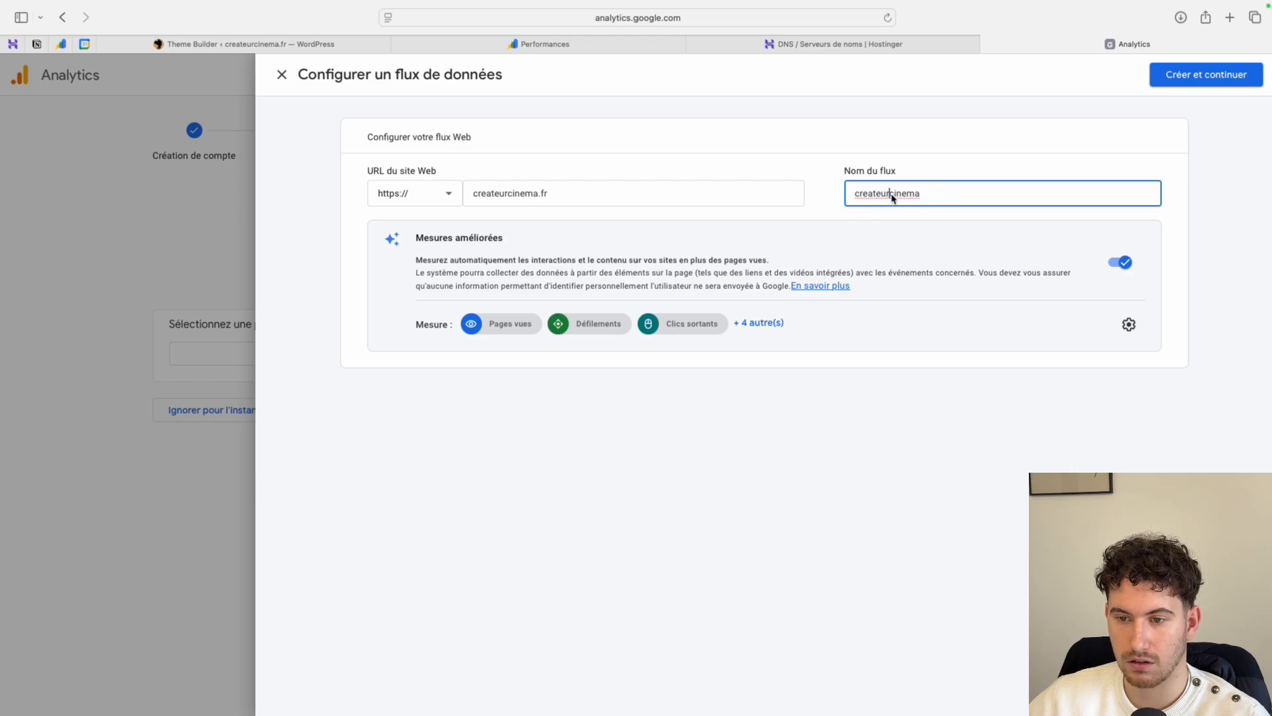
left_click(828, 426)
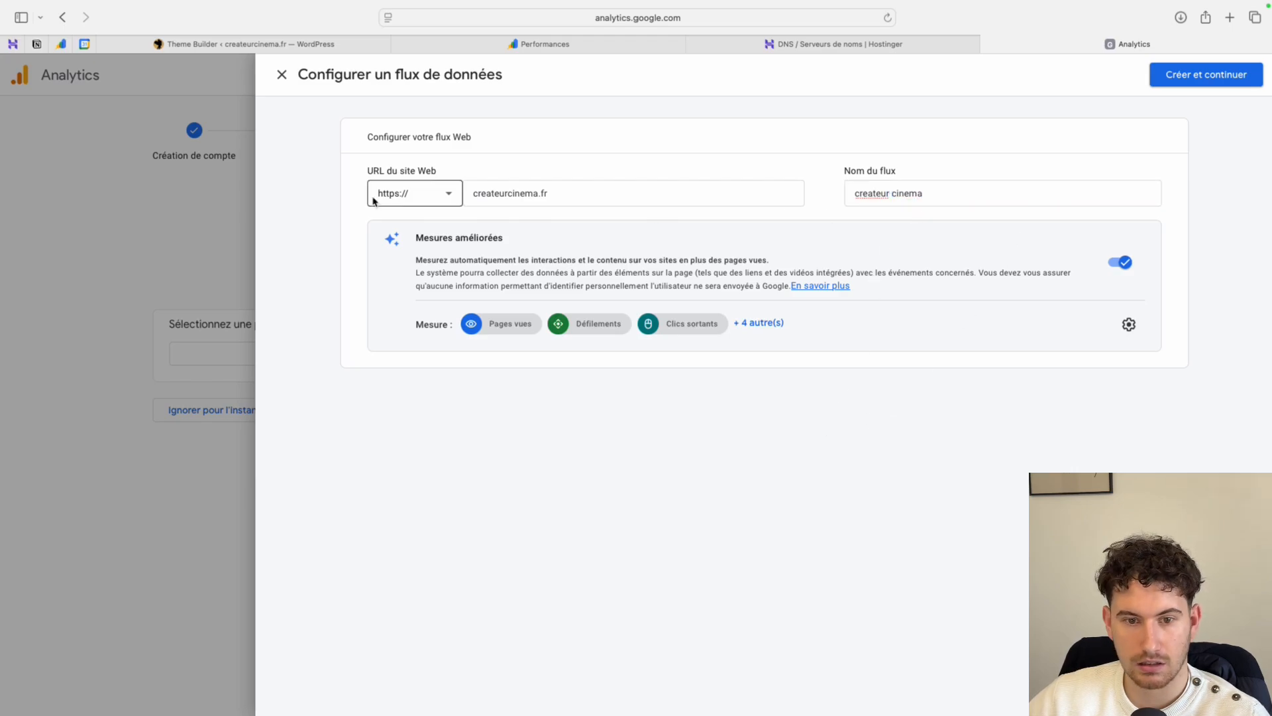
left_click(1176, 73)
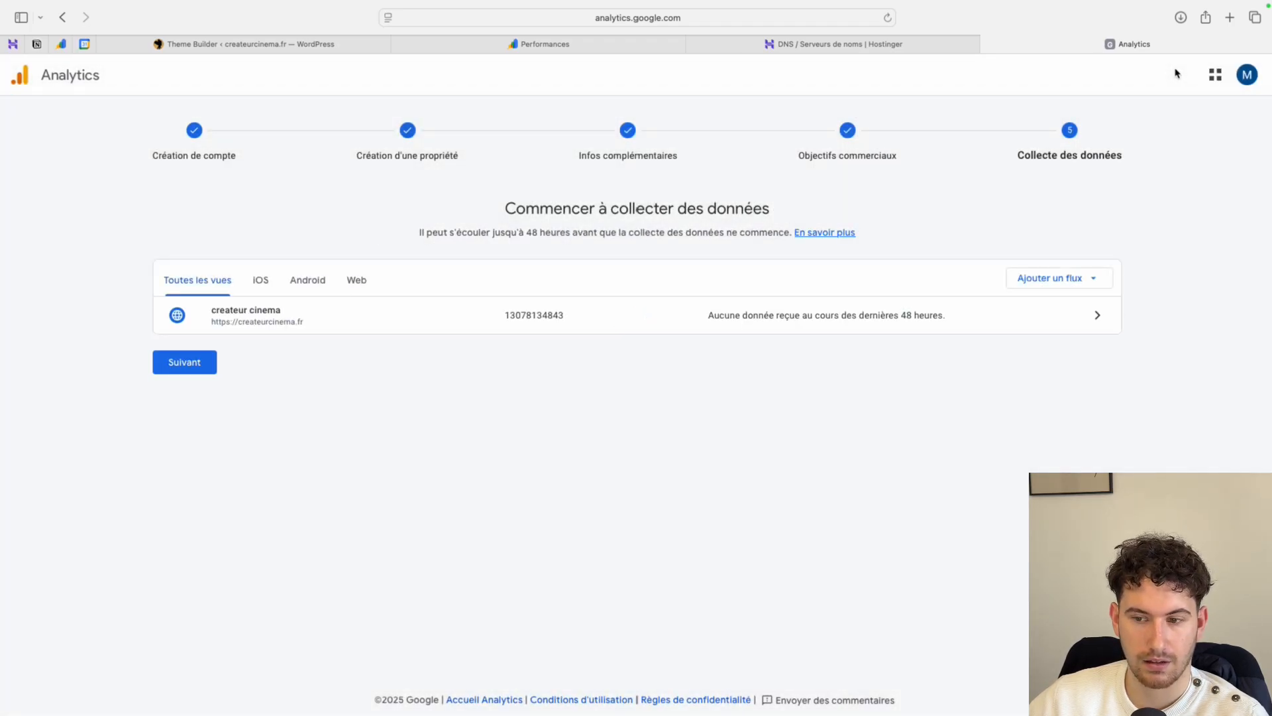
- Continue to the Google tag setup with the WordPress installation option, and open the add-plugin page in the createurcinema.fr WordPress dashboard
left_click(188, 370)
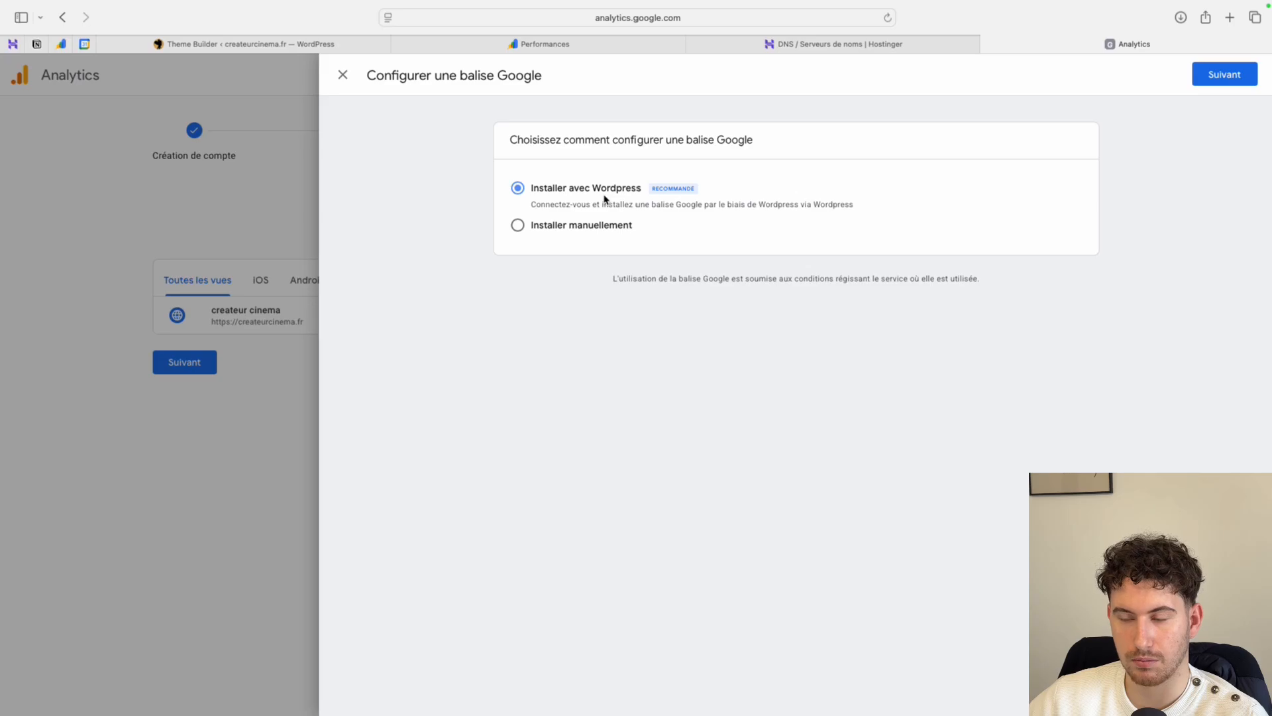
left_click(278, 44)
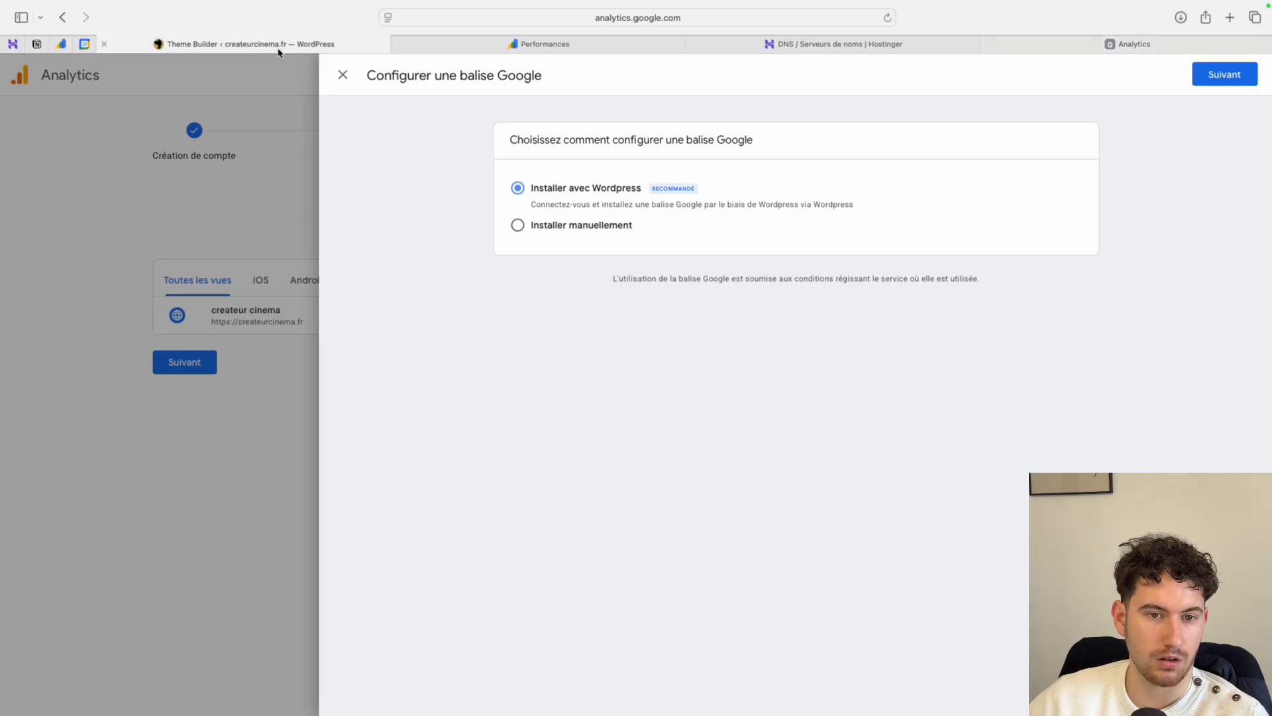
mouse_move(57, 569)
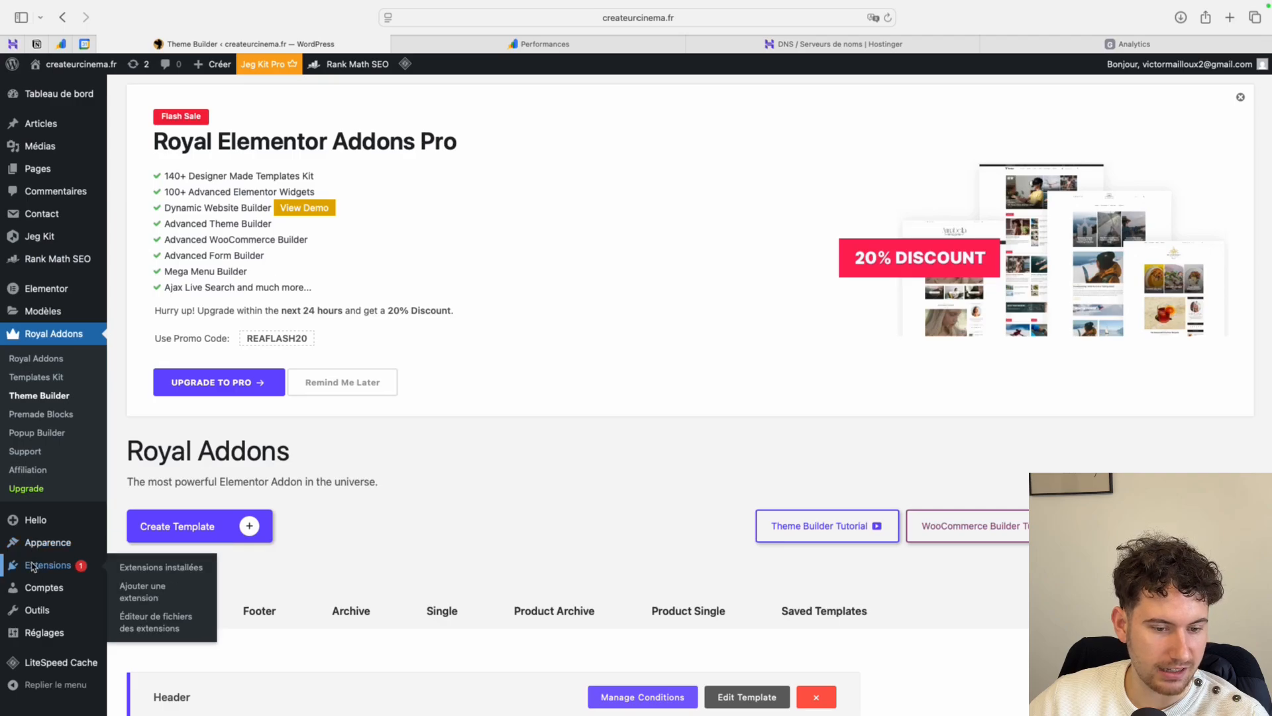
left_click(134, 590)
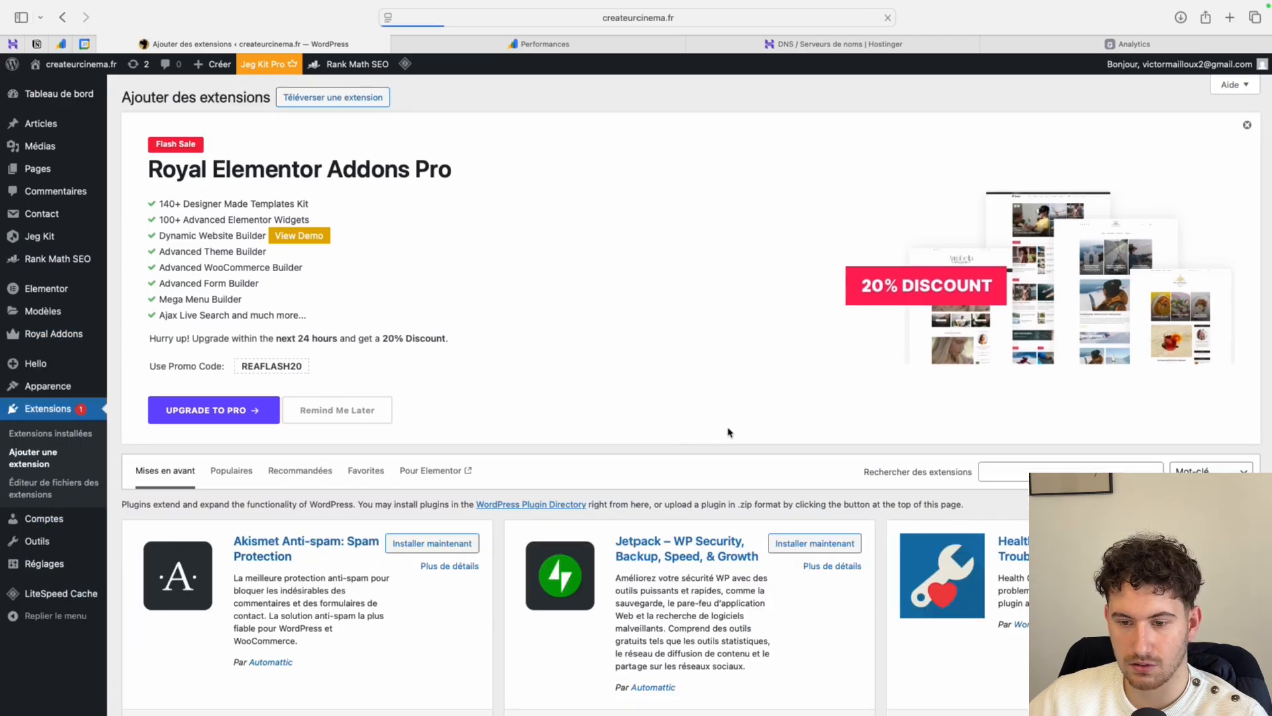
- Search the WordPress plugin directory for "google site kit"
left_click(1029, 472)
type("go")
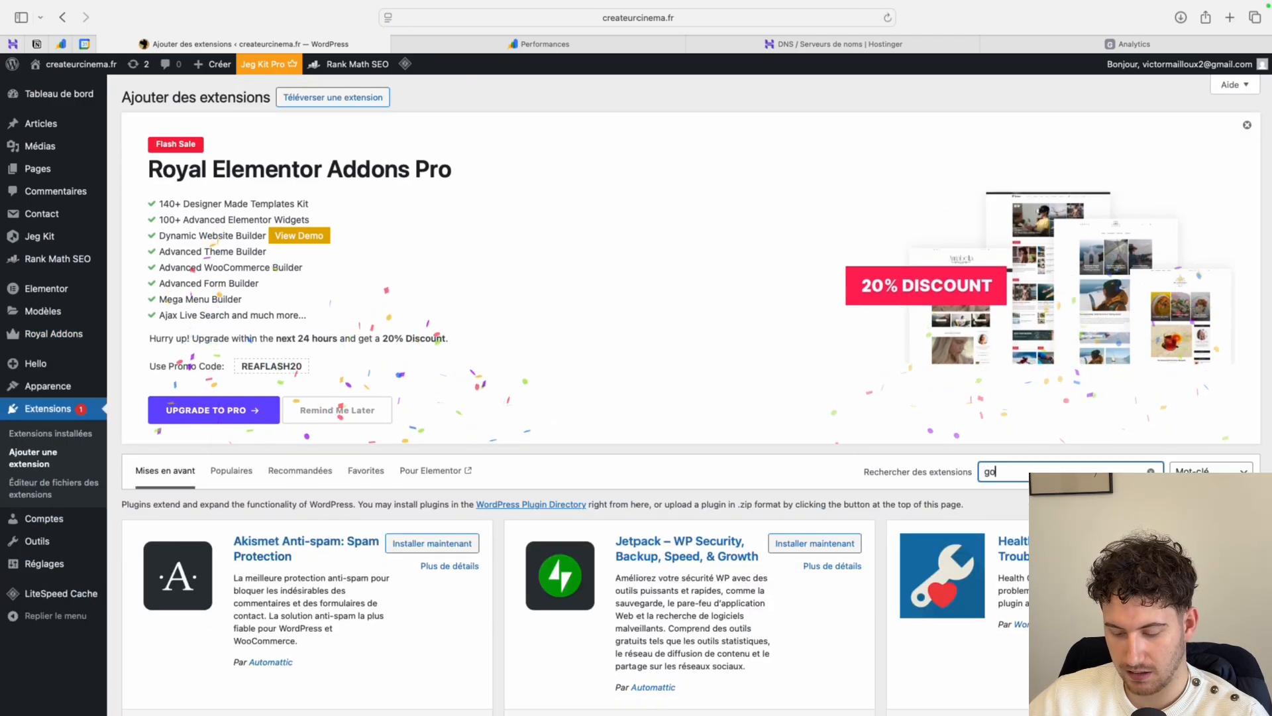
type("ogle sit ki")
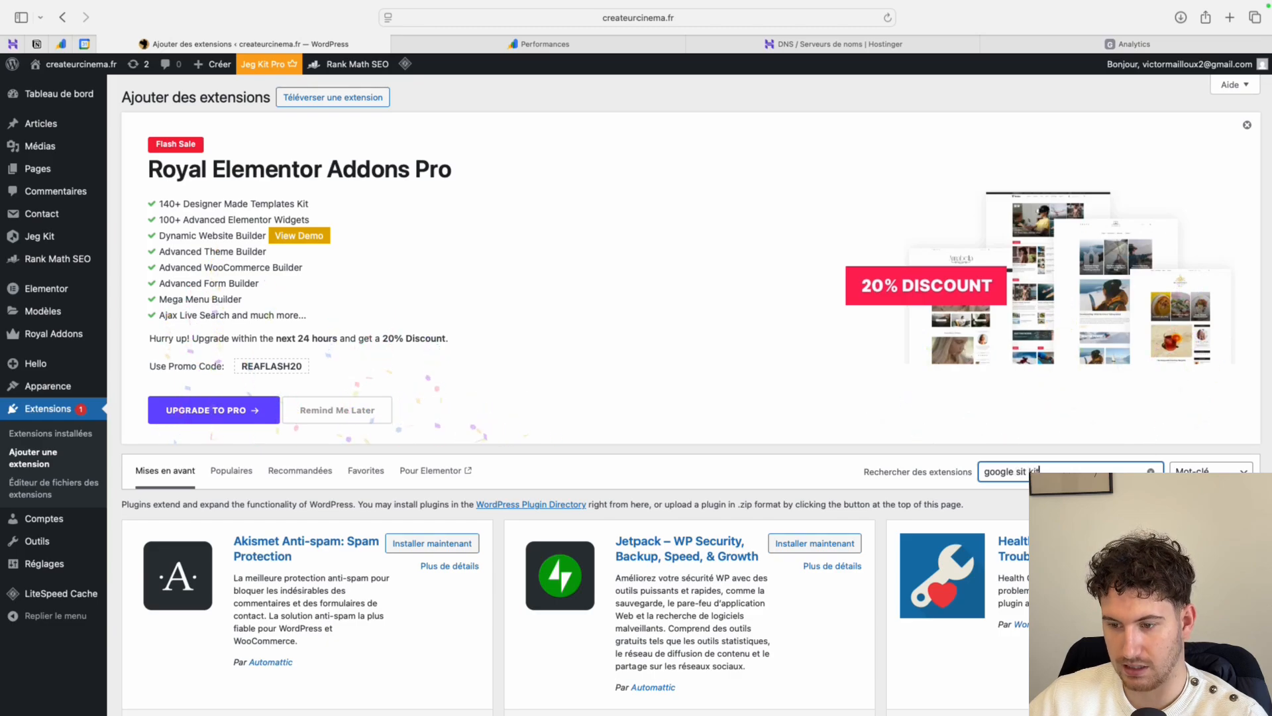
type("t")
scroll(861, 411, "down", 3)
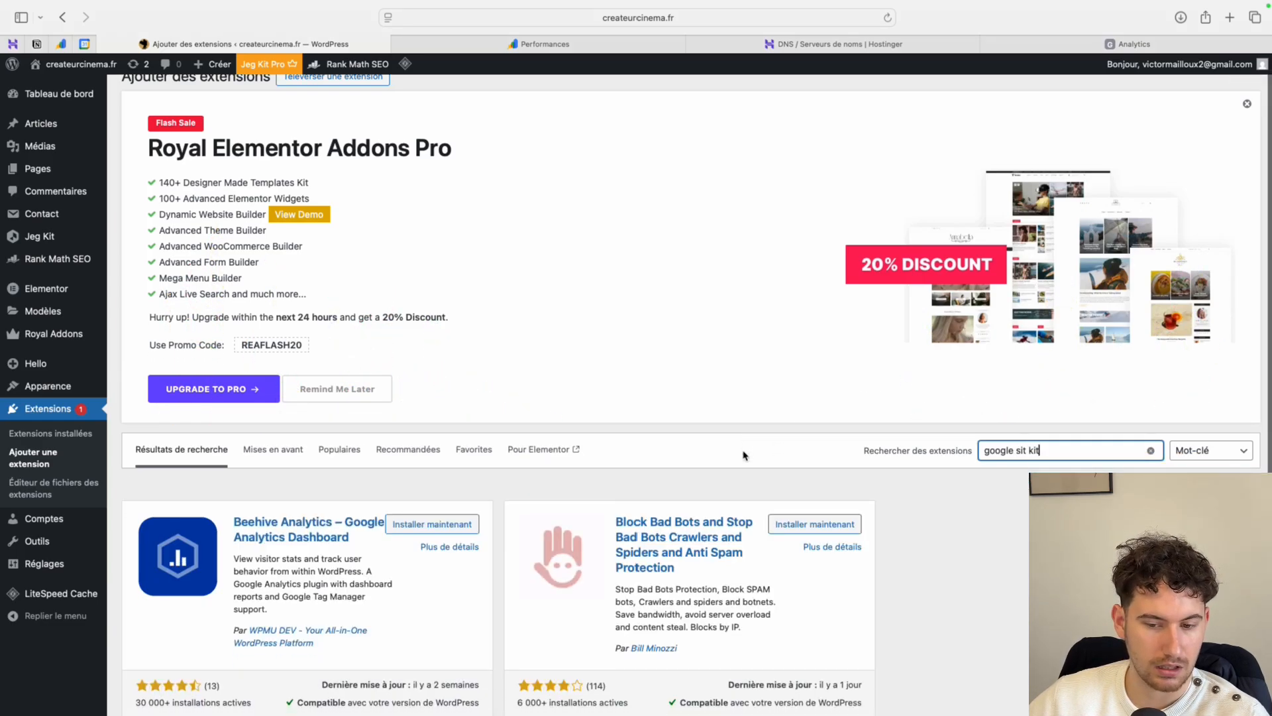
left_click(1031, 350)
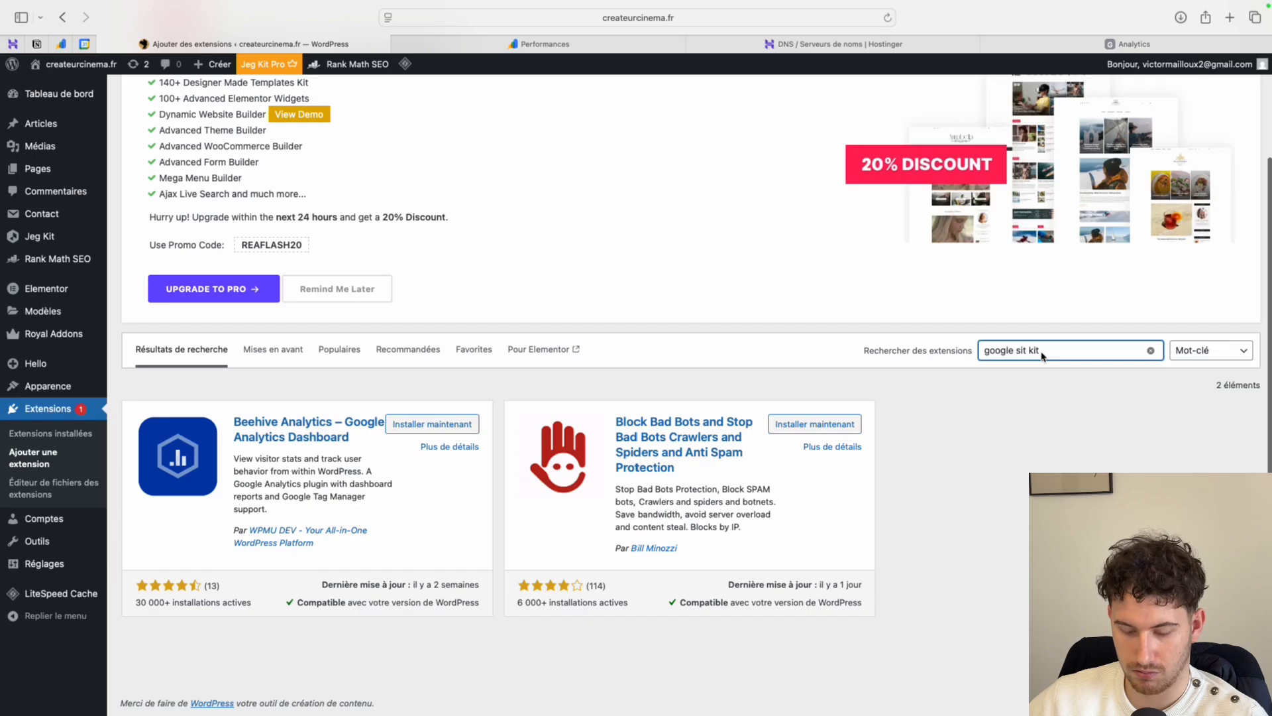
type("e")
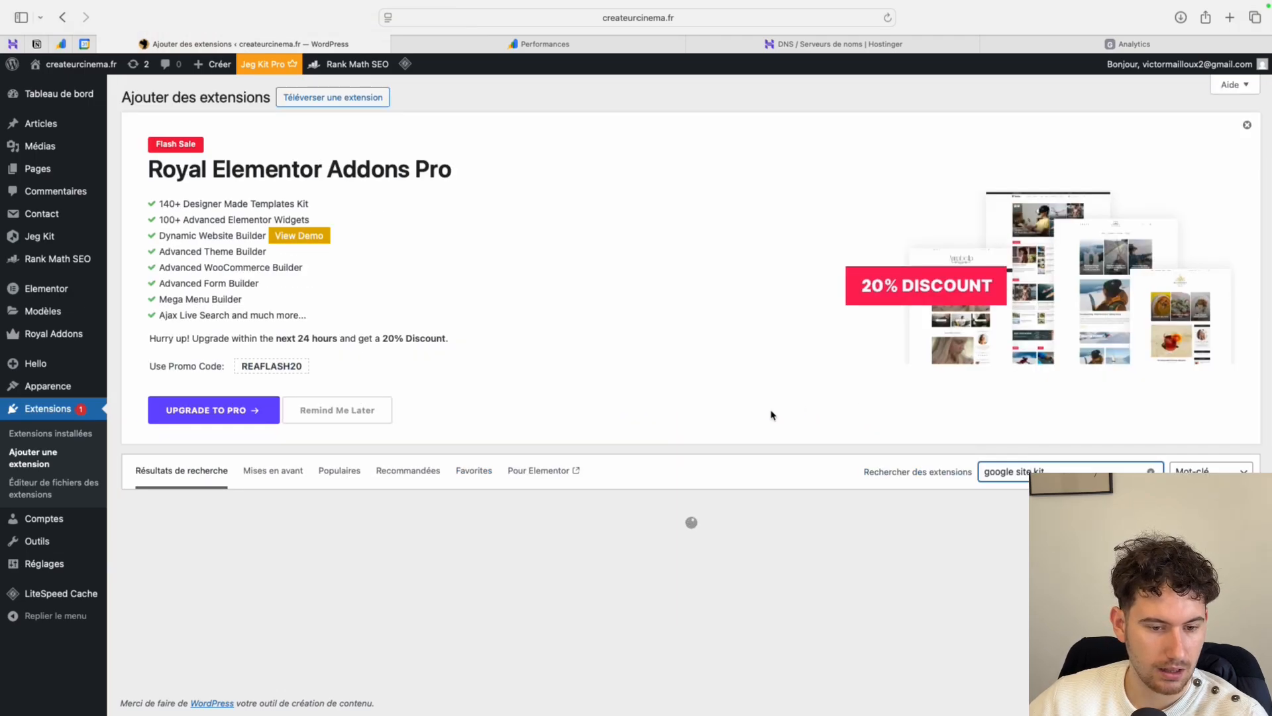
- Install and activate the Site Kit par Google plugin, and open its dashboard
scroll(431, 418, "down", 2)
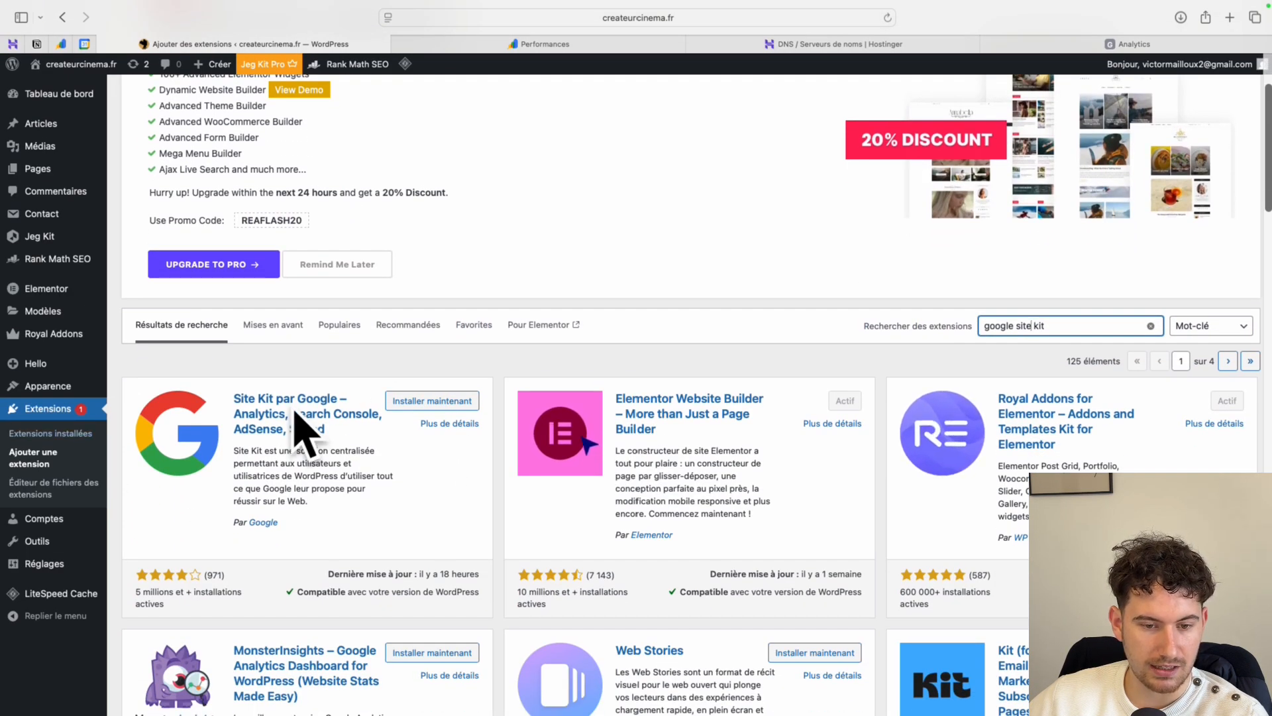
left_click(440, 401)
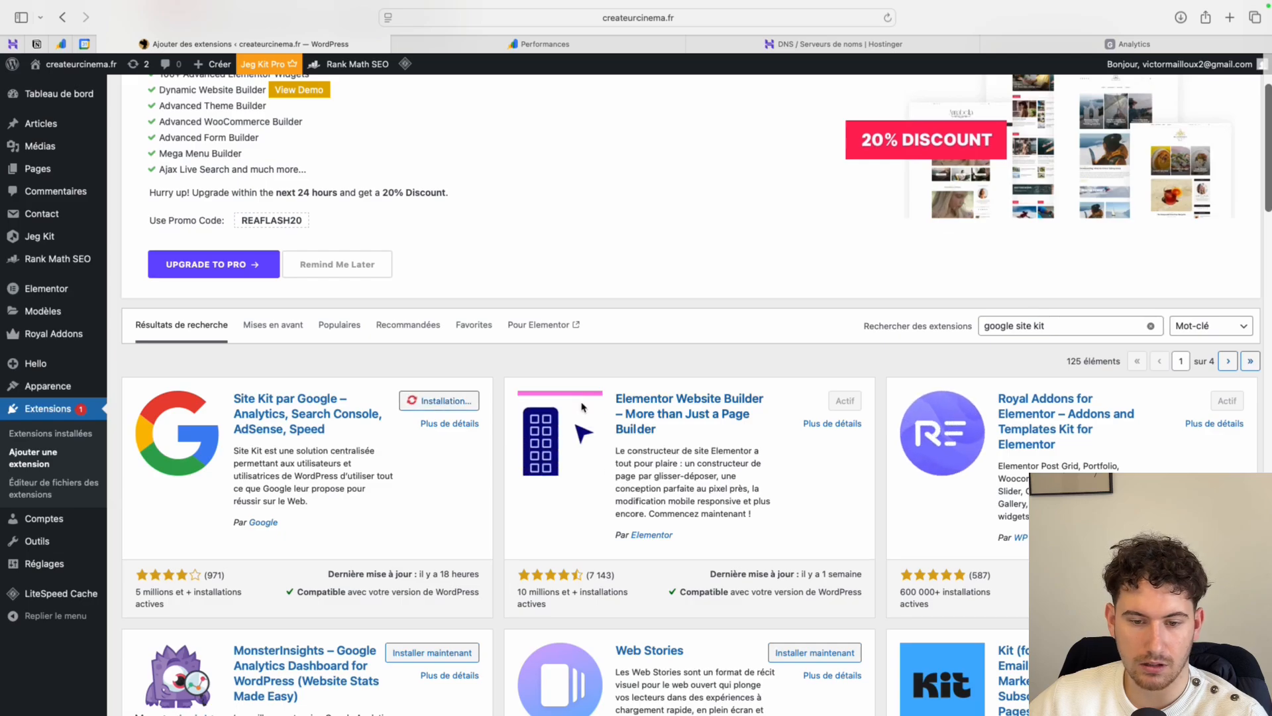
left_click(455, 402)
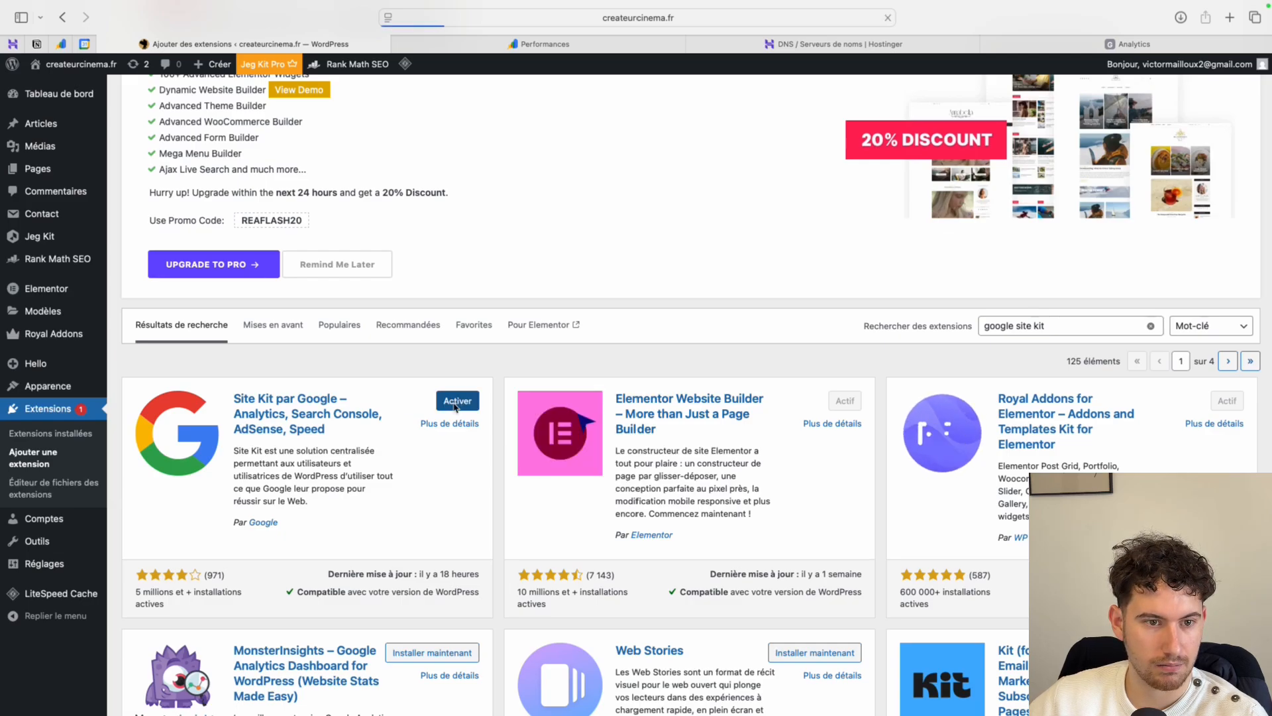
scroll(455, 407, "down", 5)
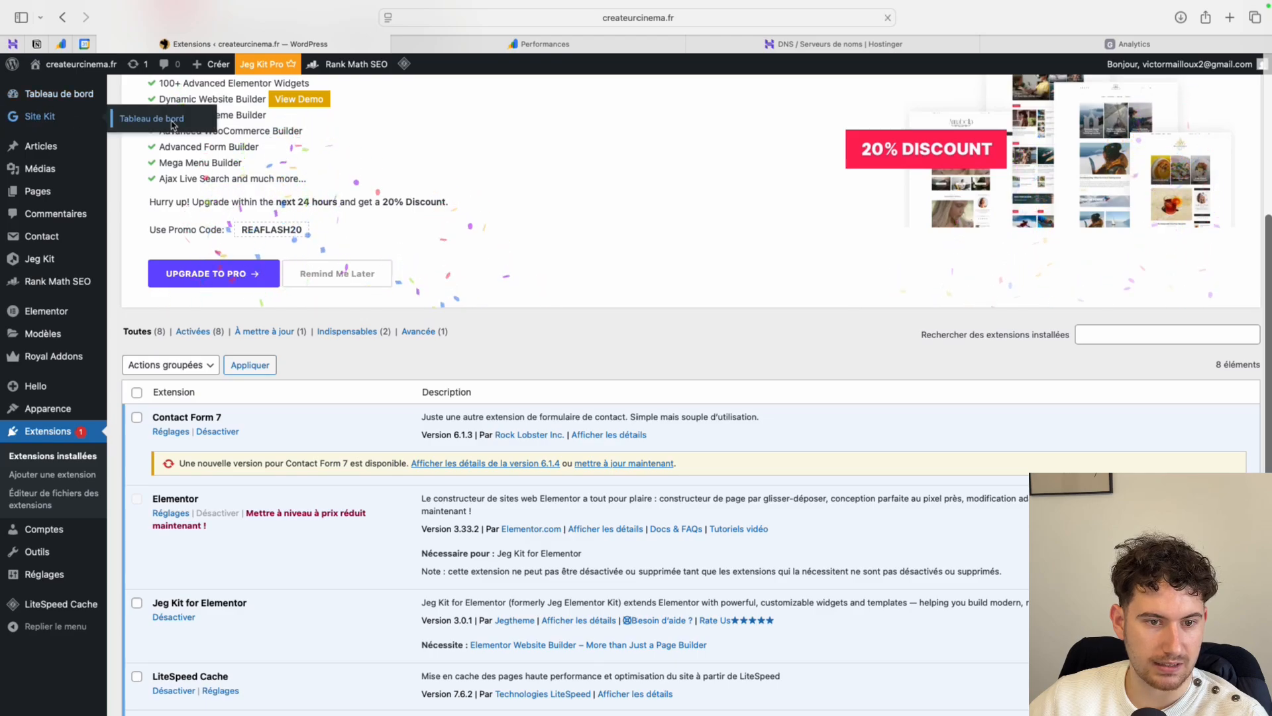
left_click(166, 123)
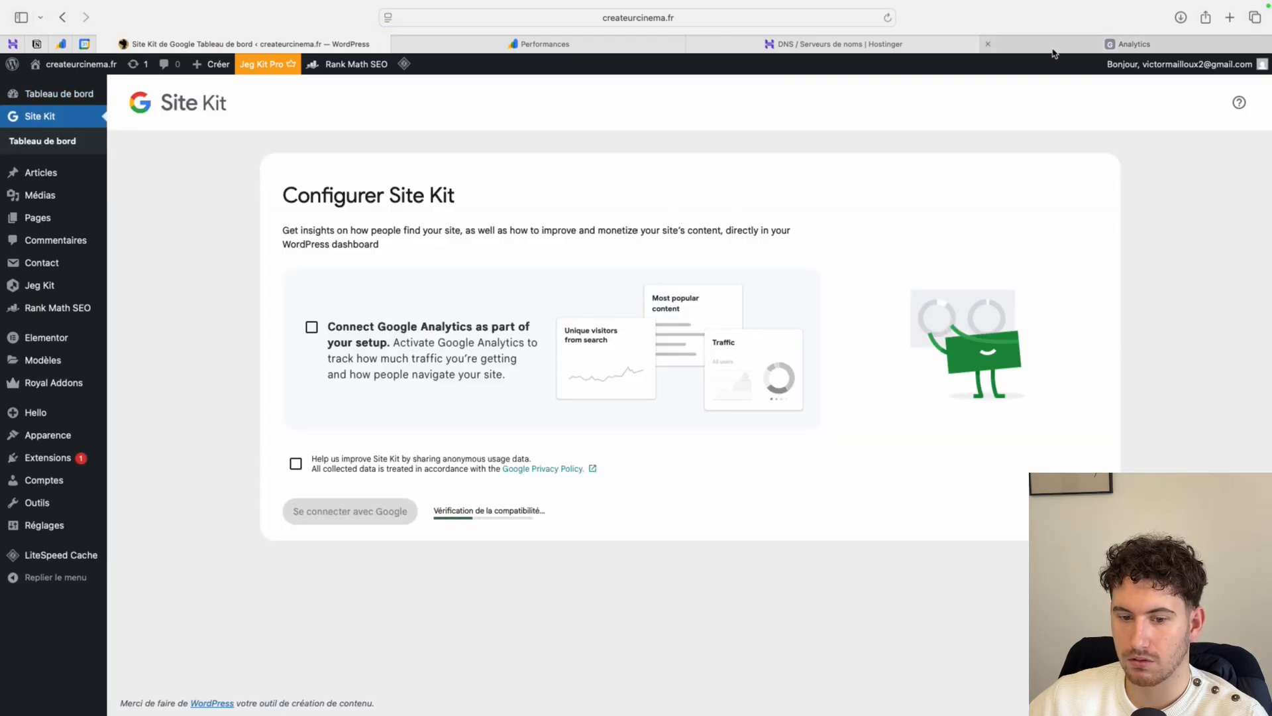
- Connect Site Kit to the Google account and grant it access to all the requested services
left_click(353, 512)
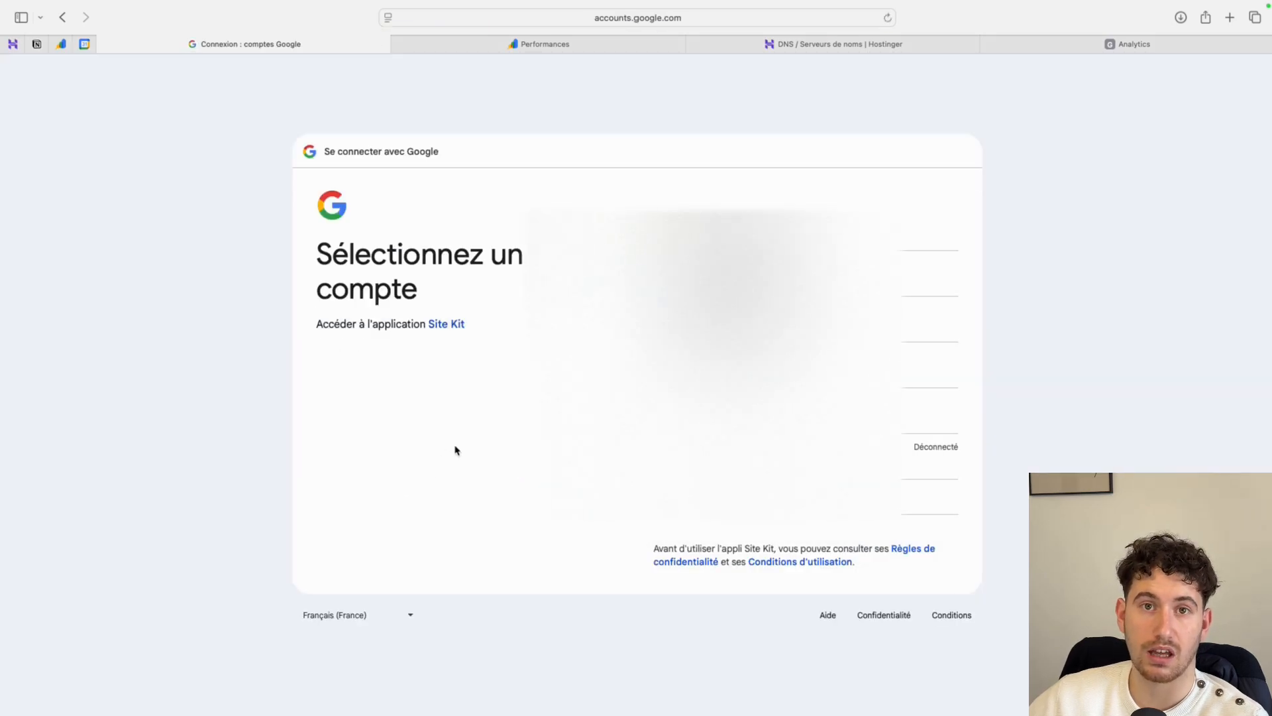
left_click(749, 318)
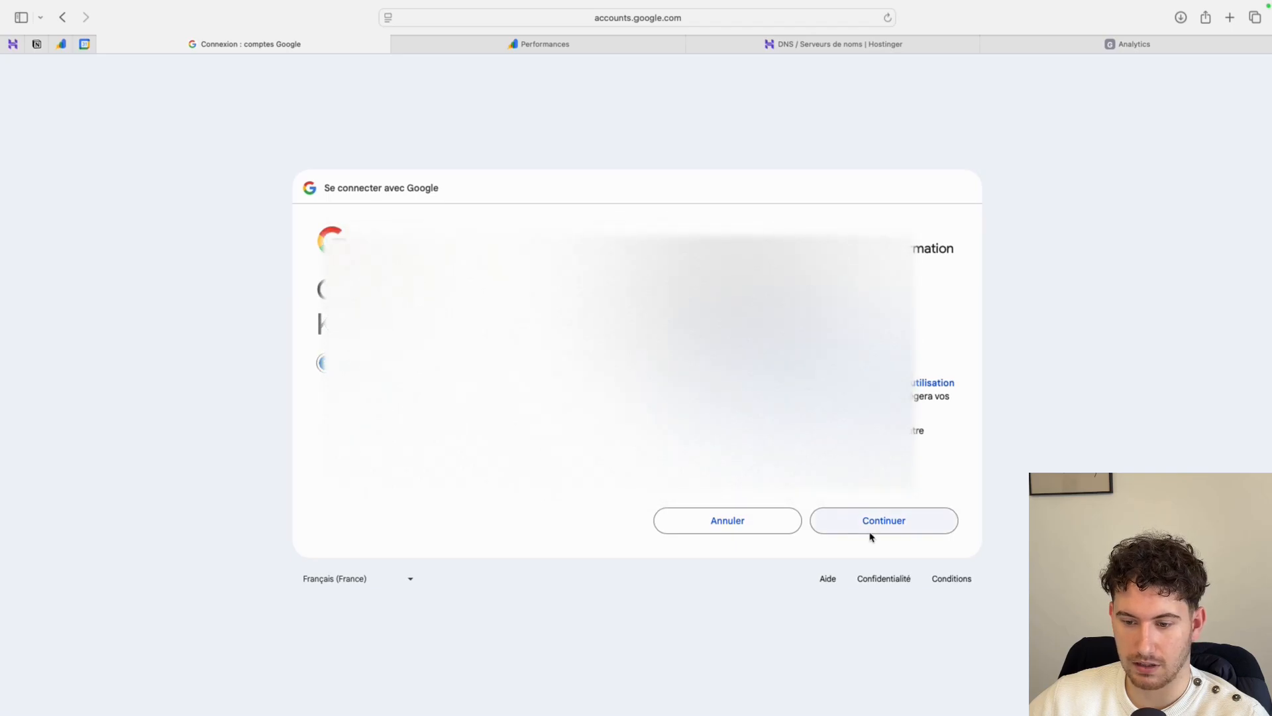
left_click(872, 532)
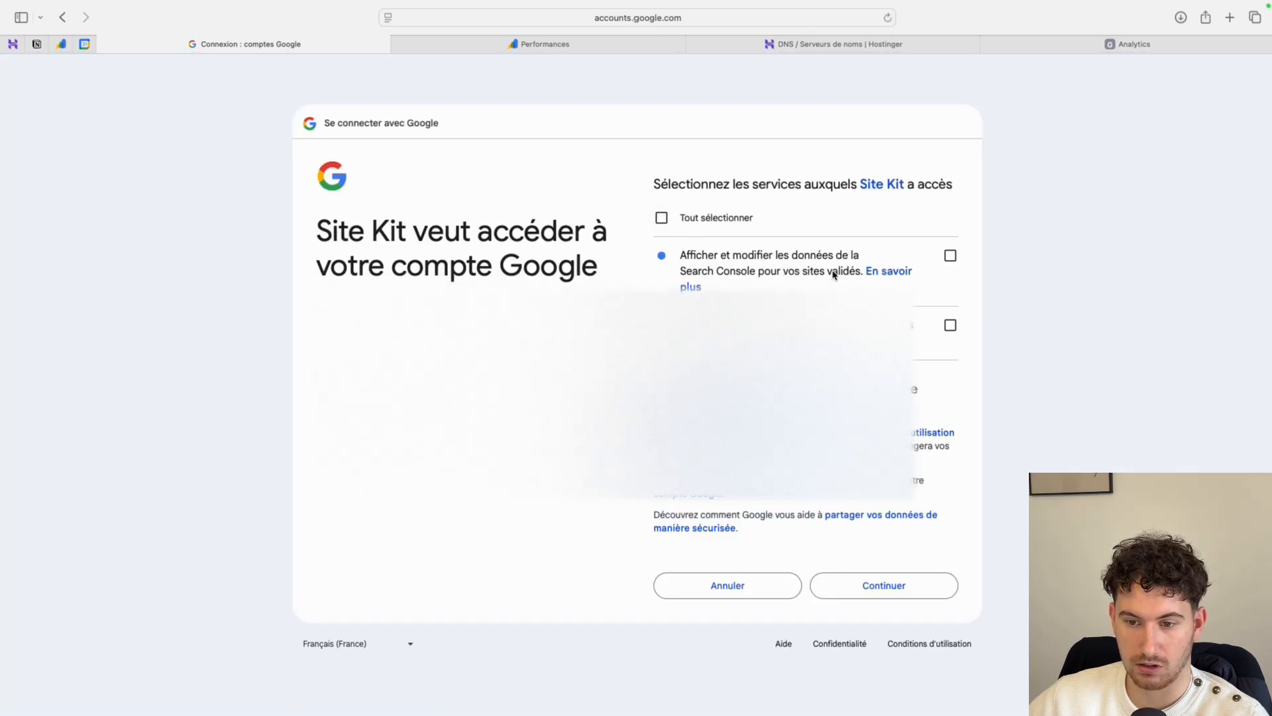
left_click(662, 217)
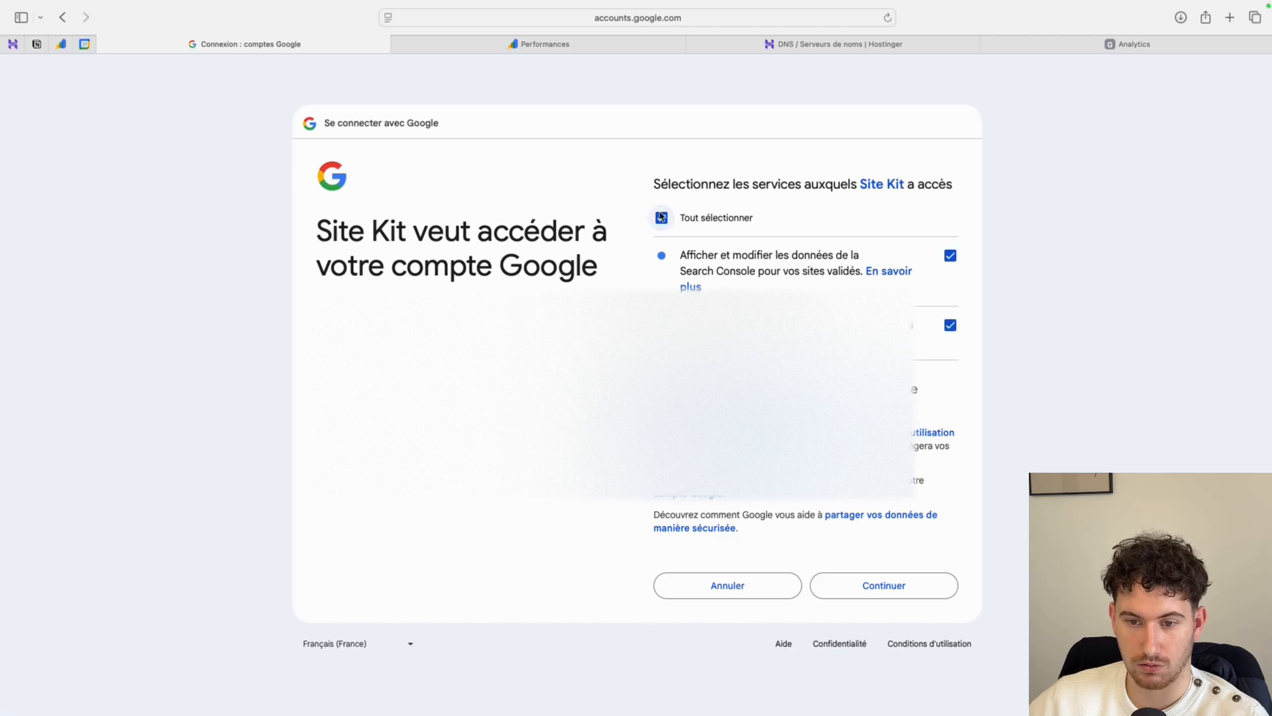
left_click(887, 592)
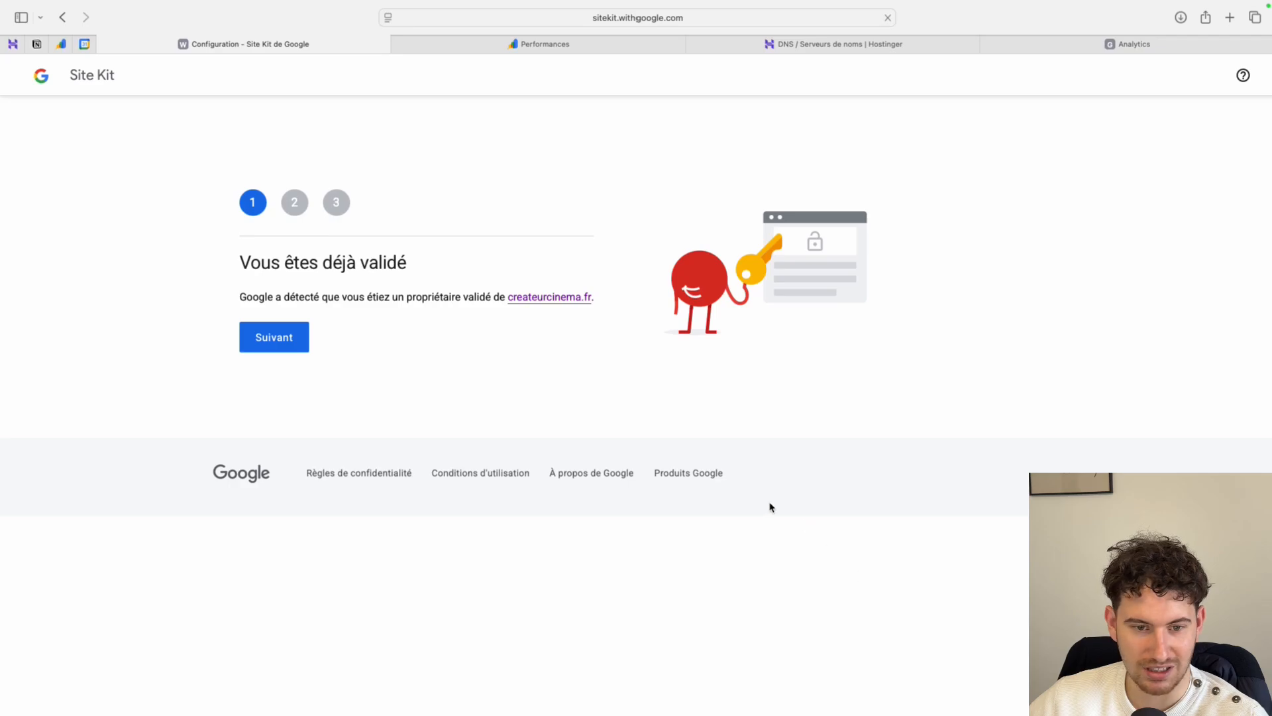
- Complete the three-stage Site Kit configuration for createurcinema.fr, authorizing the display of Google account metrics in its dashboard
left_click(273, 350)
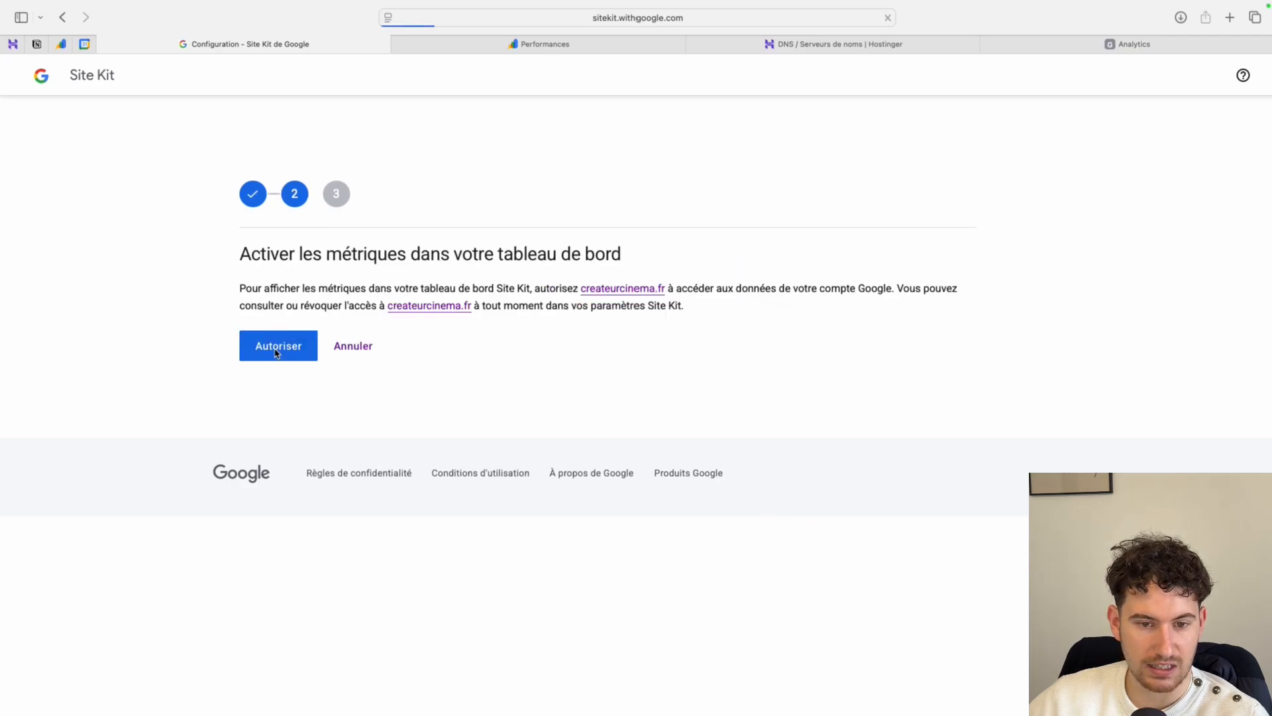
left_click(286, 355)
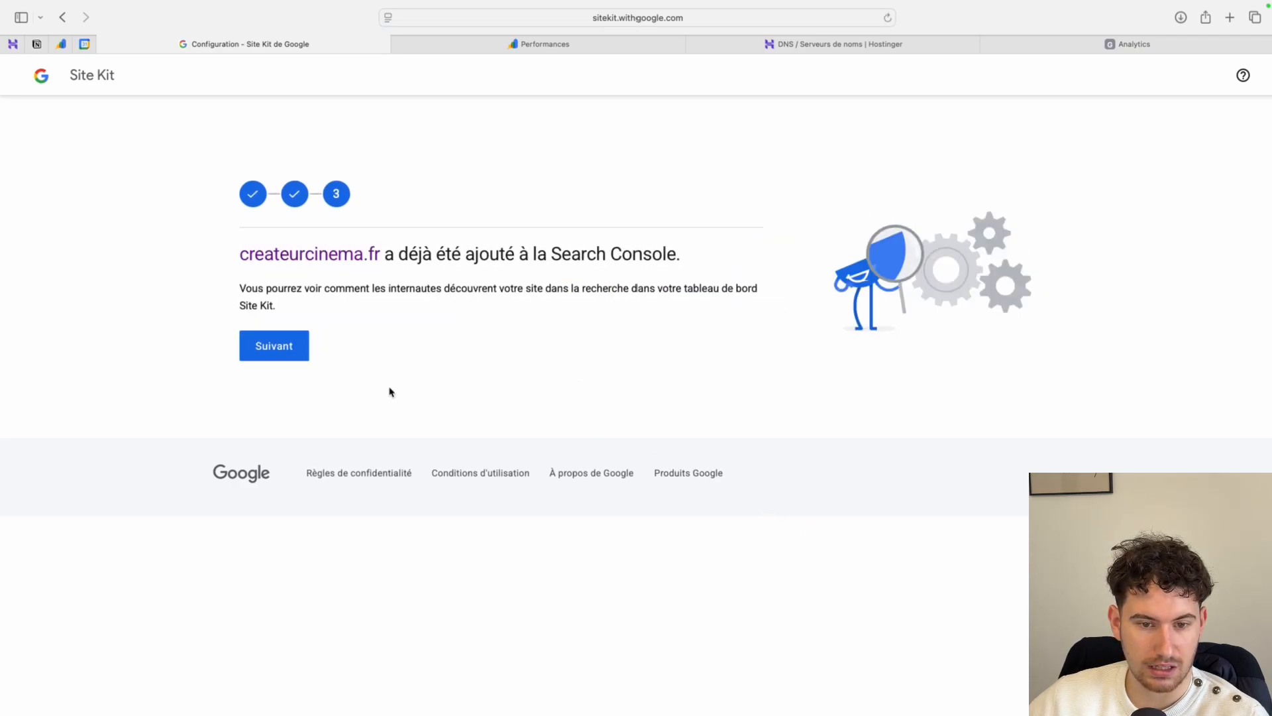
left_click(301, 357)
left_click(398, 368)
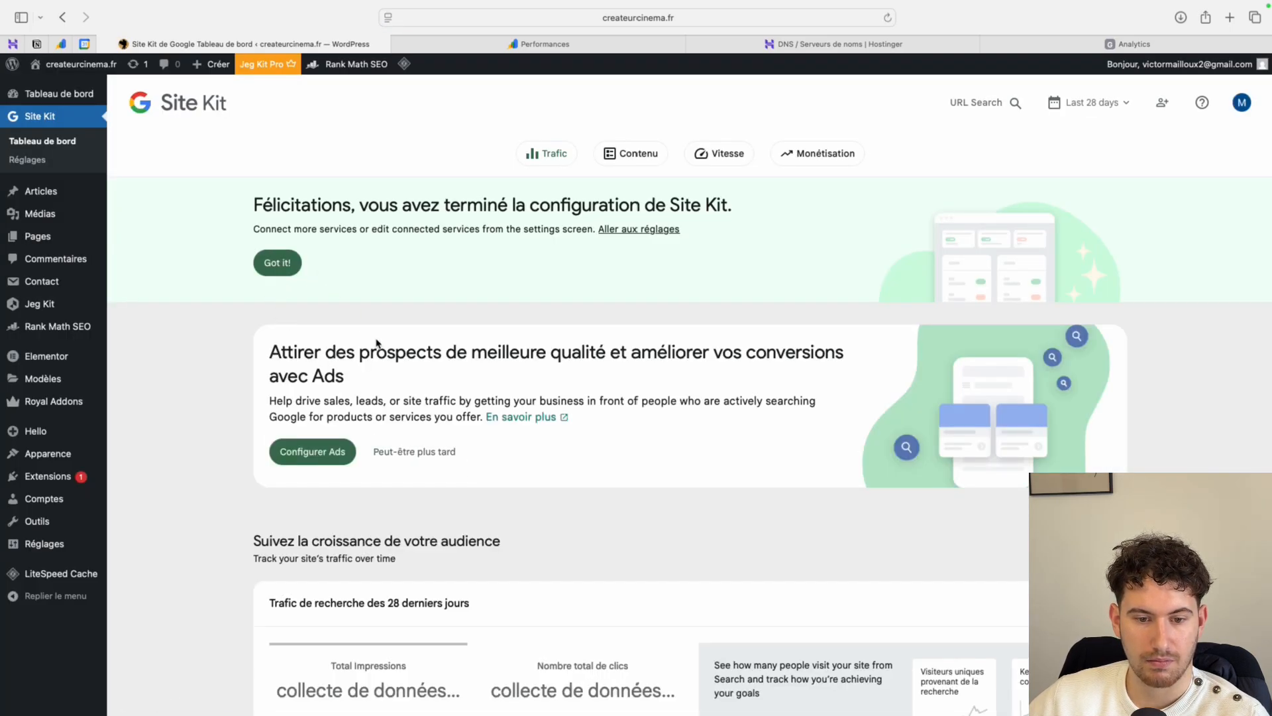
- Return to the Google tag setup in Analytics, continue with the WordPress installation option, and copy the tag ID
scroll(404, 401, "down", 5)
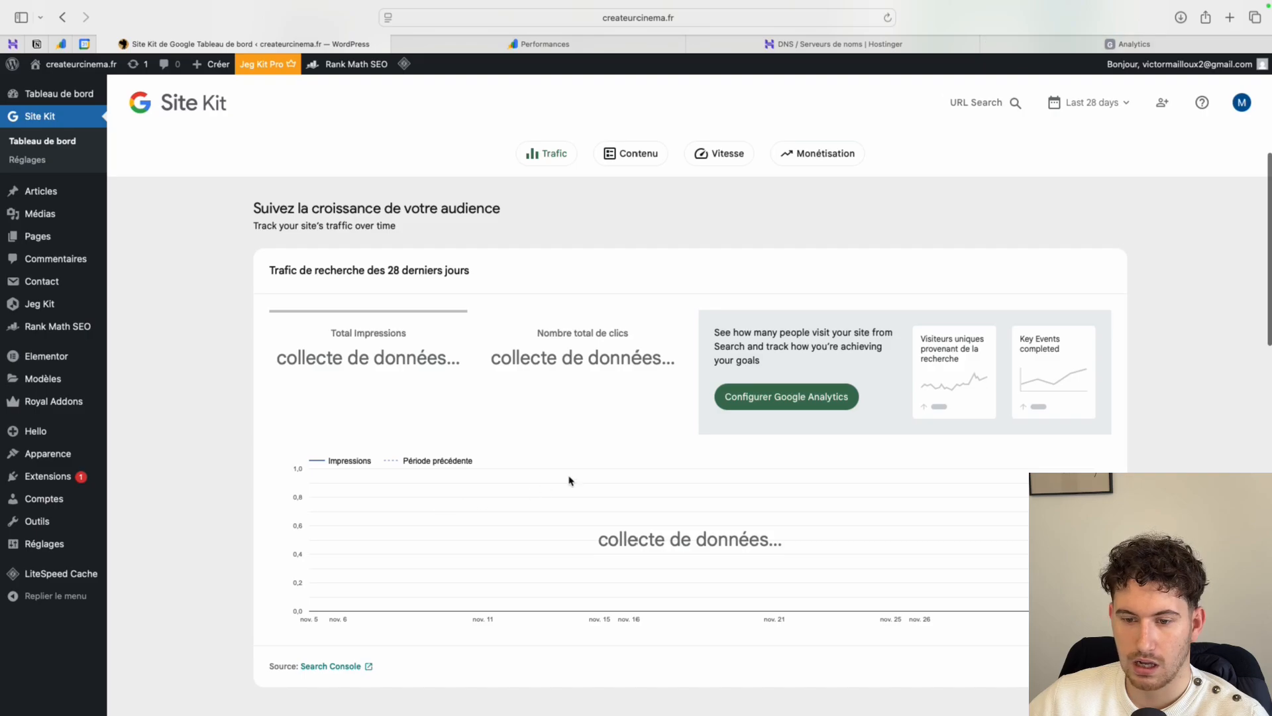
left_click(1059, 51)
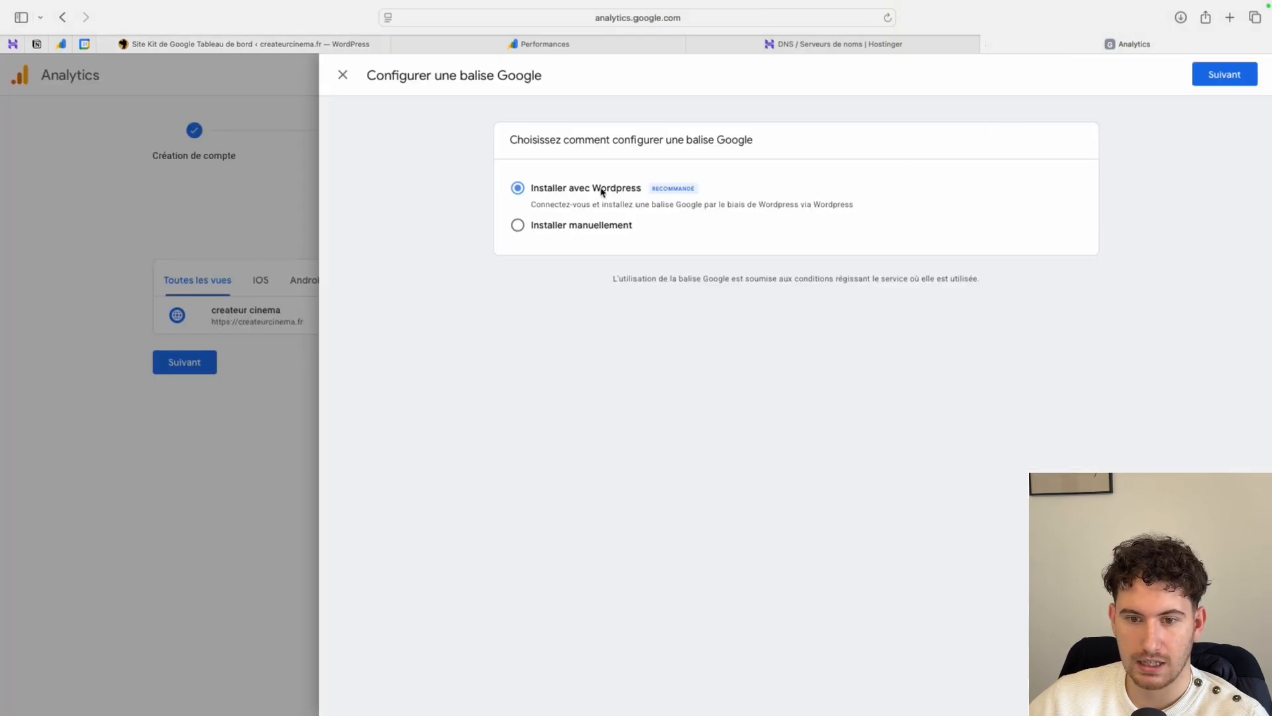
left_click(1219, 77)
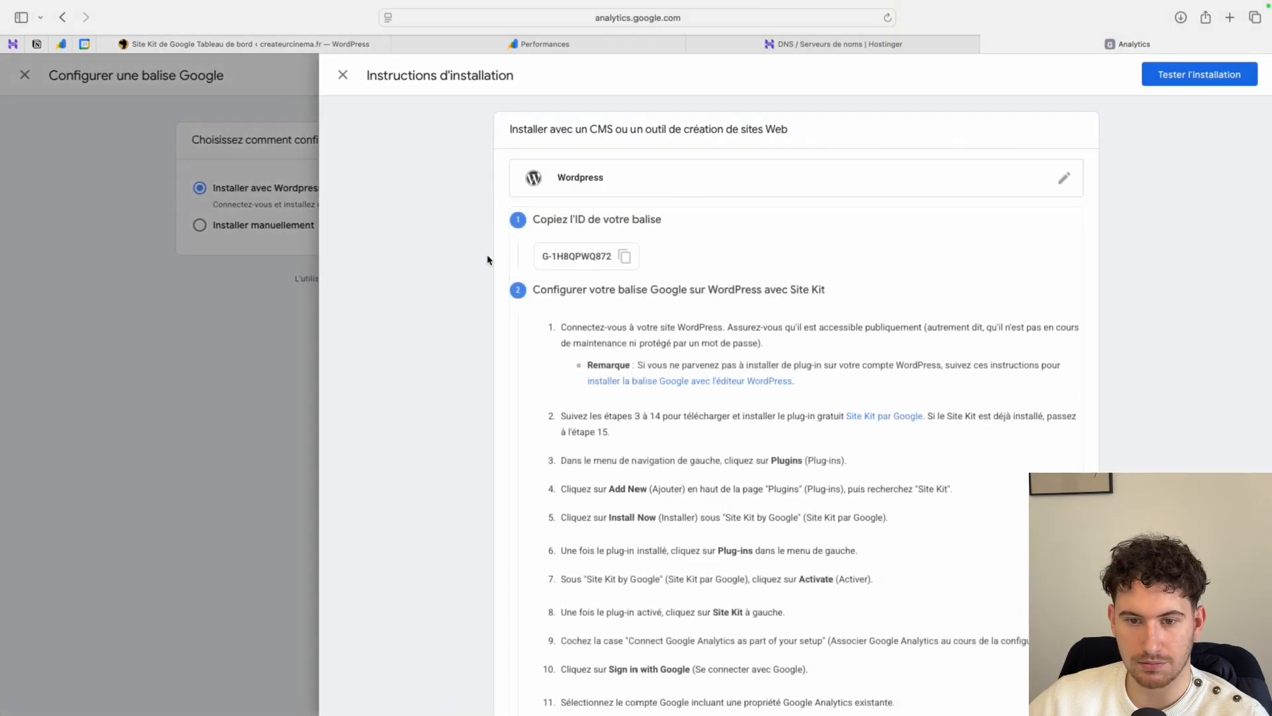
left_click(624, 257)
- Read through the Site Kit installation instructions to the last stage and test the Google tag installation
scroll(690, 348, "down", 7)
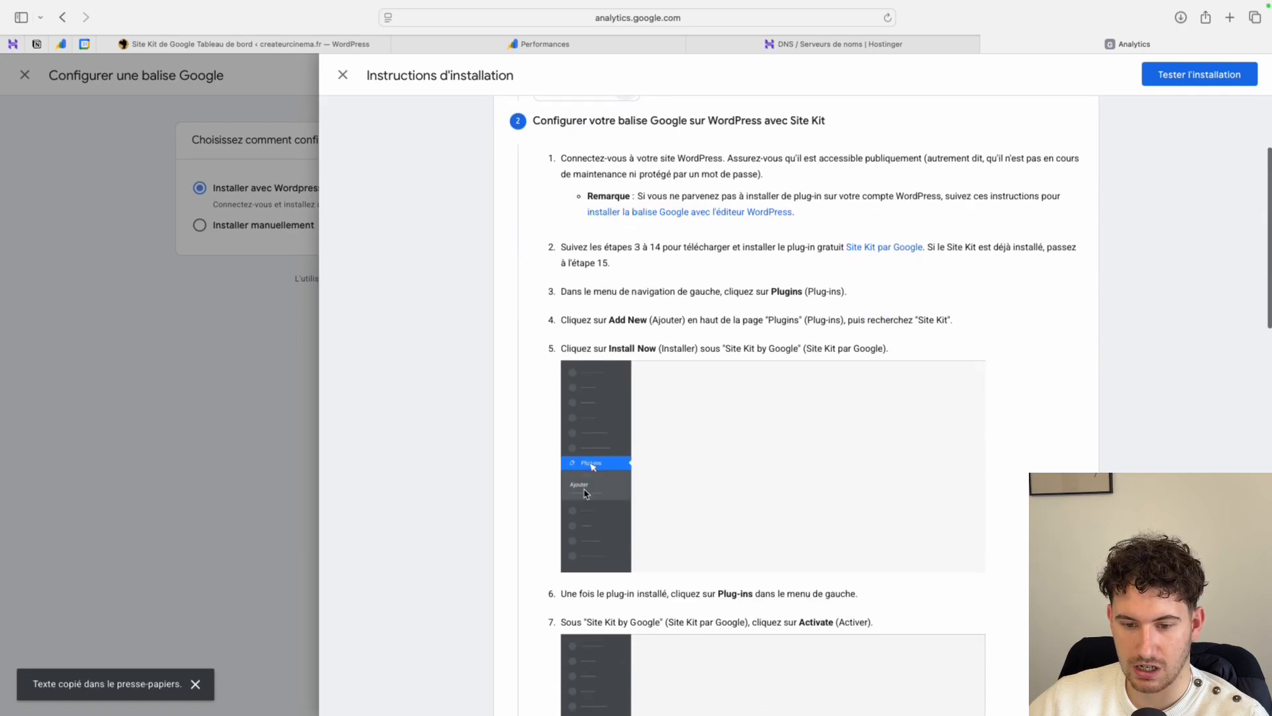
scroll(586, 493, "down", 10)
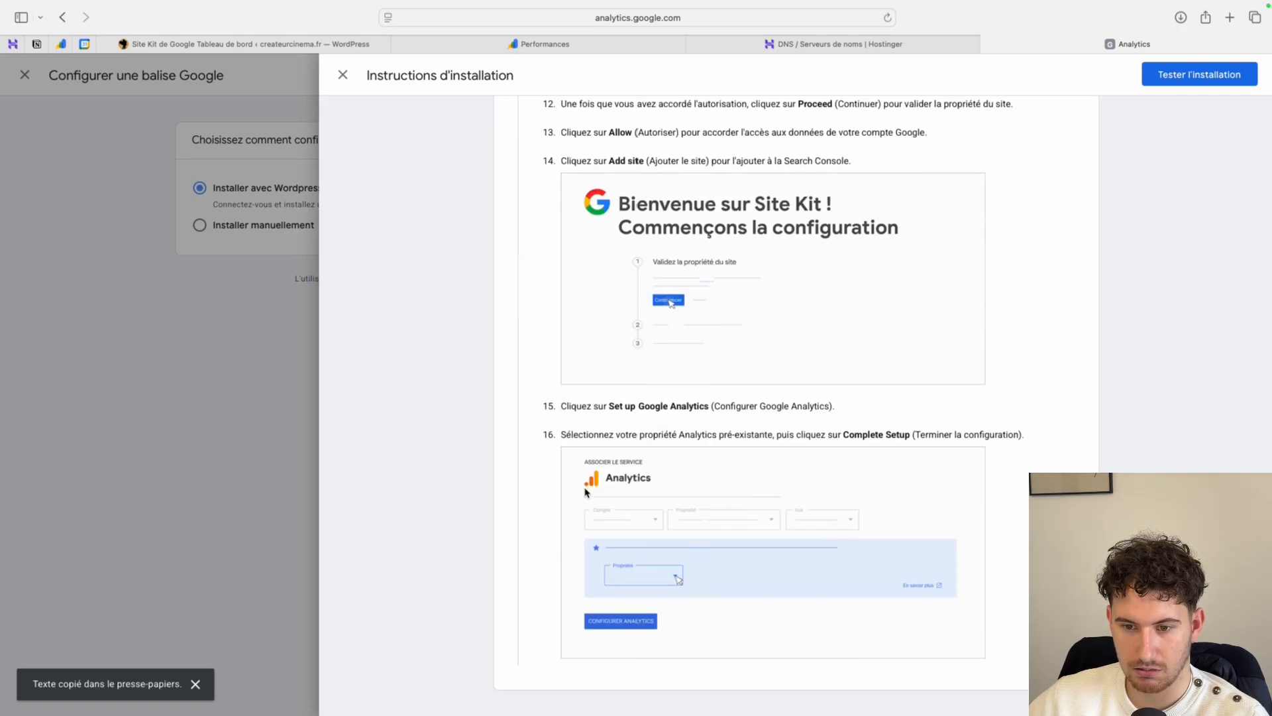
left_click(1199, 74)
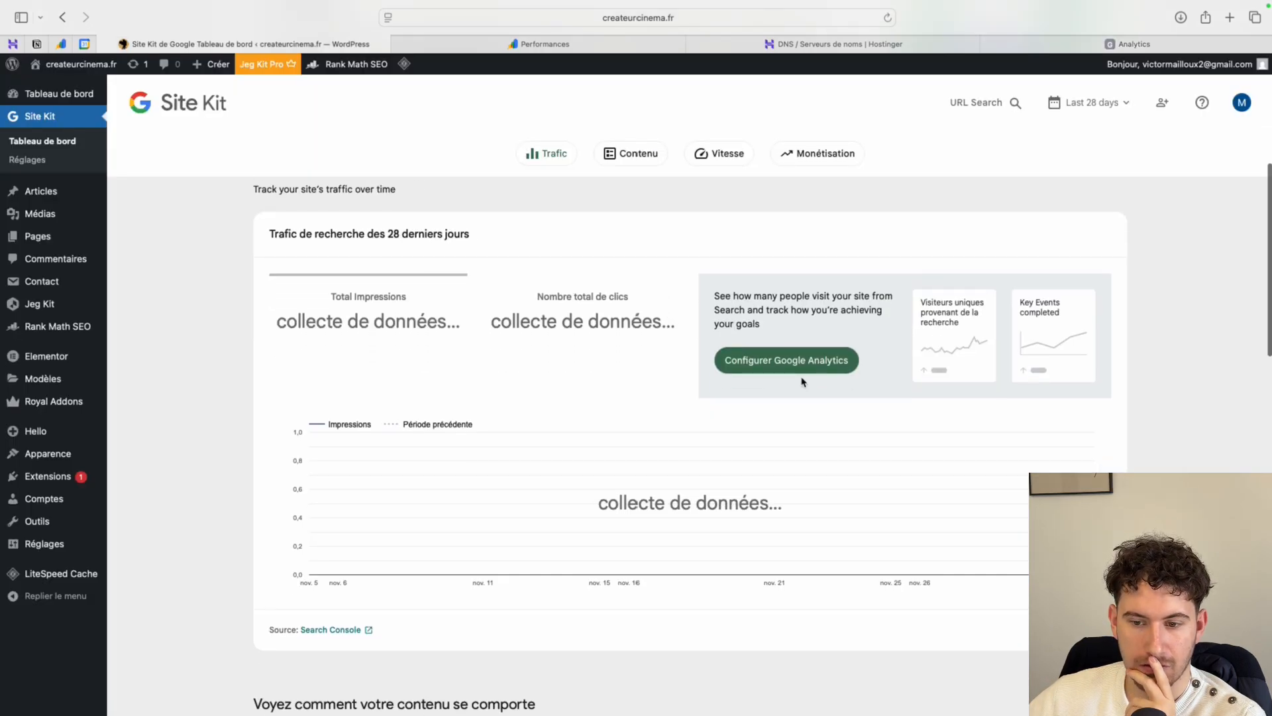
- Start configuring Google Analytics from the Site Kit dashboard, choose the Google account, and grant Site Kit all the additional access
left_click(798, 364)
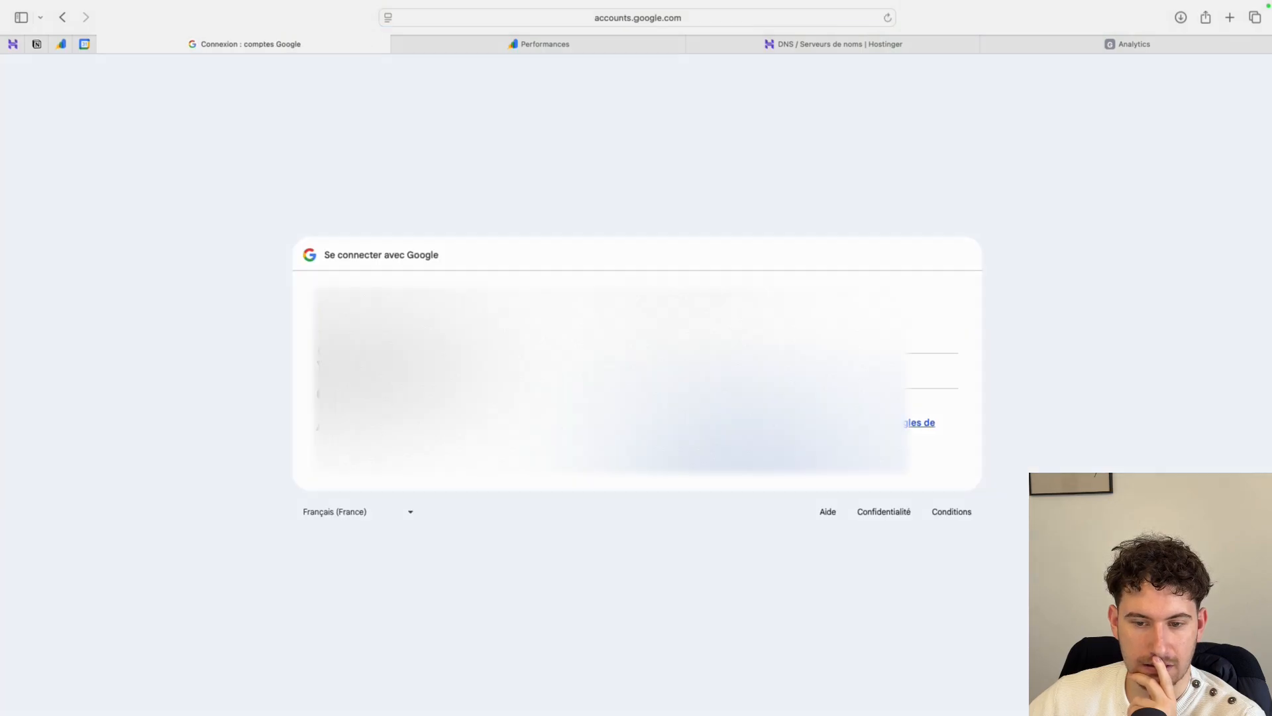
left_click(511, 371)
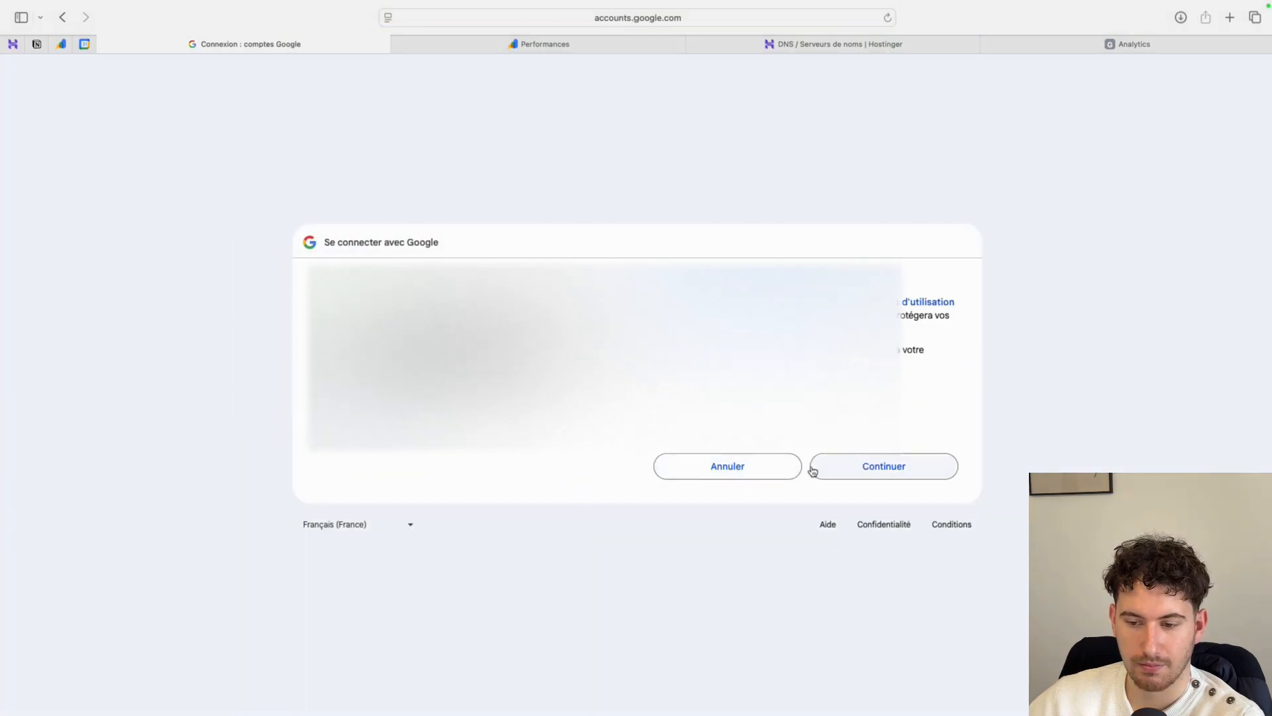
left_click(815, 467)
left_click(661, 198)
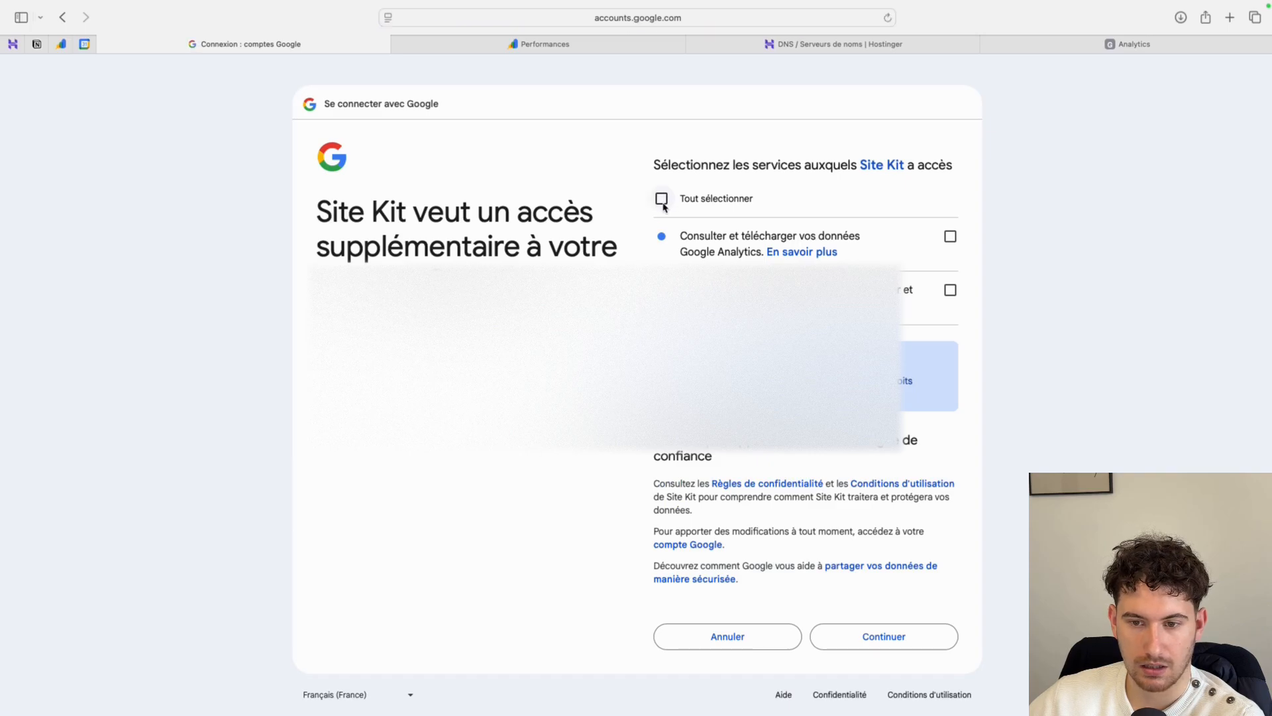
left_click(844, 630)
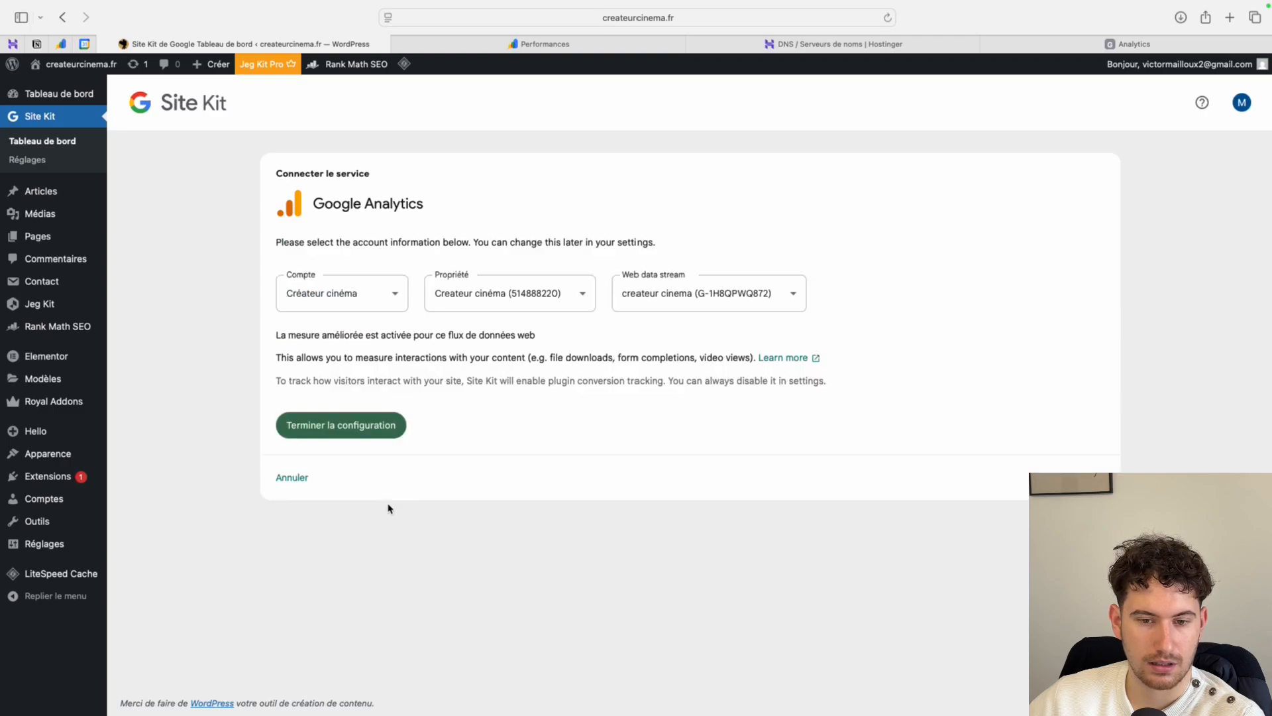
- Finish connecting Google Analytics with the Créateur cinéma account and createur cinema web stream, and postpone the Ads setup offer
left_click(358, 437)
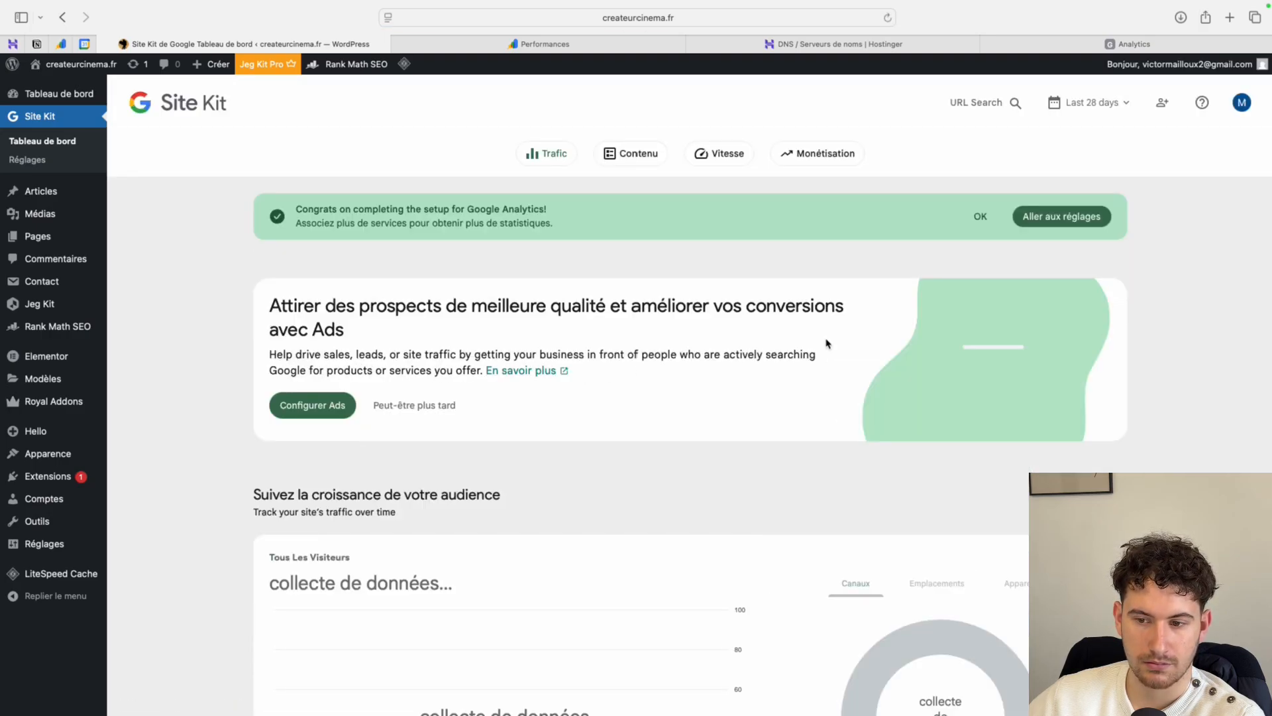
left_click(373, 416)
scroll(335, 473, "down", 4)
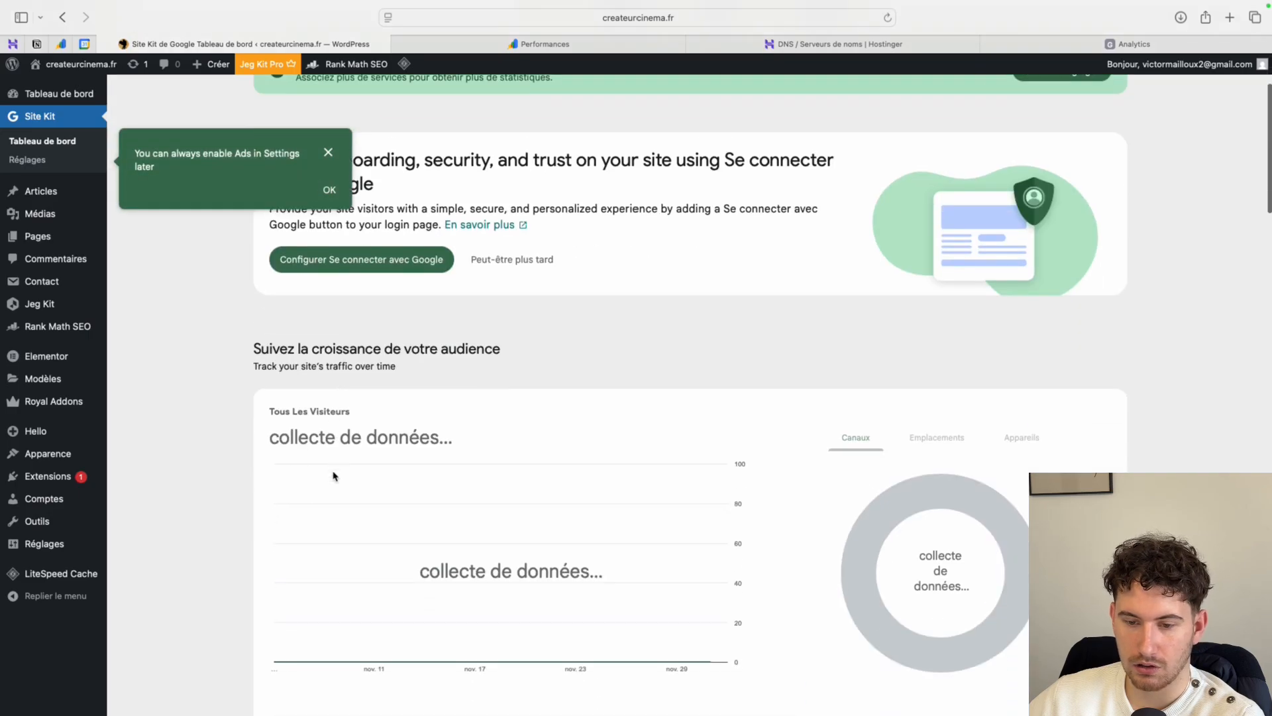
scroll(338, 467, "up", 3)
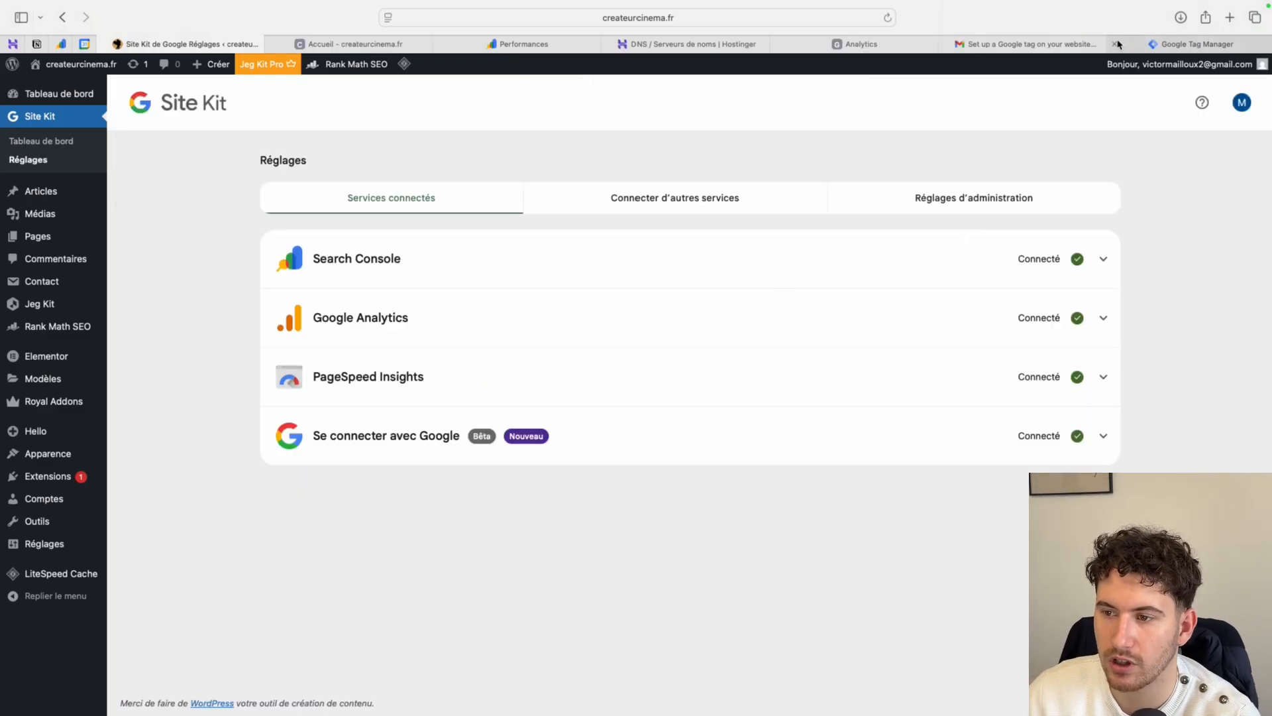
- Close the Google tag installation instructions and tag setup in Analytics, and continue past the data collection stage to finish account creation
left_click(856, 43)
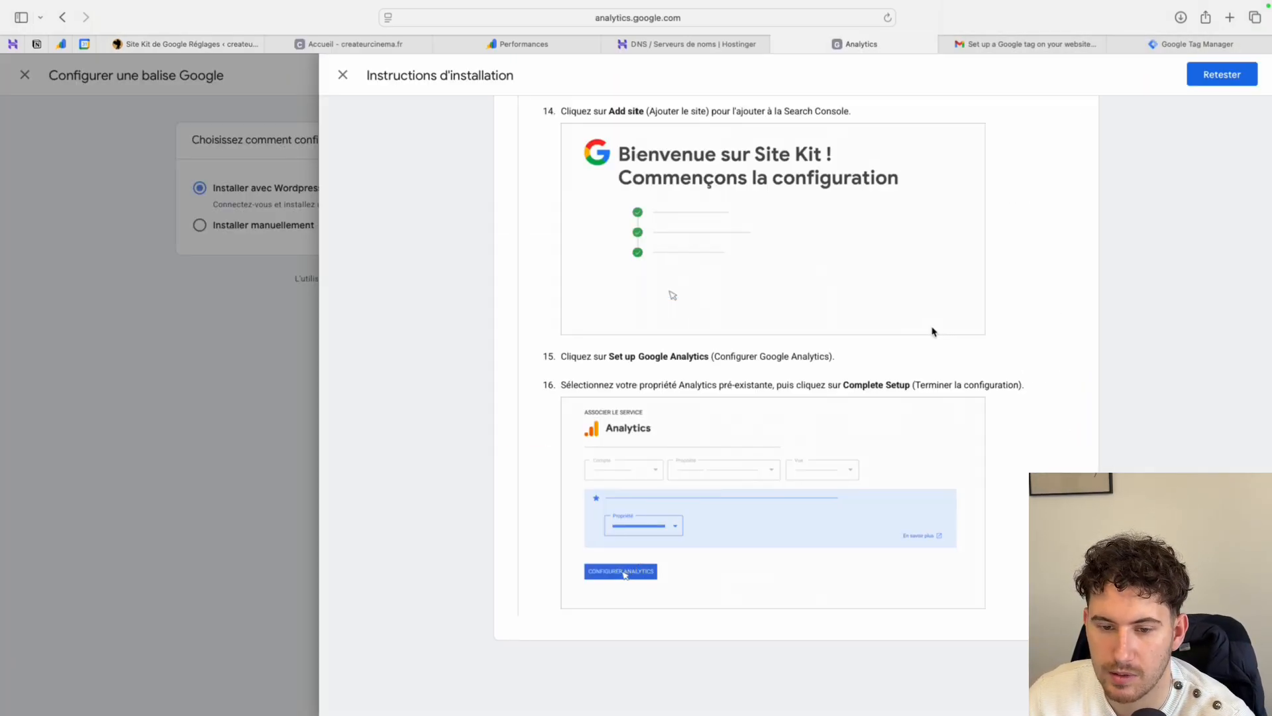
scroll(494, 120, "up", 10)
left_click(343, 75)
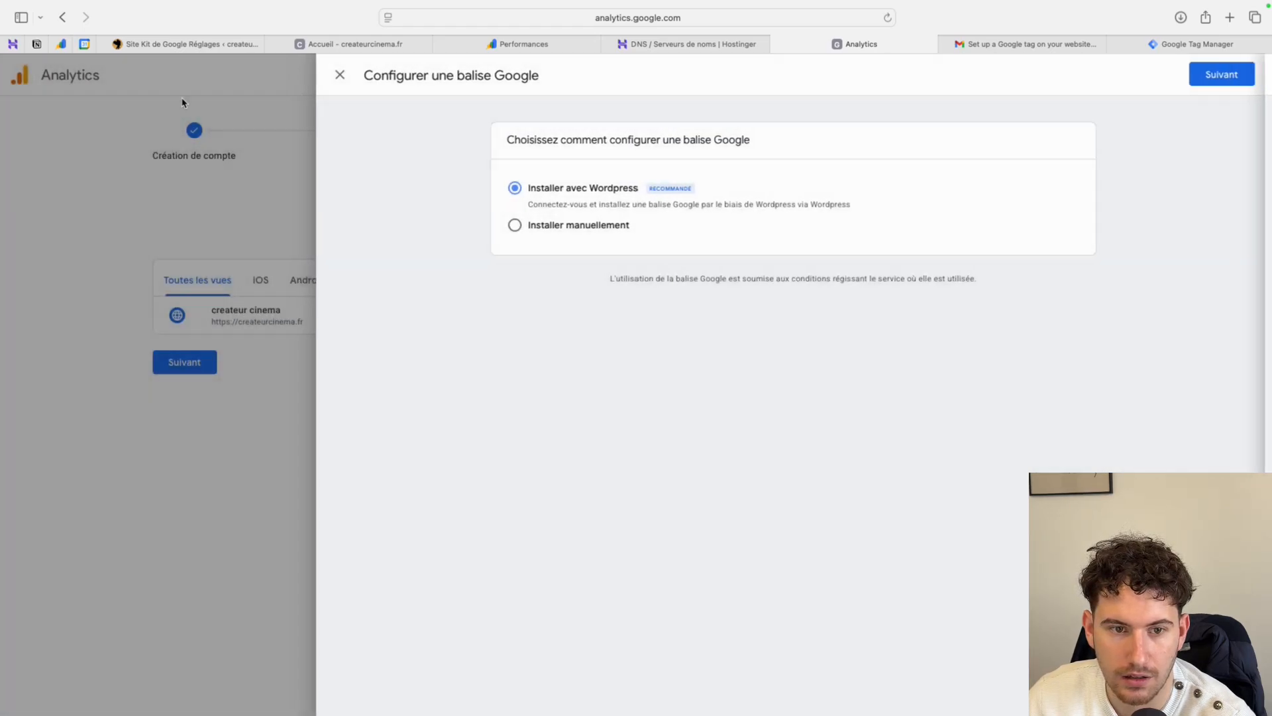
left_click(340, 77)
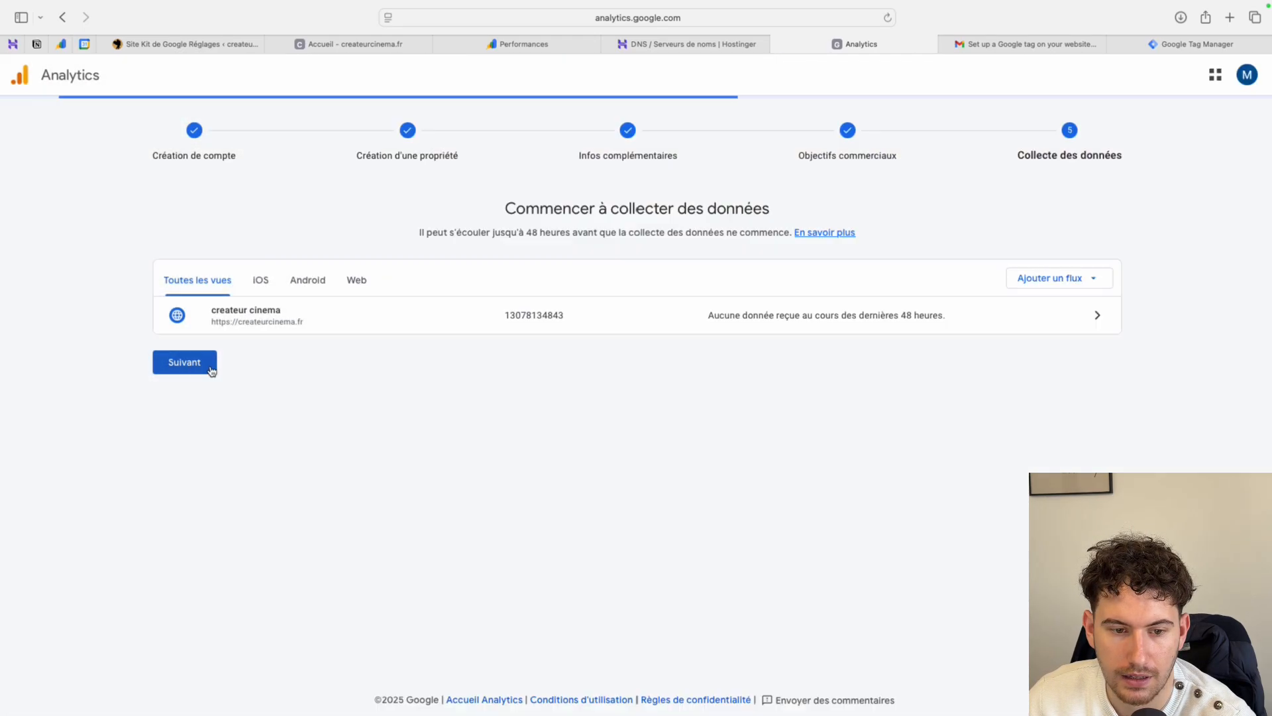
left_click(213, 363)
left_click(196, 365)
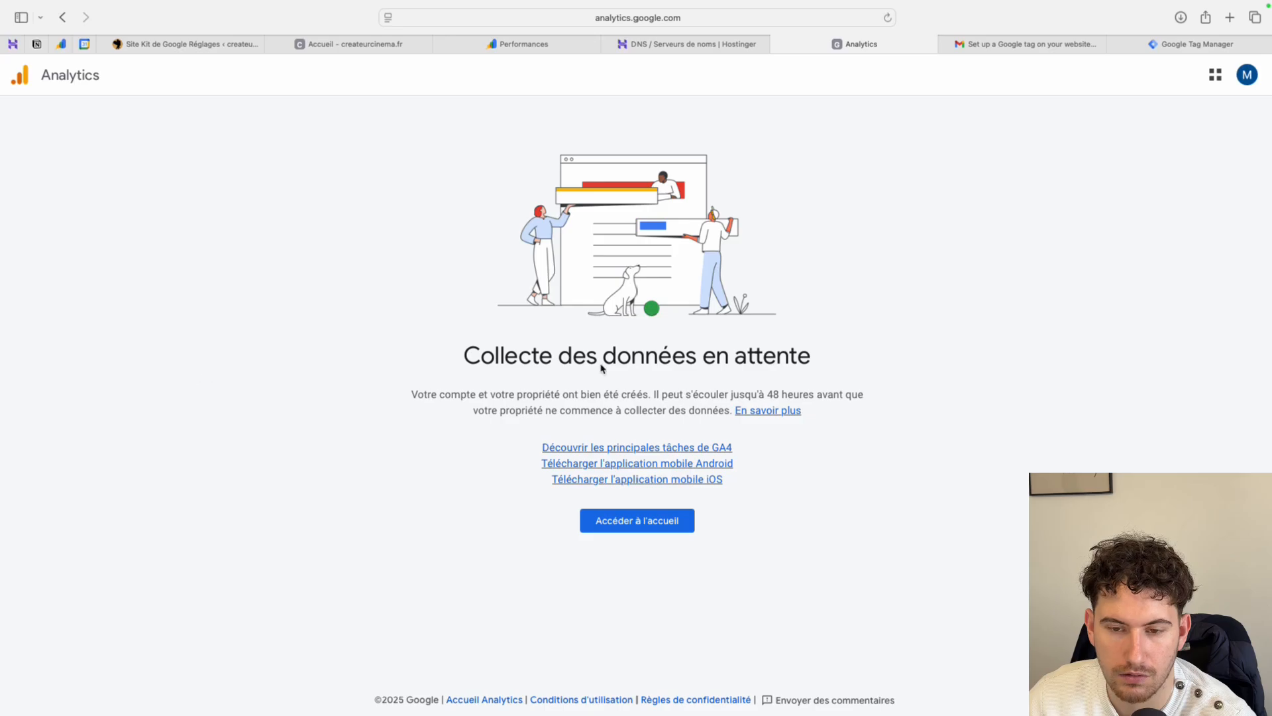
- Continue to the Créateur cinéma property's home page, decline all Analytics e-mail communications, and look over the home page
left_click(653, 519)
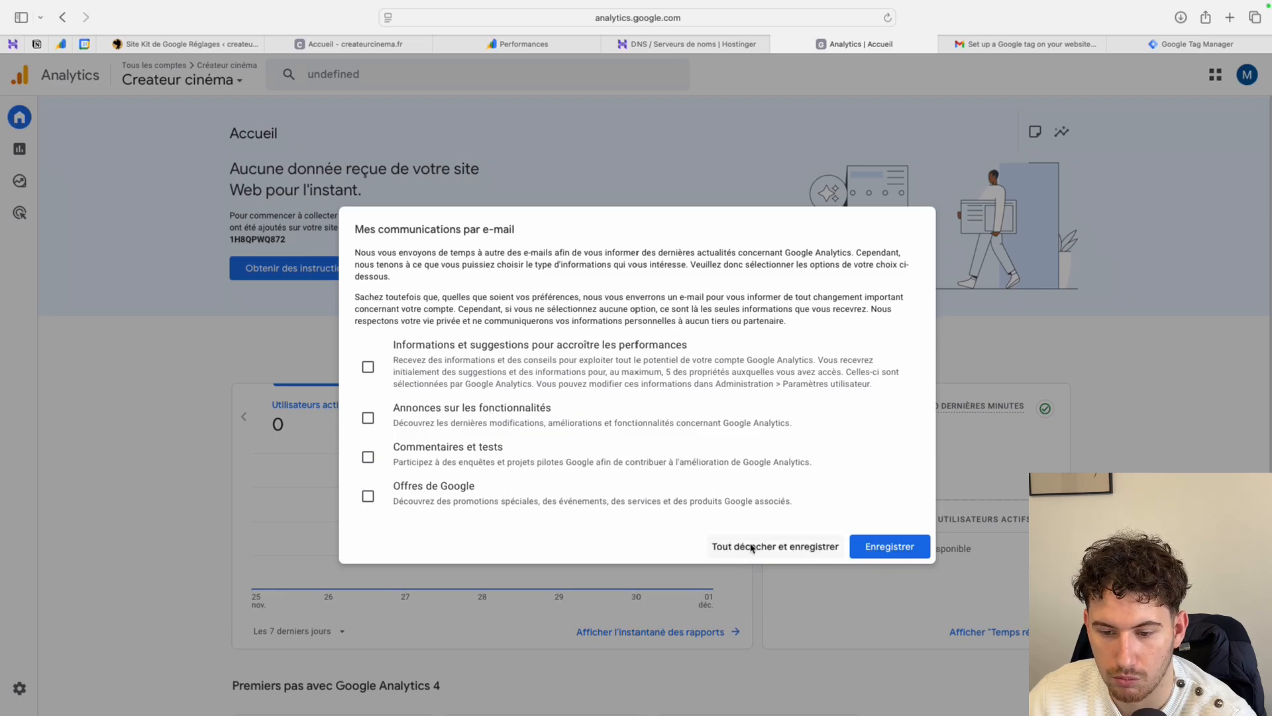
left_click(749, 546)
mouse_move(17, 417)
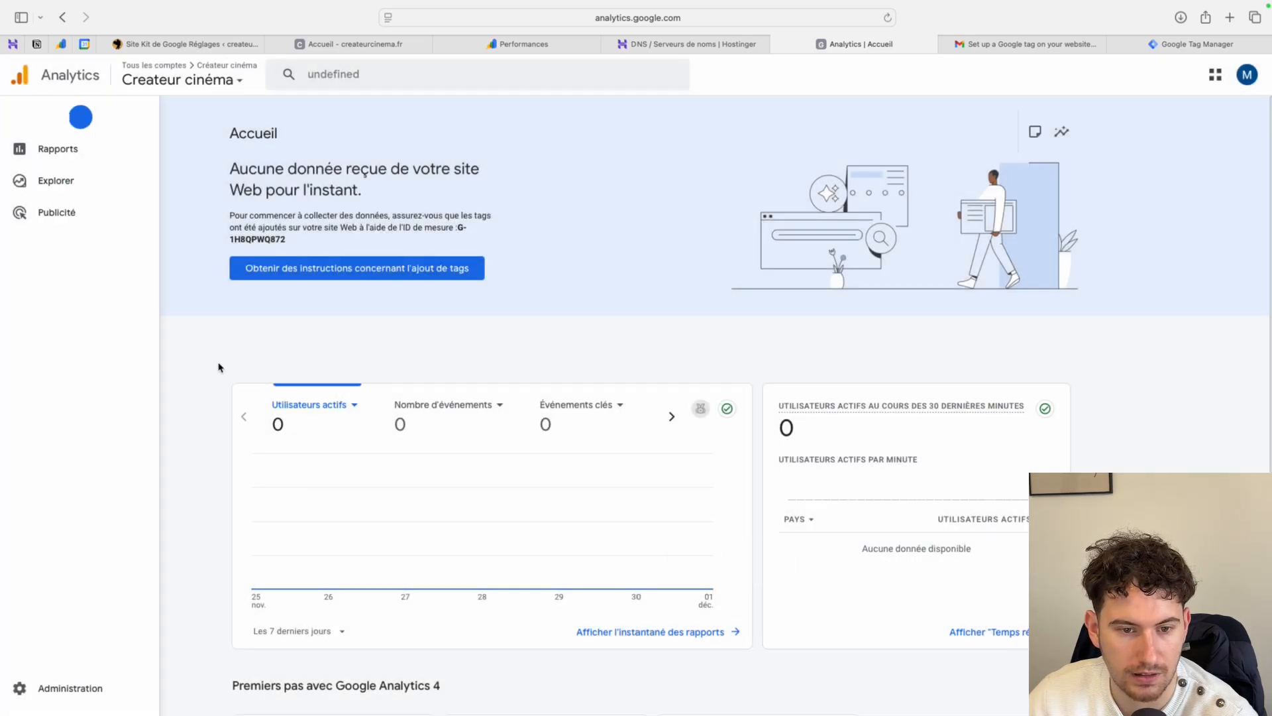
scroll(331, 377, "down", 5)
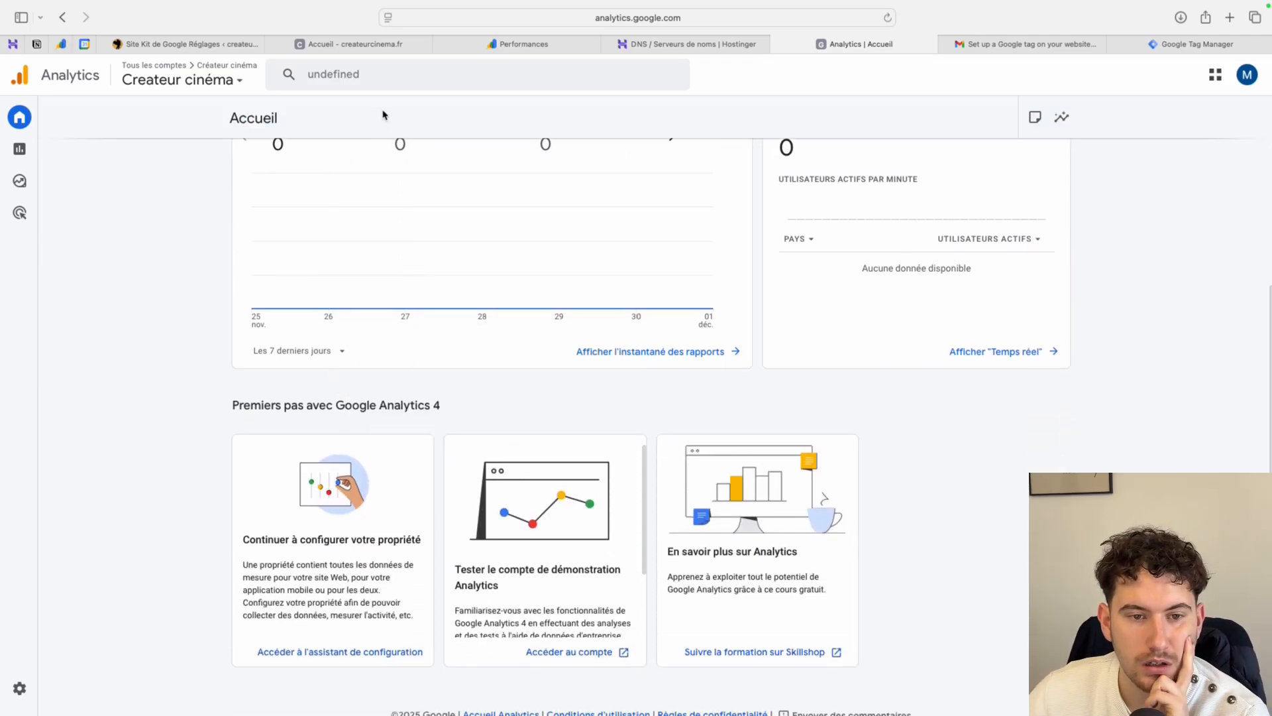
- Switch to WordPress, open the Site Kit dashboard, and examine its audience and search traffic sections
left_click(231, 47)
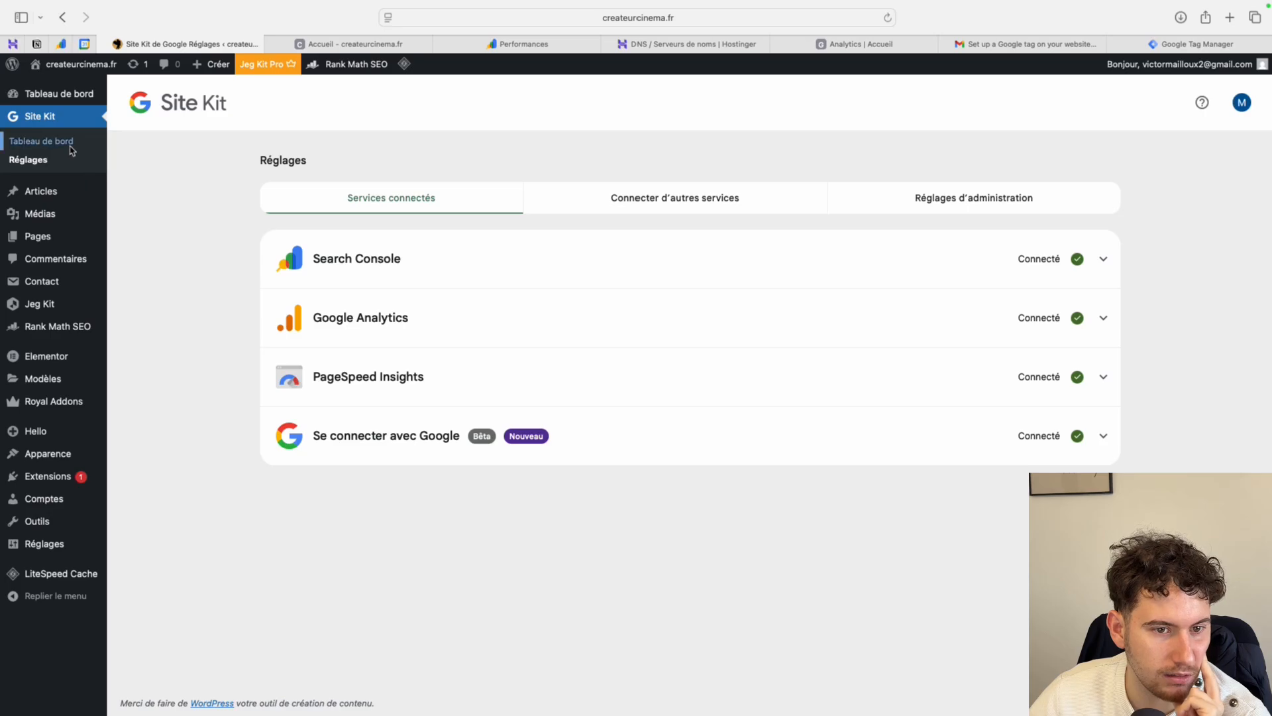
left_click(37, 142)
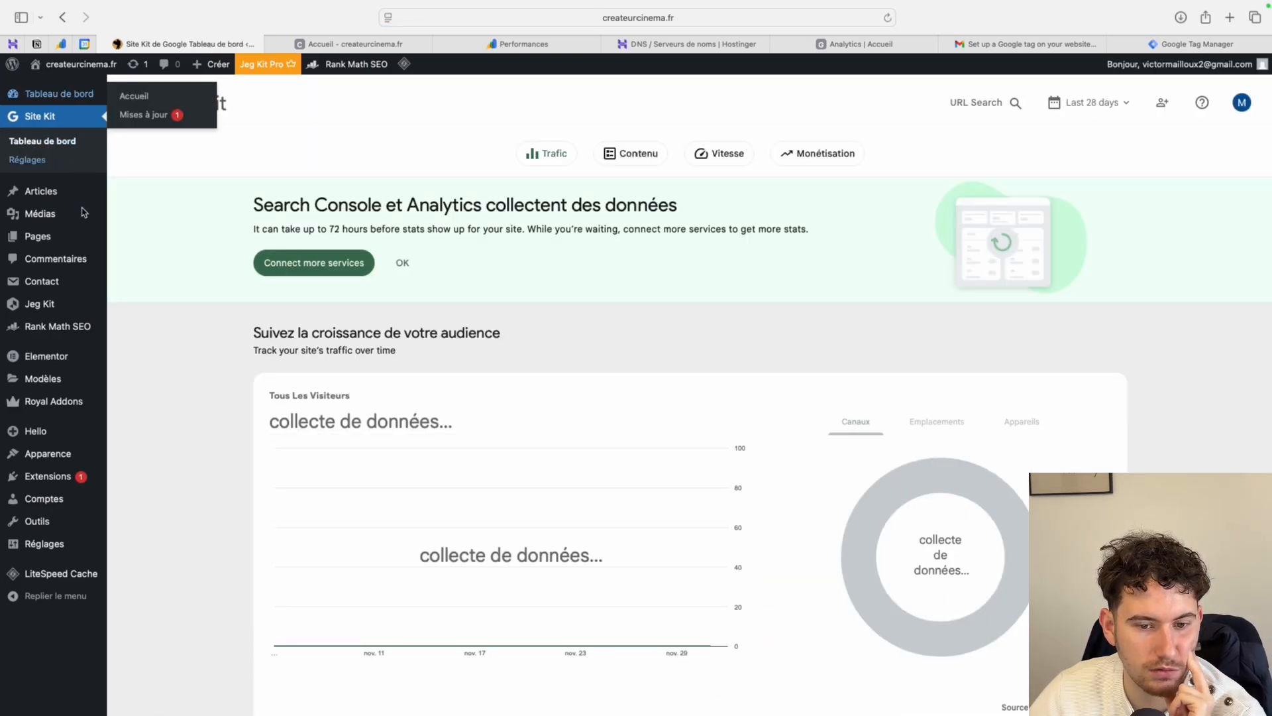
scroll(484, 468, "down", 4)
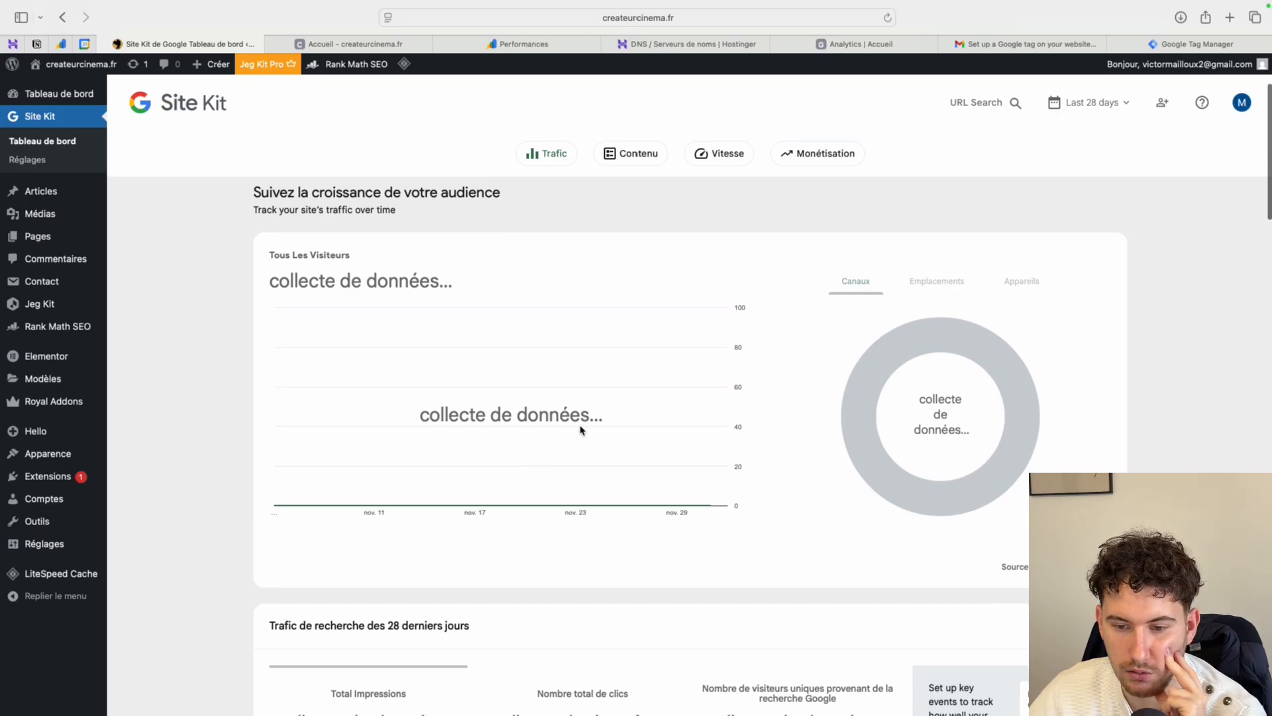
scroll(632, 448, "down", 3)
scroll(630, 447, "up", 4)
scroll(630, 447, "down", 2)
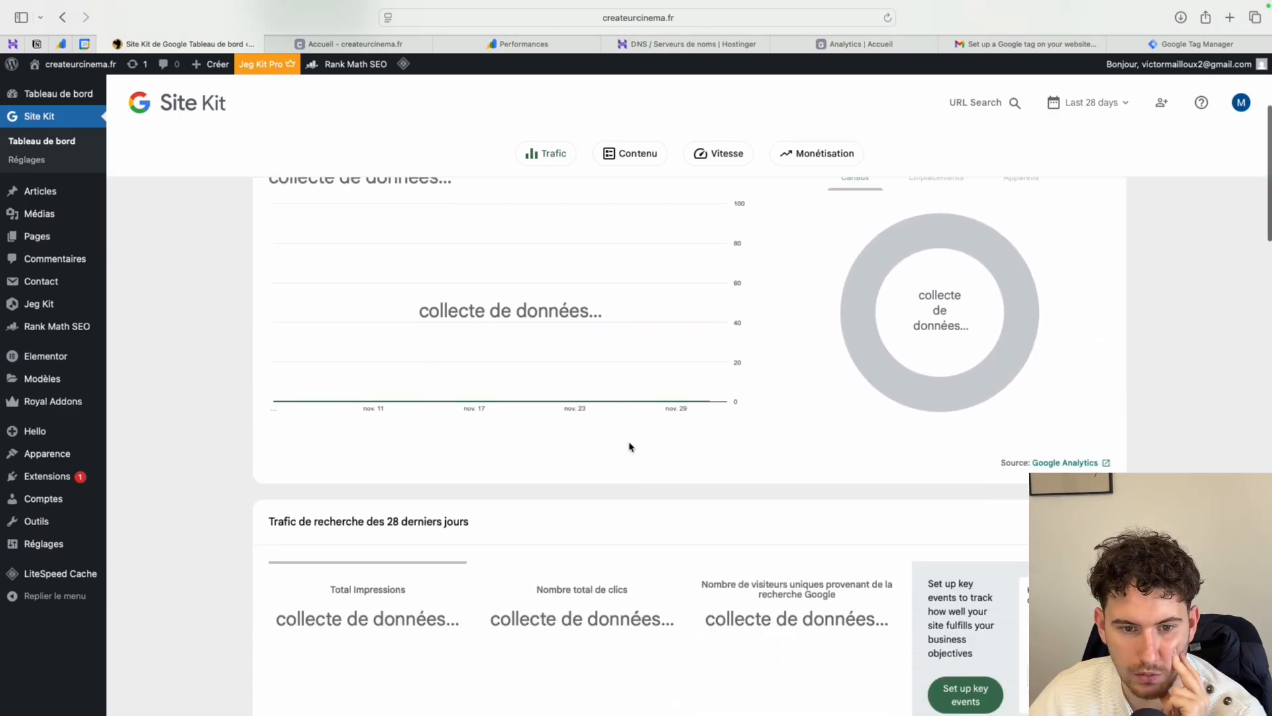
scroll(629, 447, "down", 5)
scroll(619, 414, "down", 2)
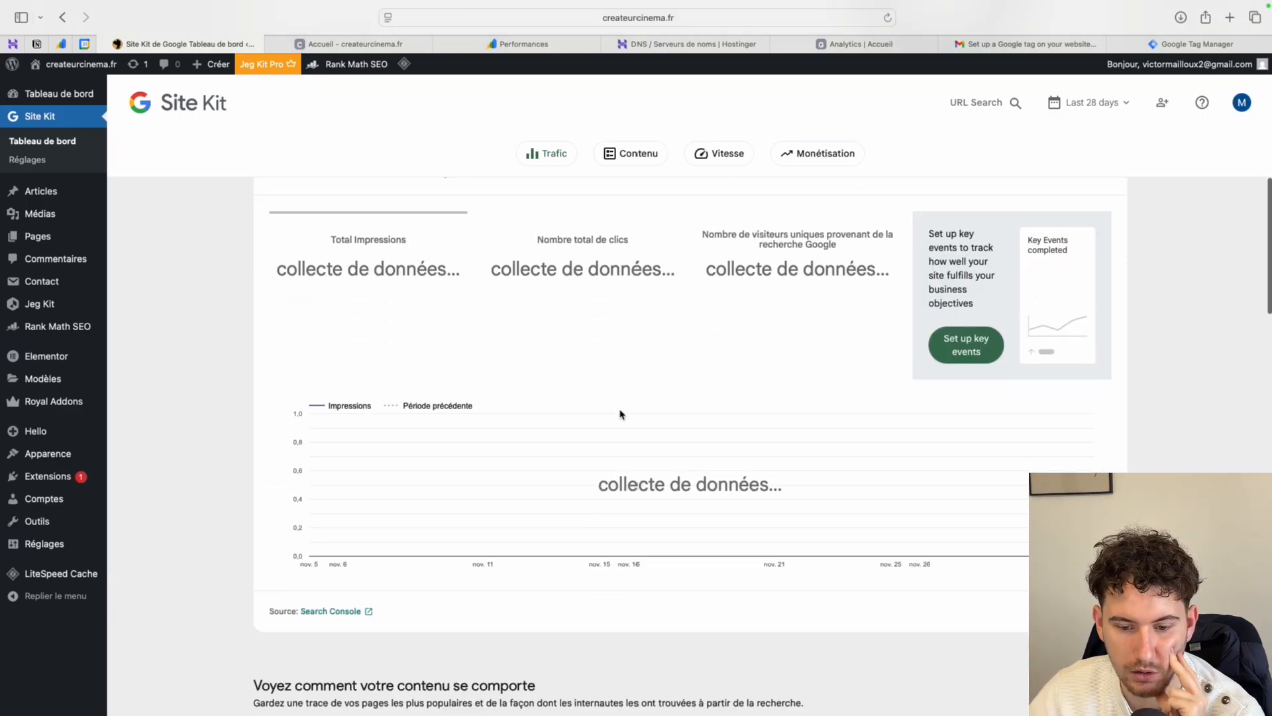
scroll(636, 415, "up", 2)
scroll(666, 407, "down", 7)
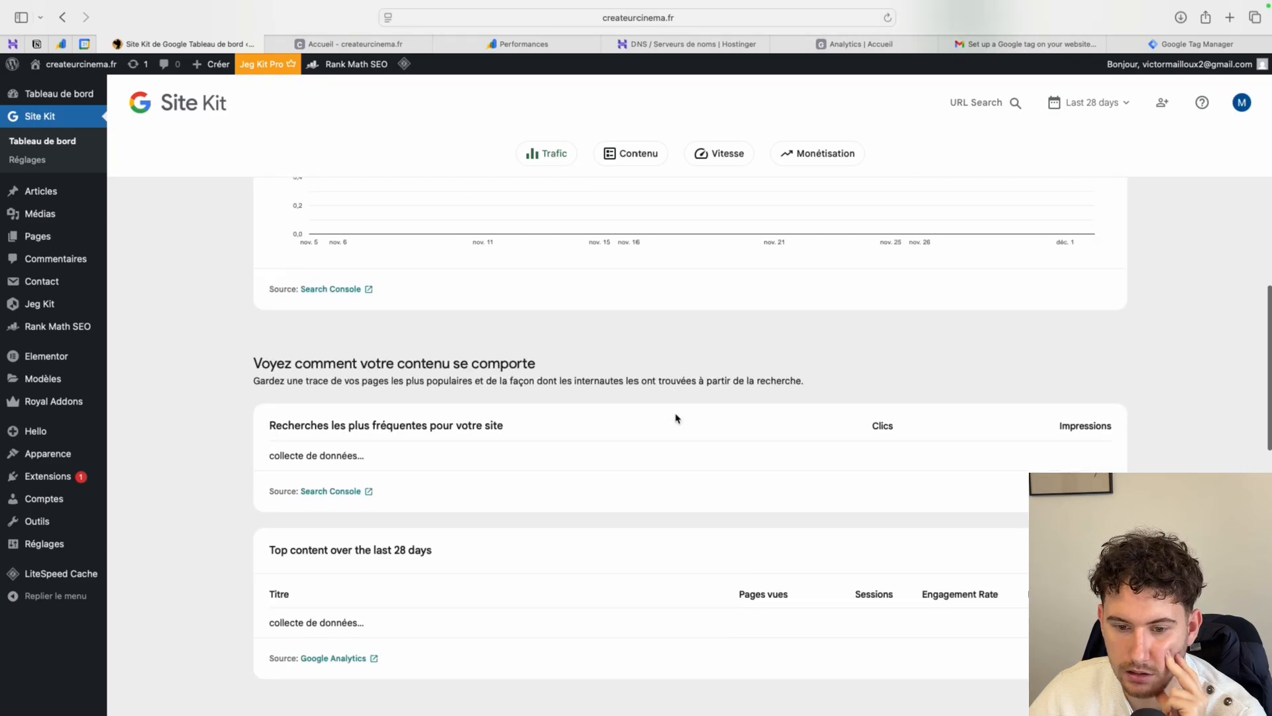
- Examine the Site Kit dashboard's content performance and page speed sections, and return to the traffic overview
scroll(404, 427, "down", 1)
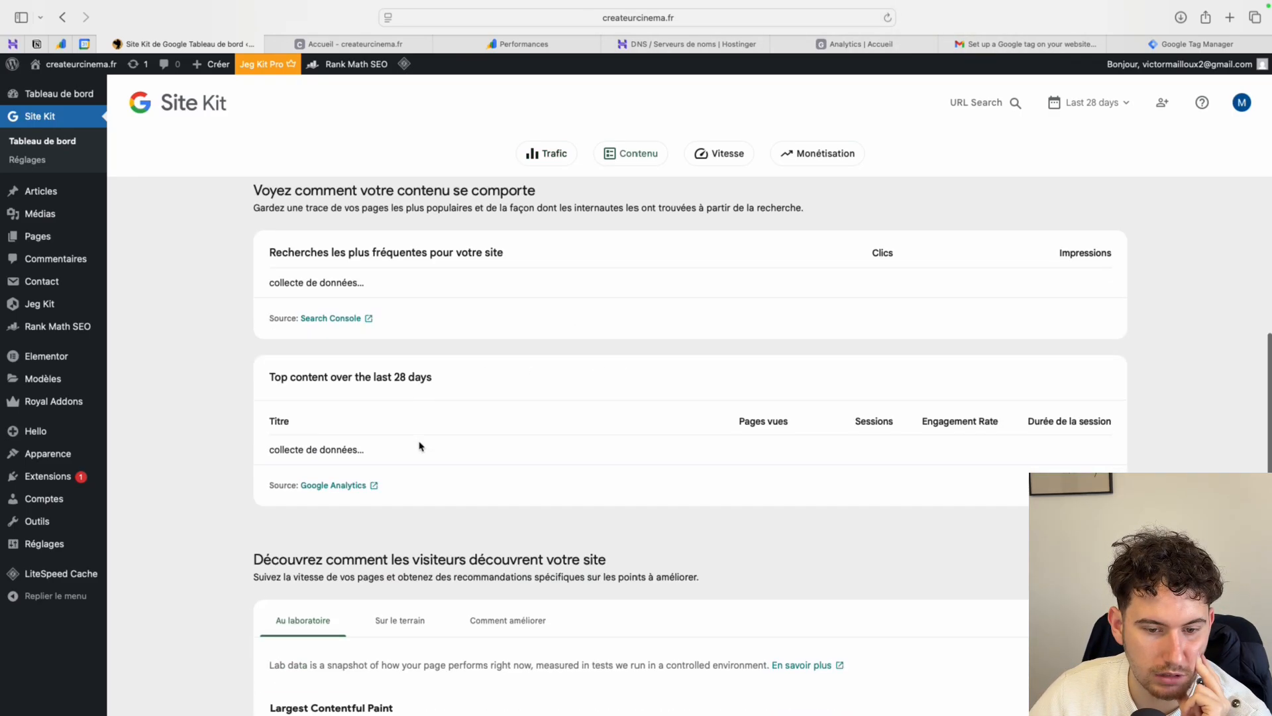
scroll(381, 312, "up", 1)
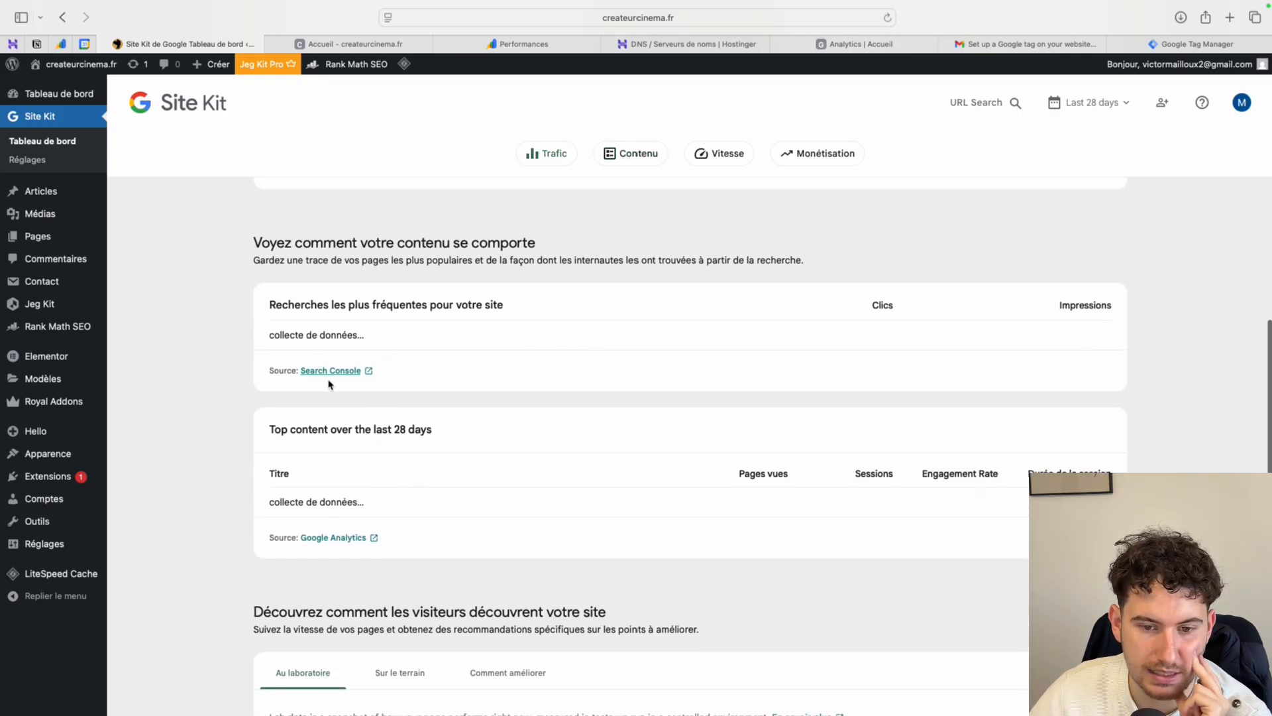
scroll(365, 459, "down", 2)
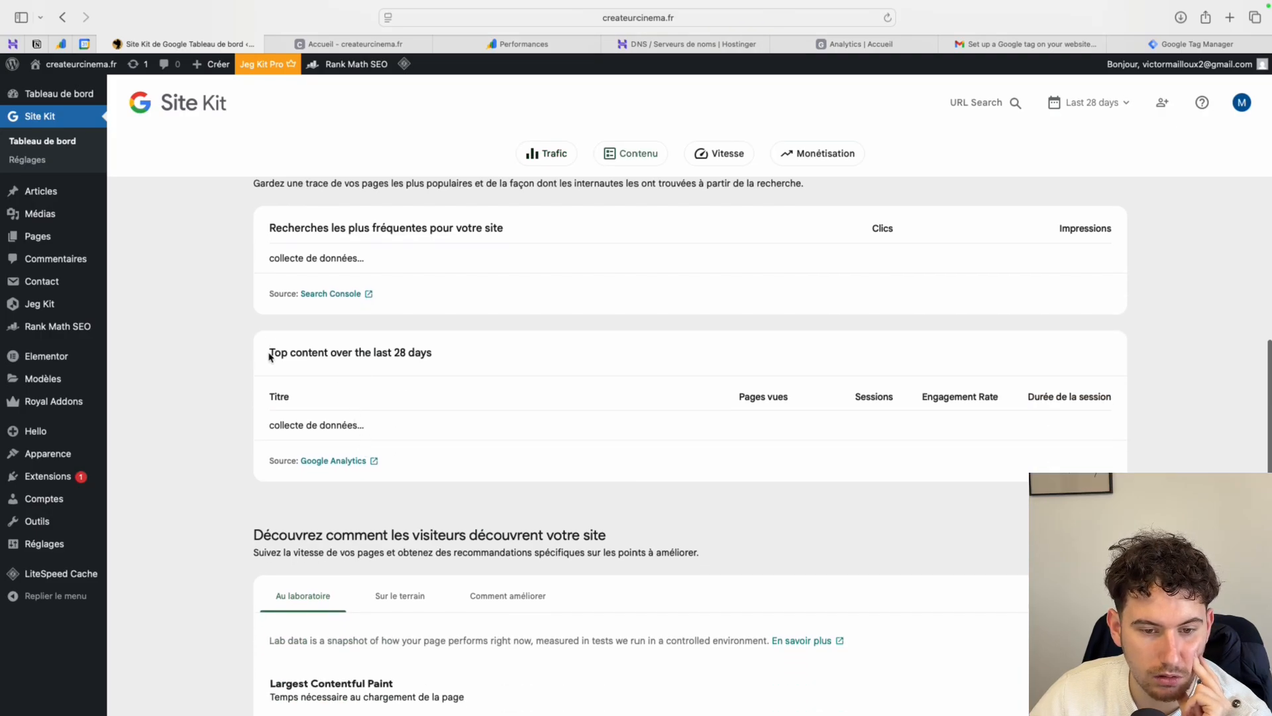
scroll(396, 394, "down", 1)
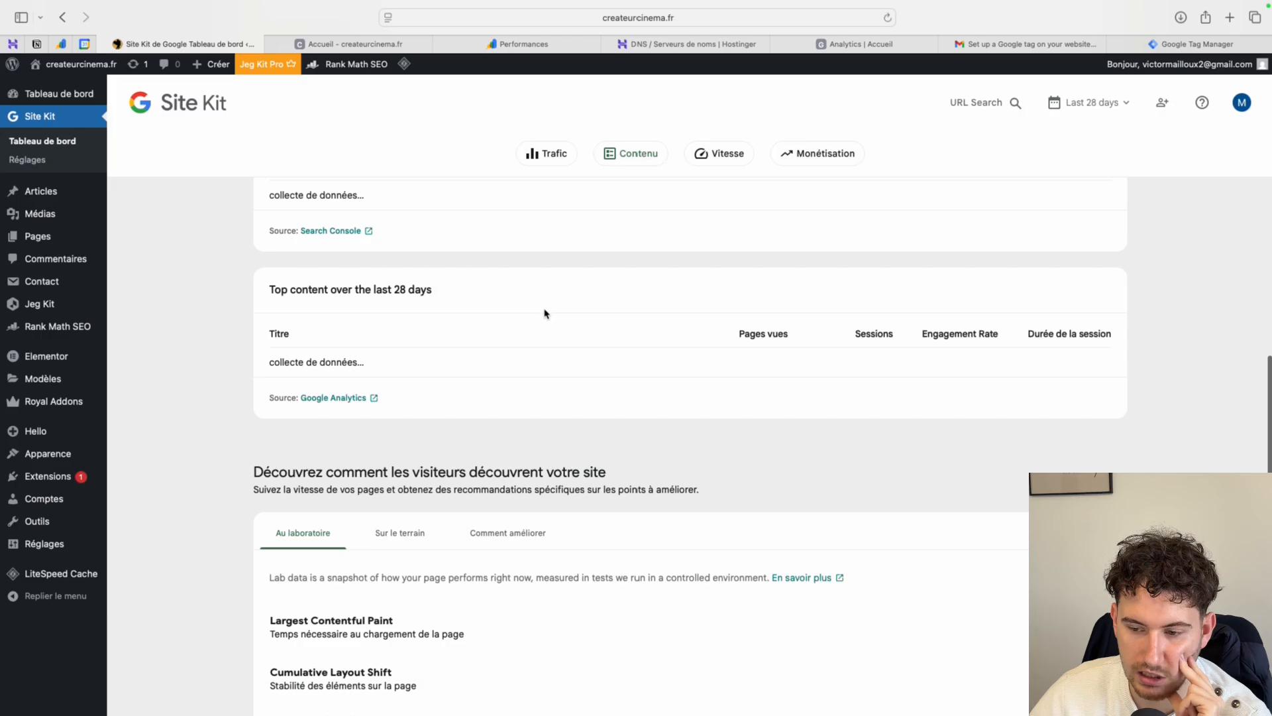
scroll(529, 328, "down", 1)
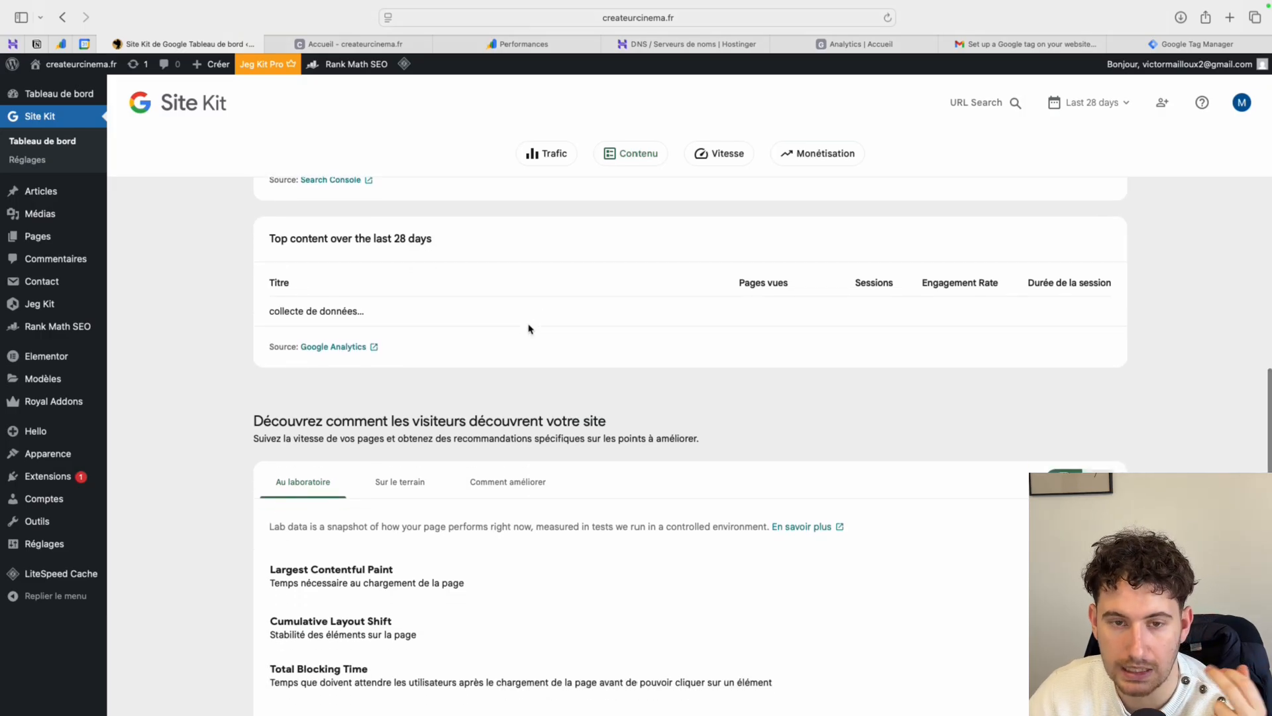
scroll(529, 329, "up", 4)
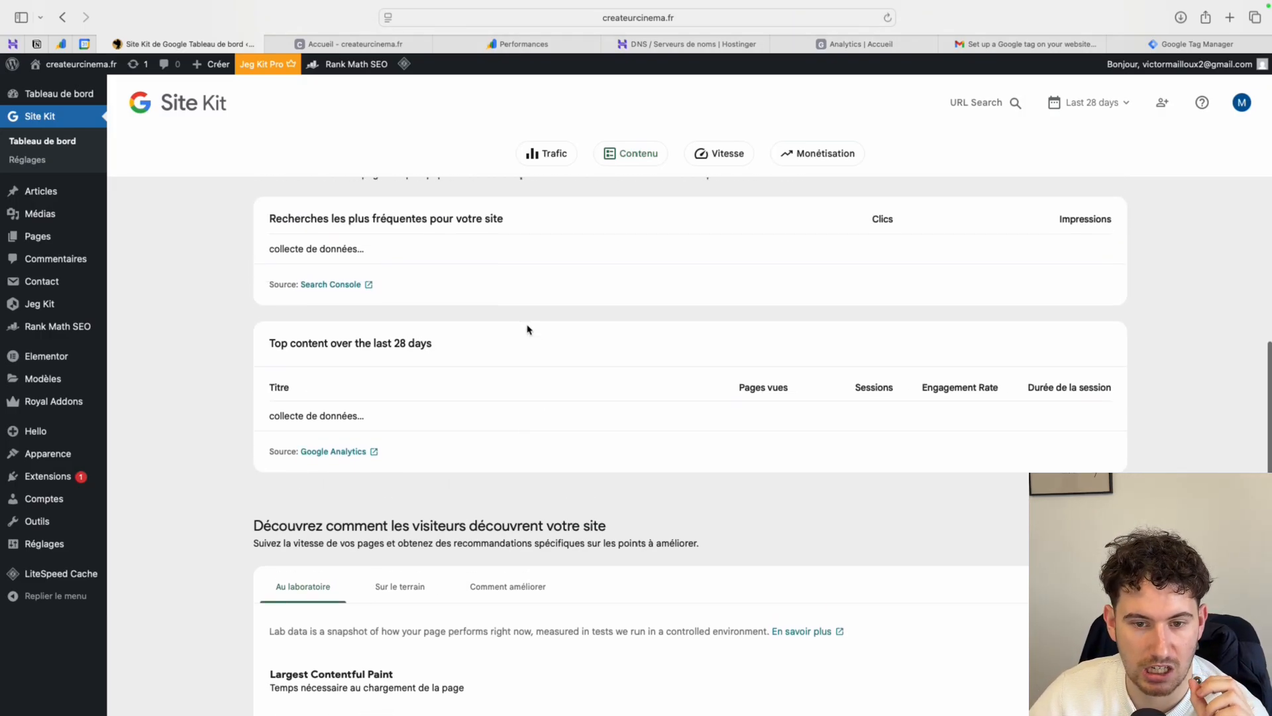
scroll(528, 332, "down", 2)
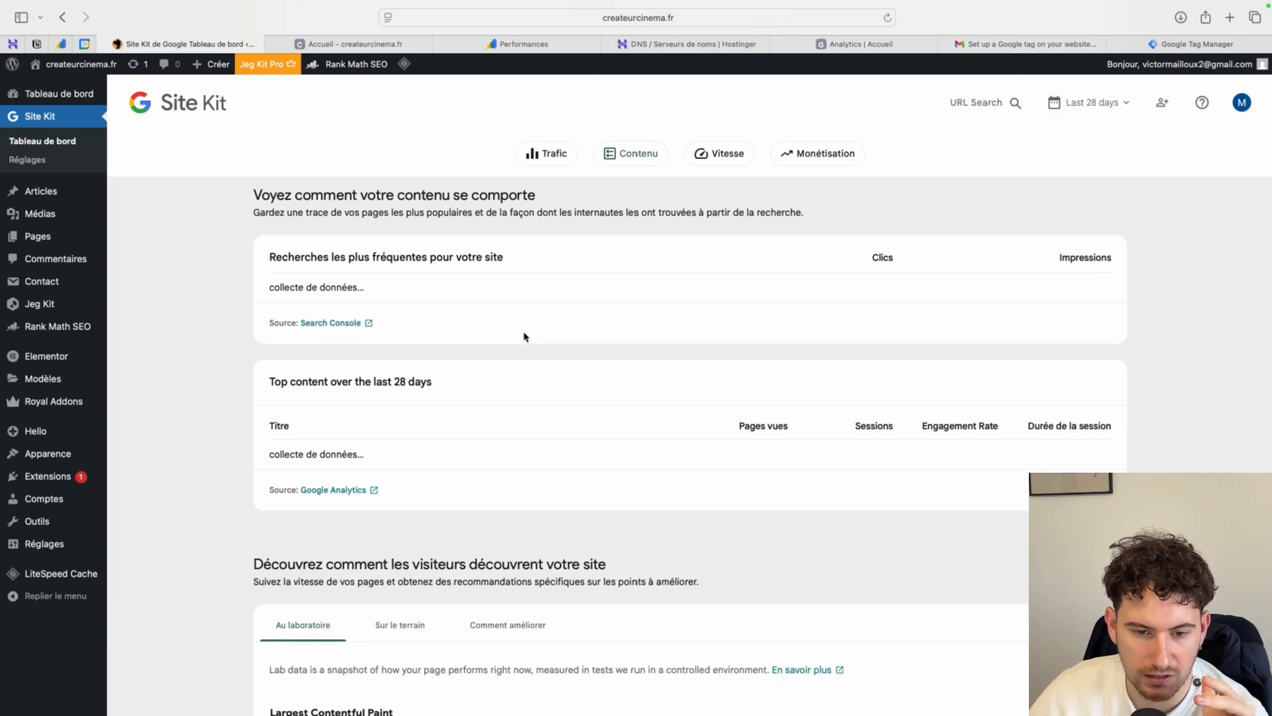
scroll(524, 337, "down", 5)
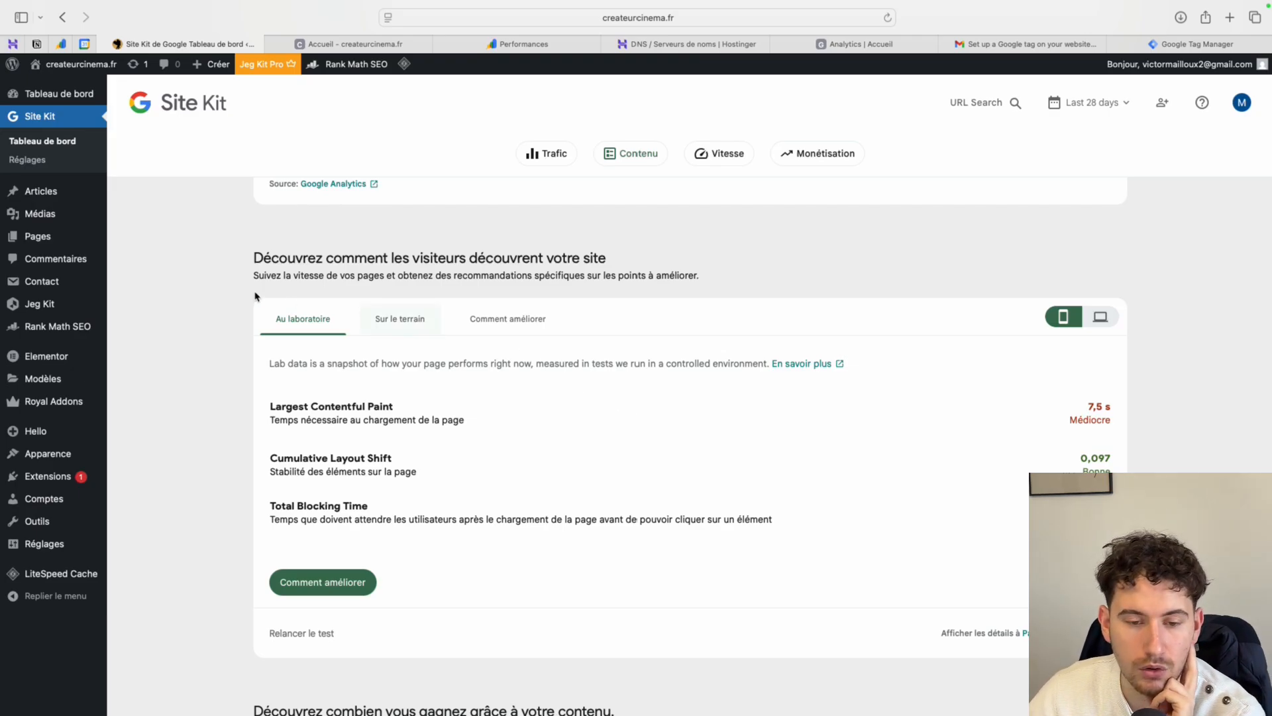
scroll(251, 359, "up", 10)
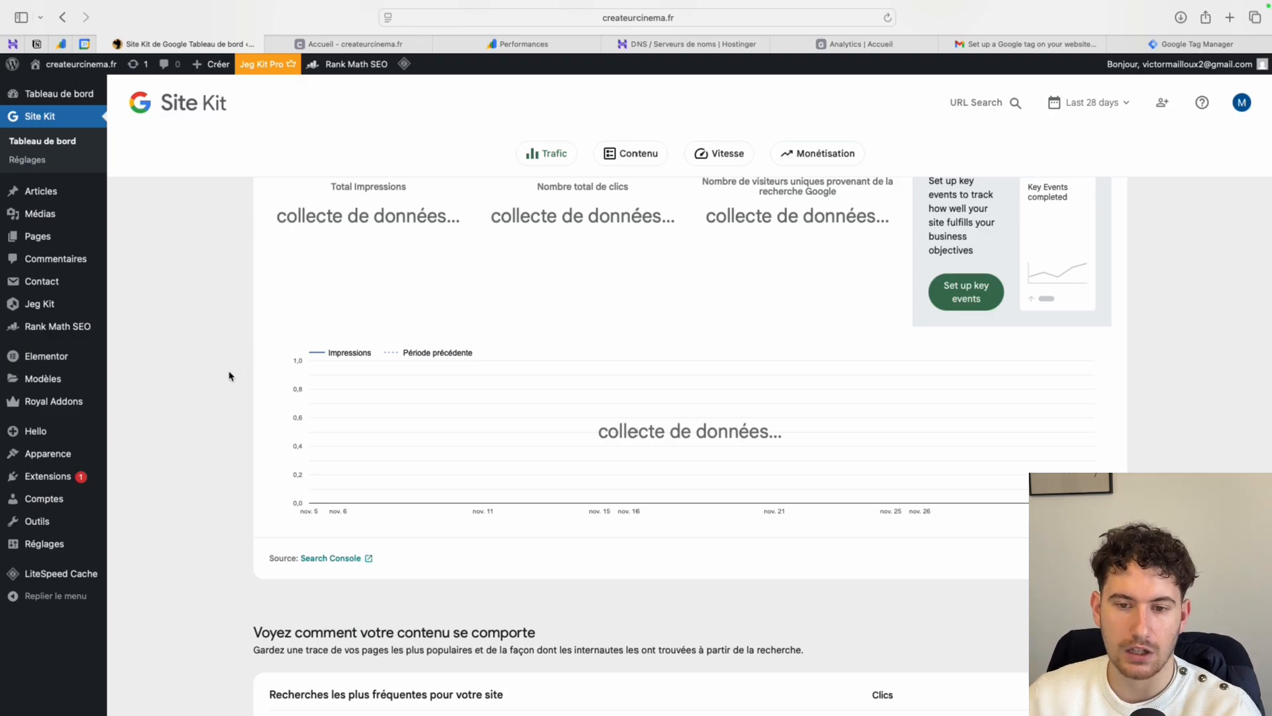
scroll(229, 375, "up", 6)
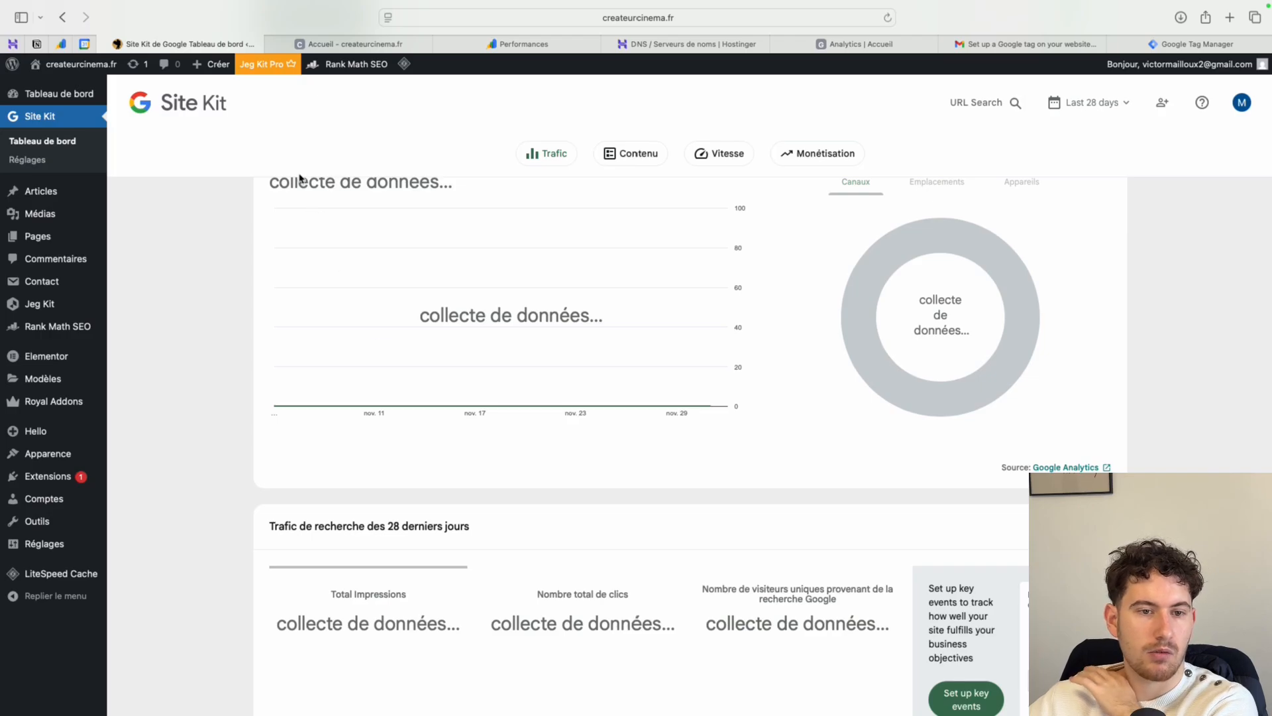
- Switch to Google Search Console and review the performance report for agence-web-armor.fr, including its most frequent search queries
left_click(62, 45)
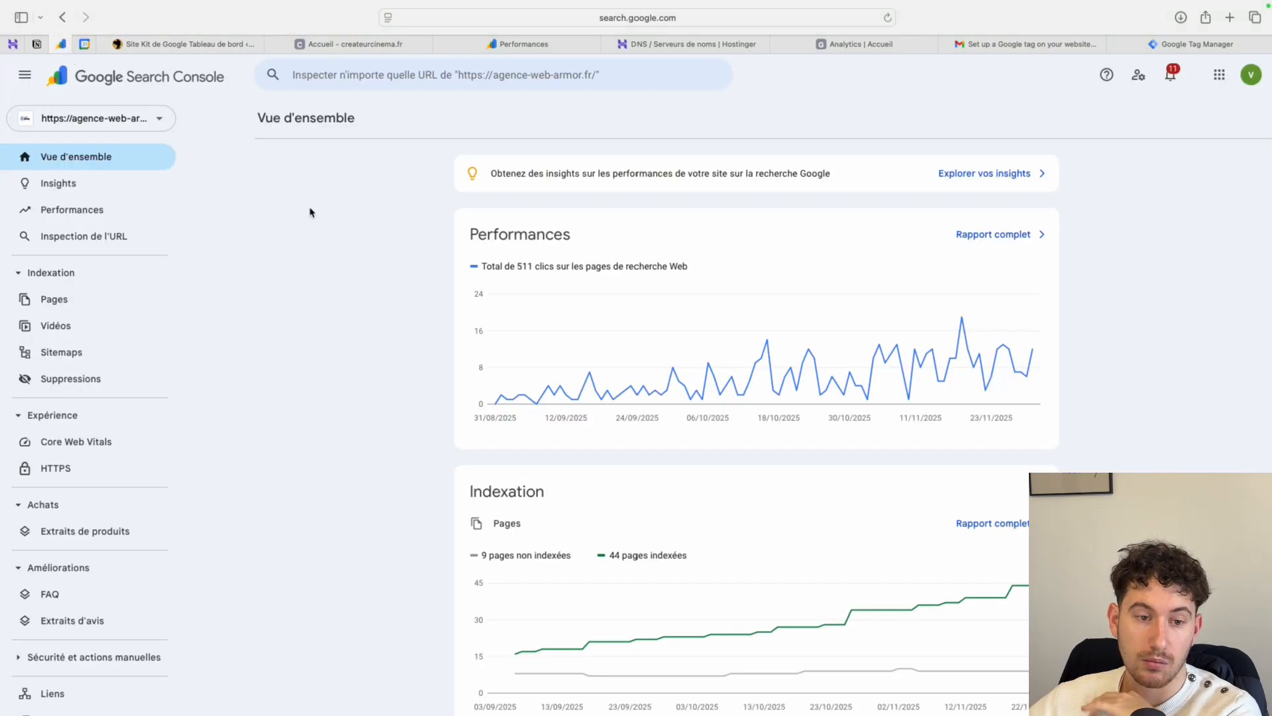
left_click(143, 218)
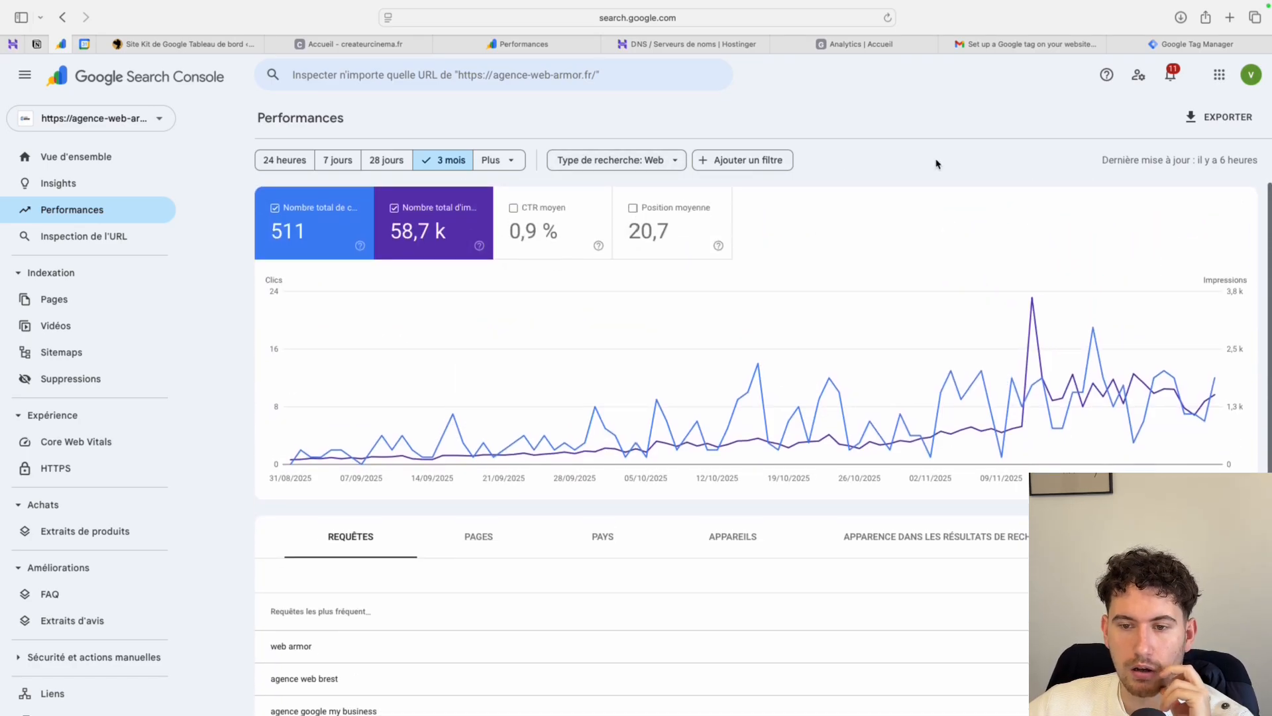
scroll(804, 332, "down", 5)
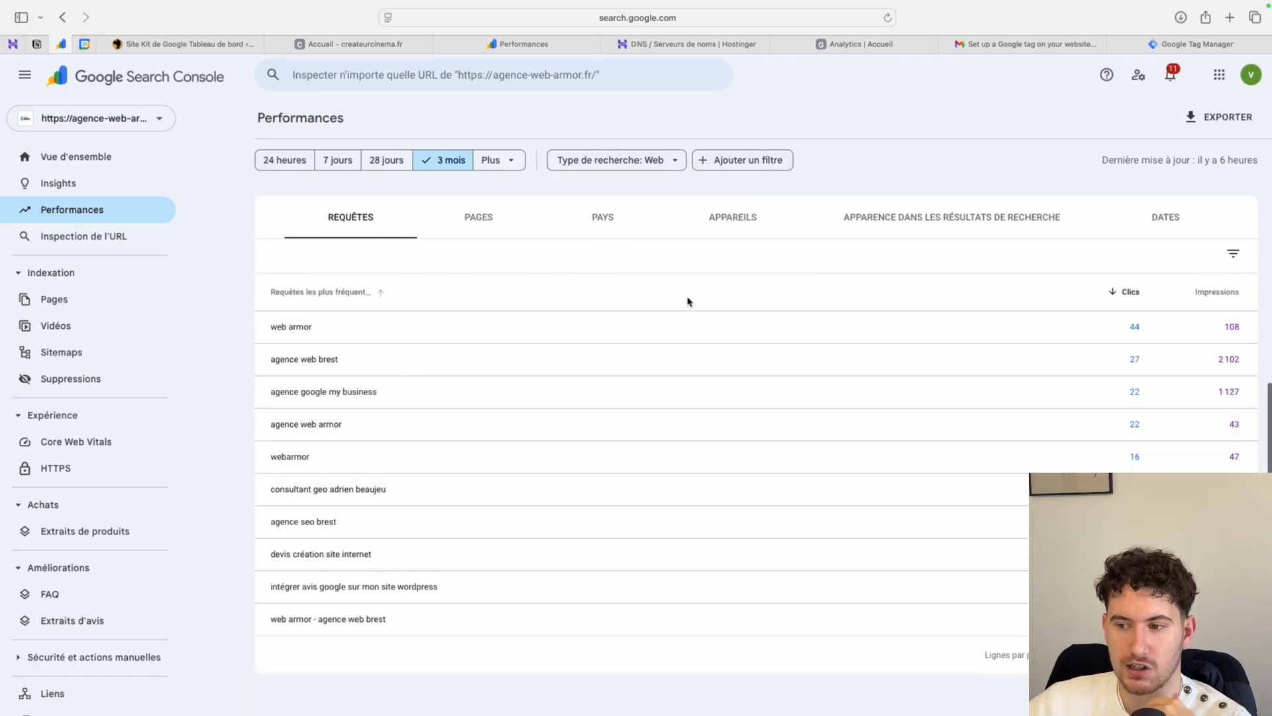
scroll(685, 298, "up", 5)
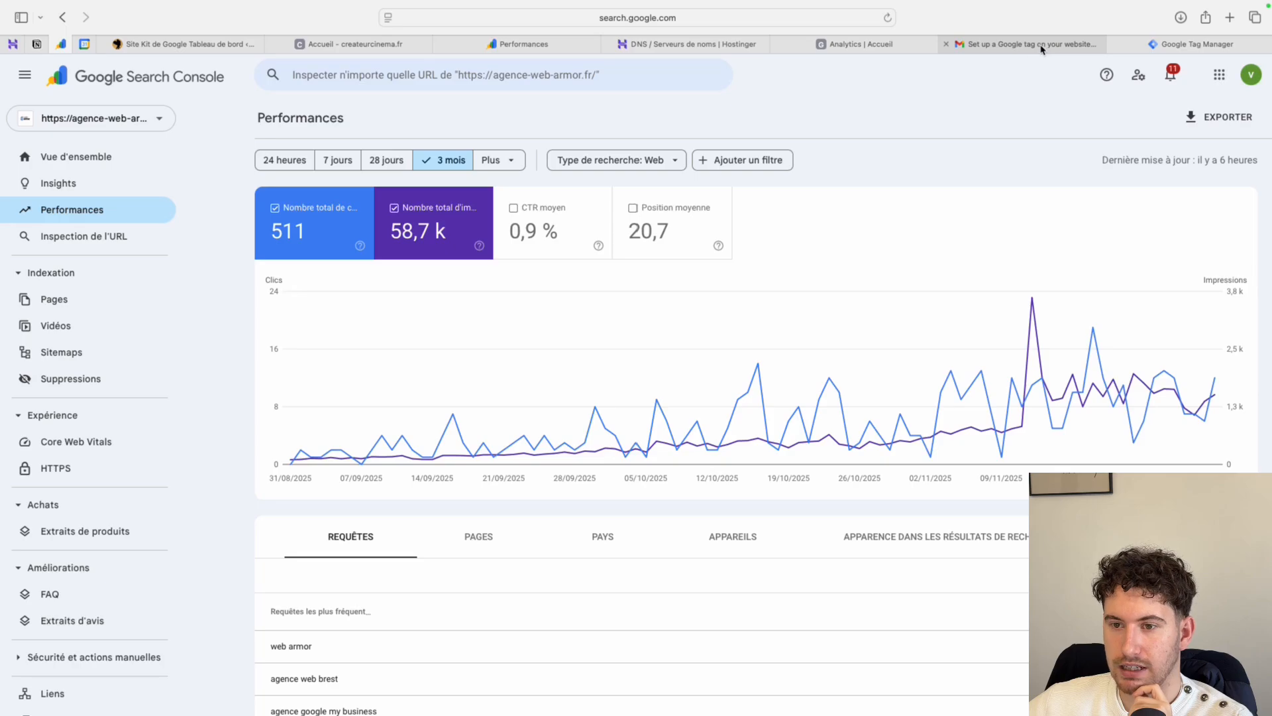
- Return to Google Analytics, view the manual installation instructions for the Google tag, and close the tag setup
left_click(877, 51)
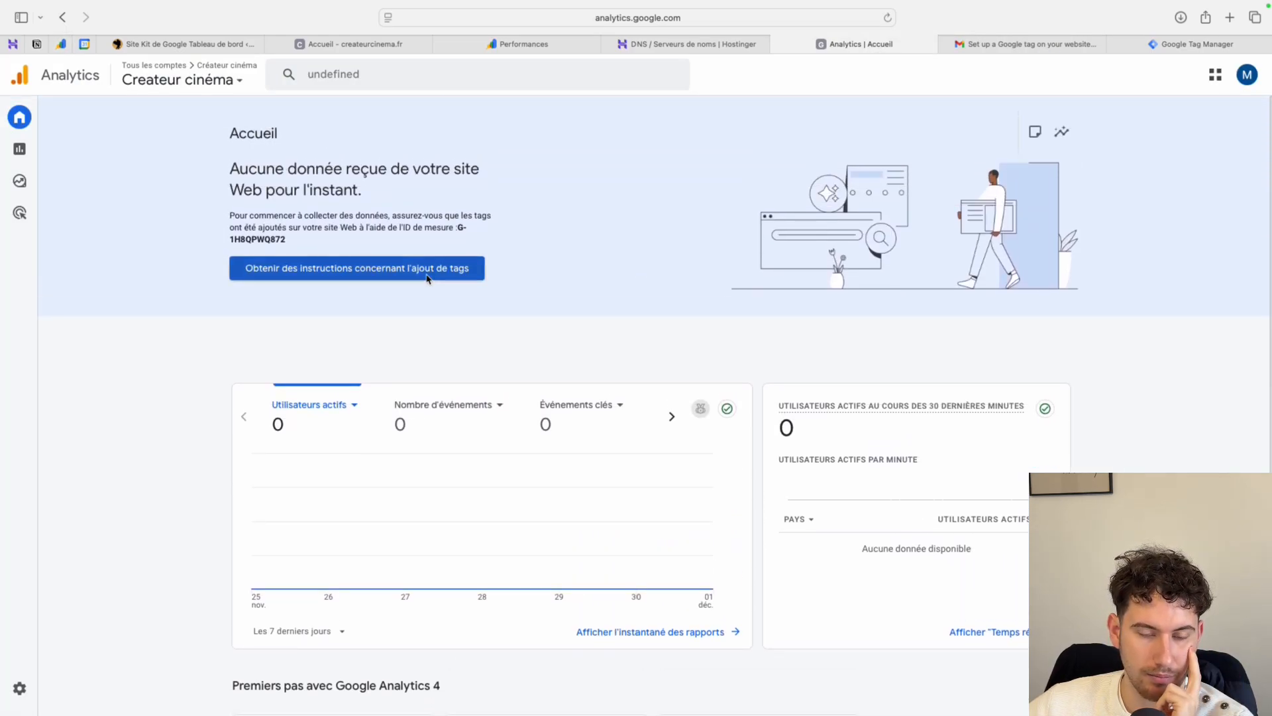
left_click(427, 276)
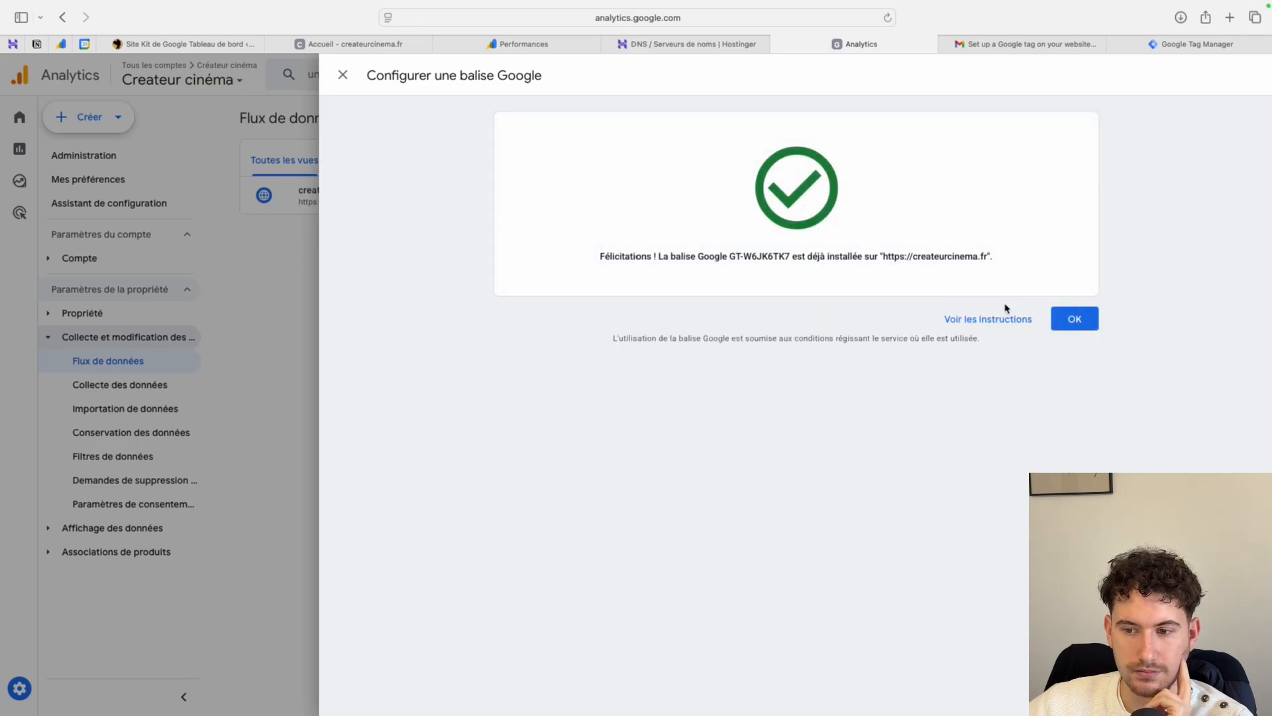
left_click(1007, 320)
left_click(583, 224)
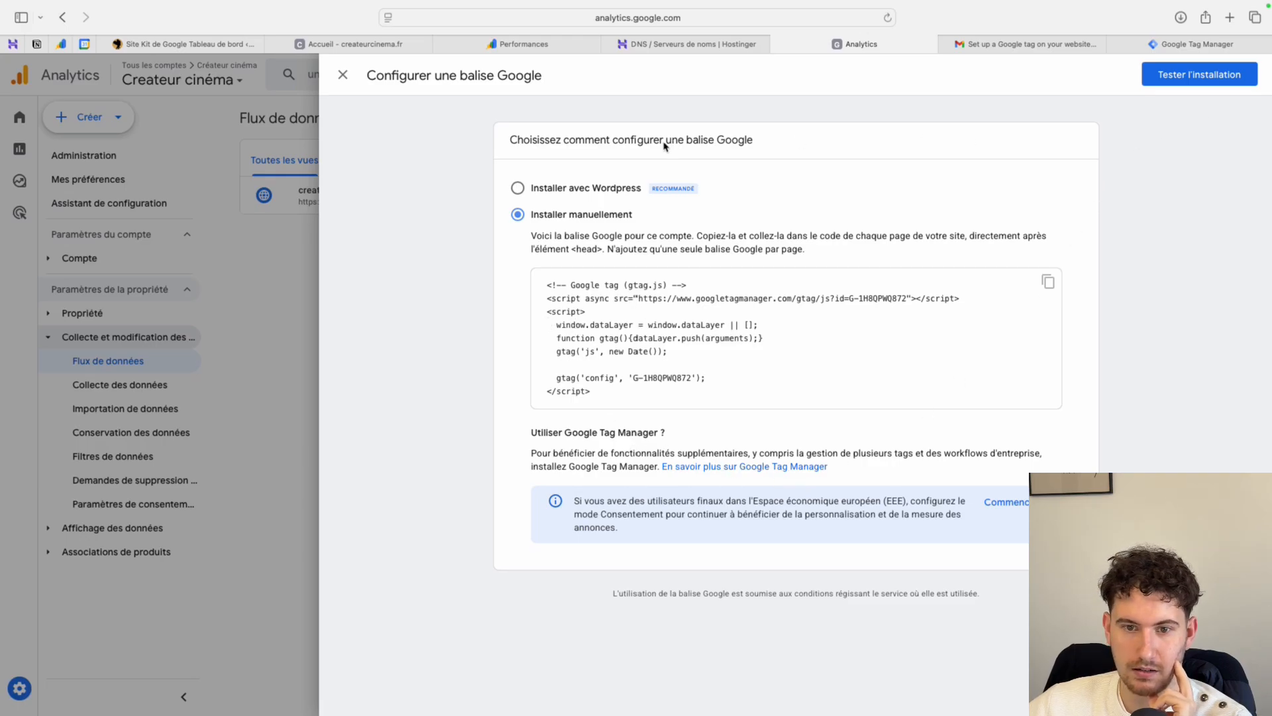
left_click(343, 76)
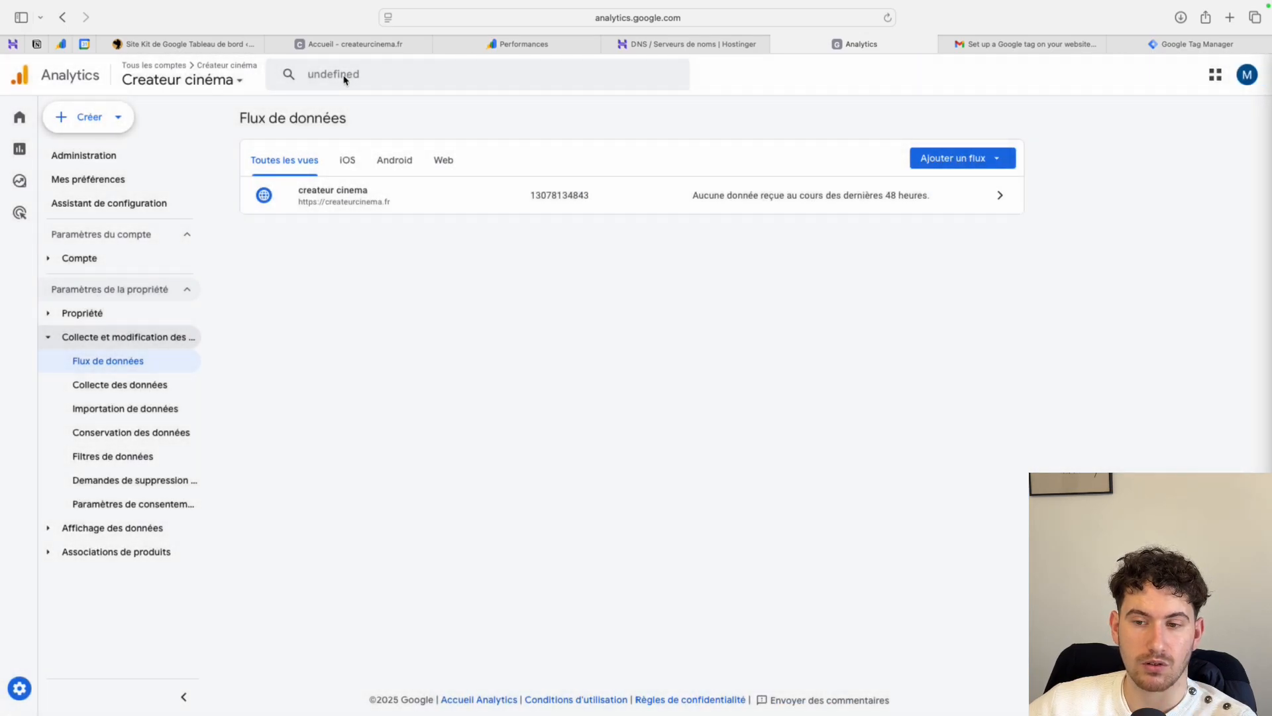